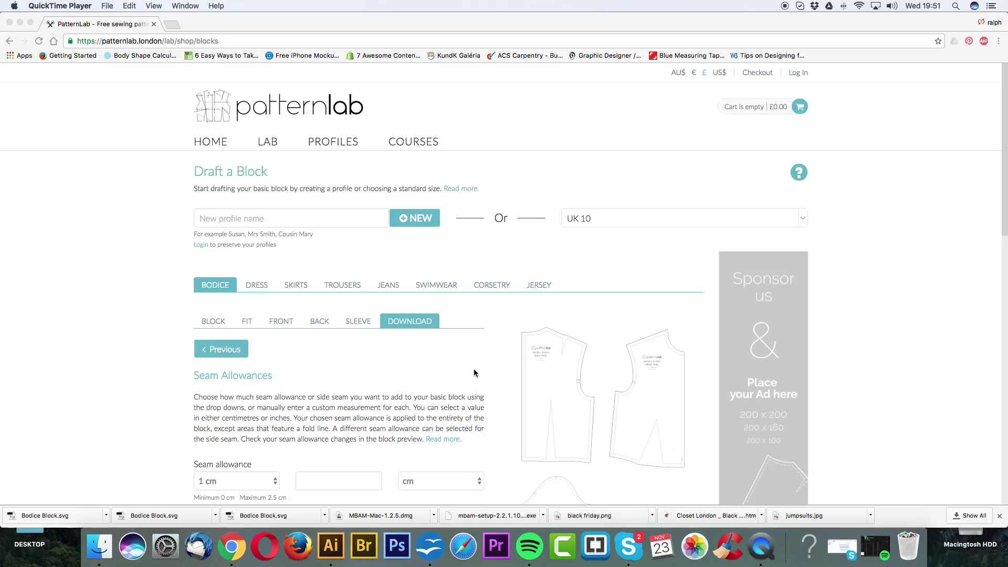
Step: Go to the PROFILES page, watch its welcome tutorial video, then close the overview
scroll(474, 372, "down", 3)
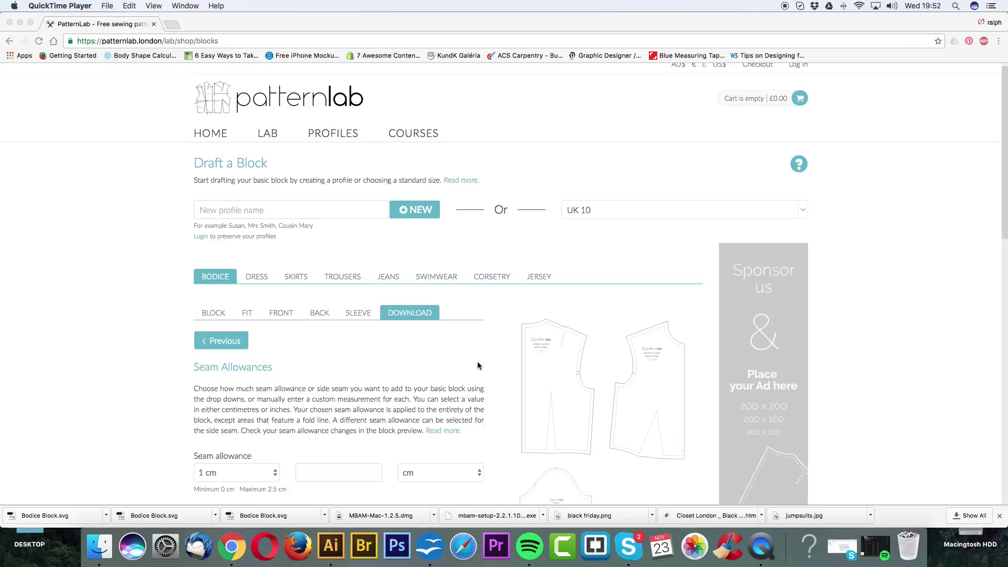
scroll(478, 366, "up", 3)
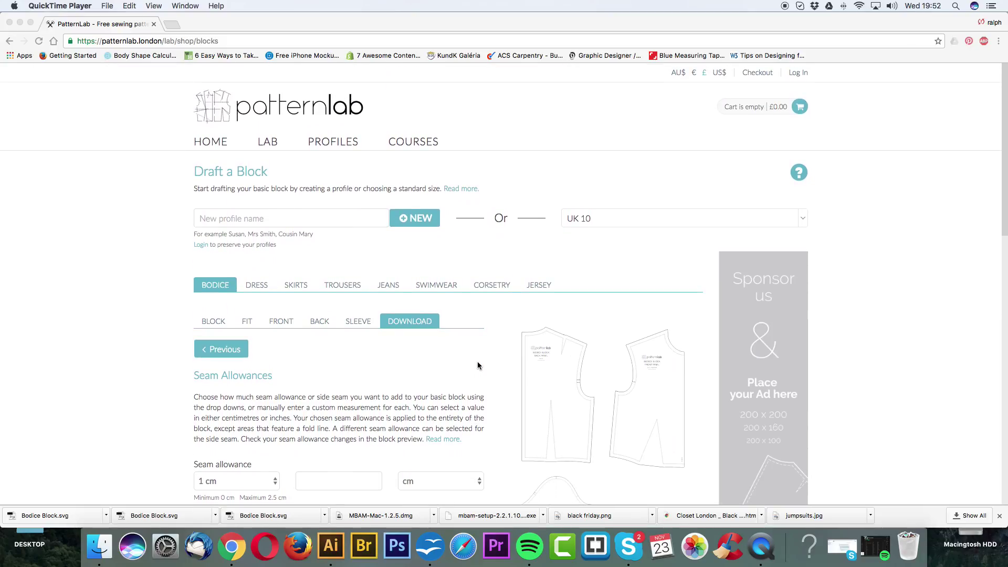
scroll(475, 357, "down", 10)
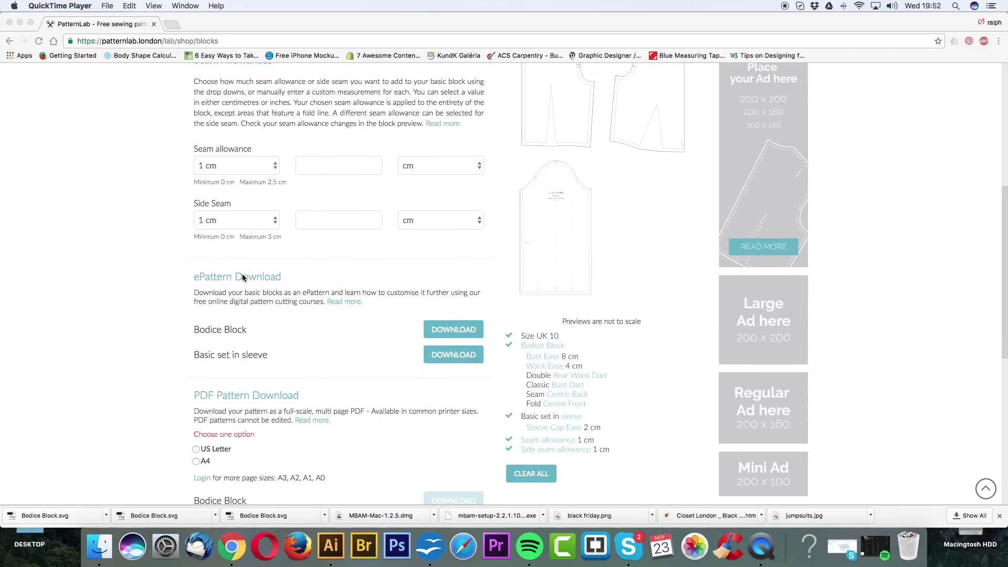
scroll(293, 294, "up", 12)
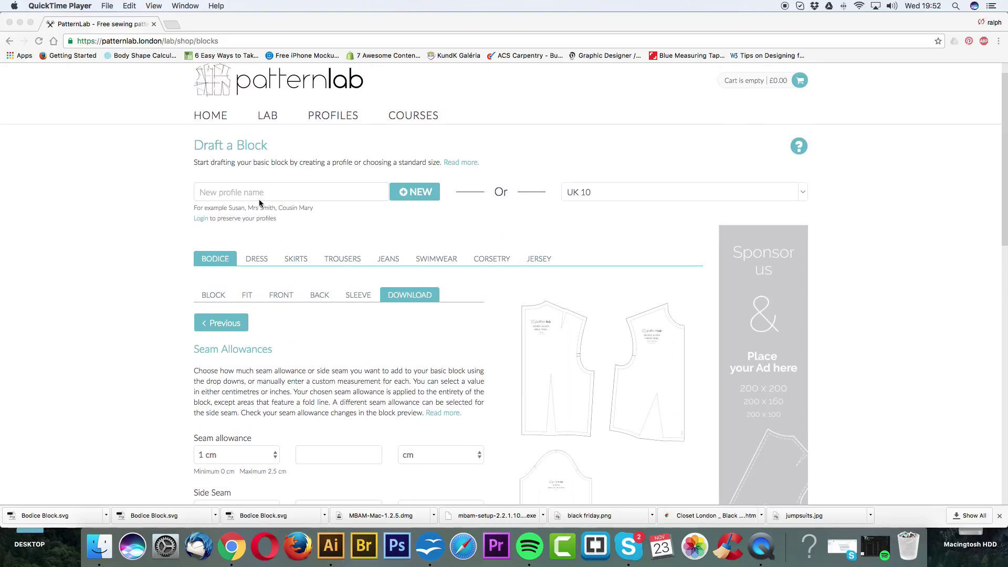
scroll(308, 302, "up", 1)
scroll(308, 303, "down", 4)
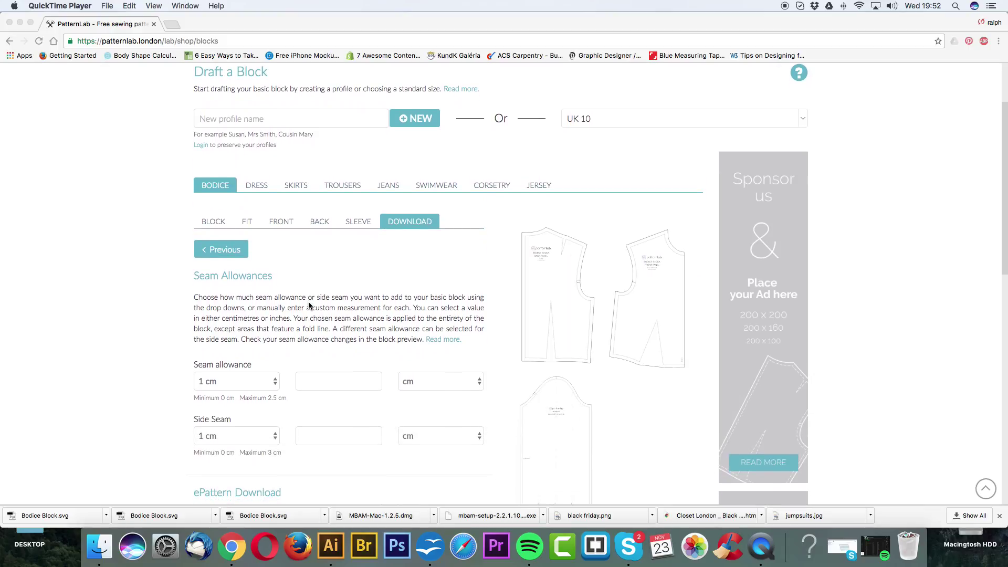
scroll(308, 302, "up", 4)
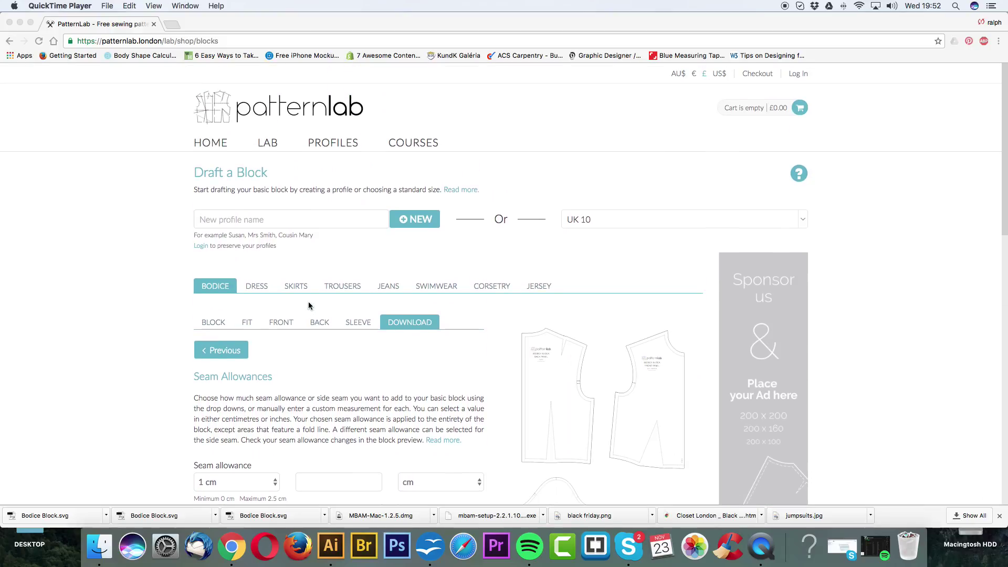
left_click(341, 142)
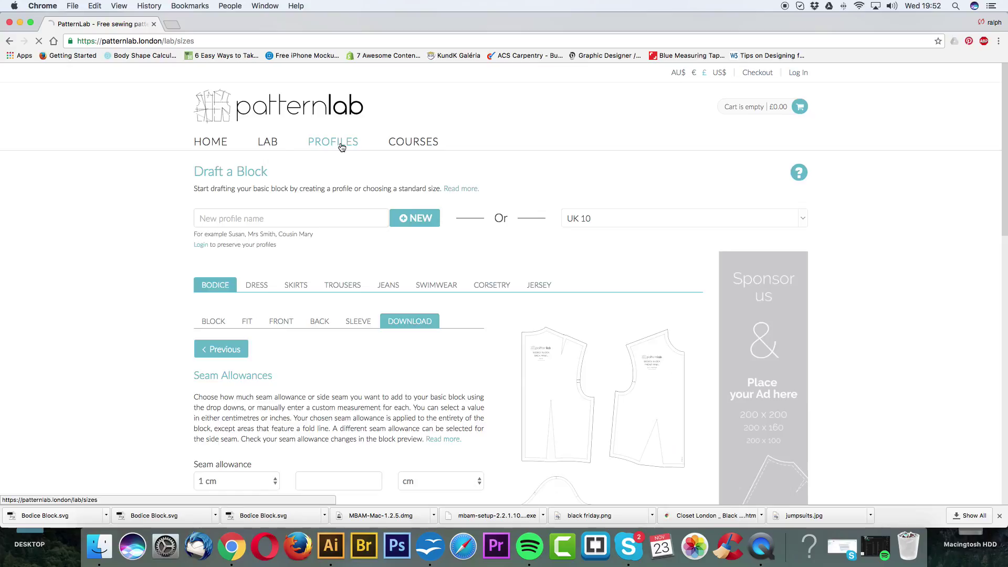
left_click(655, 177)
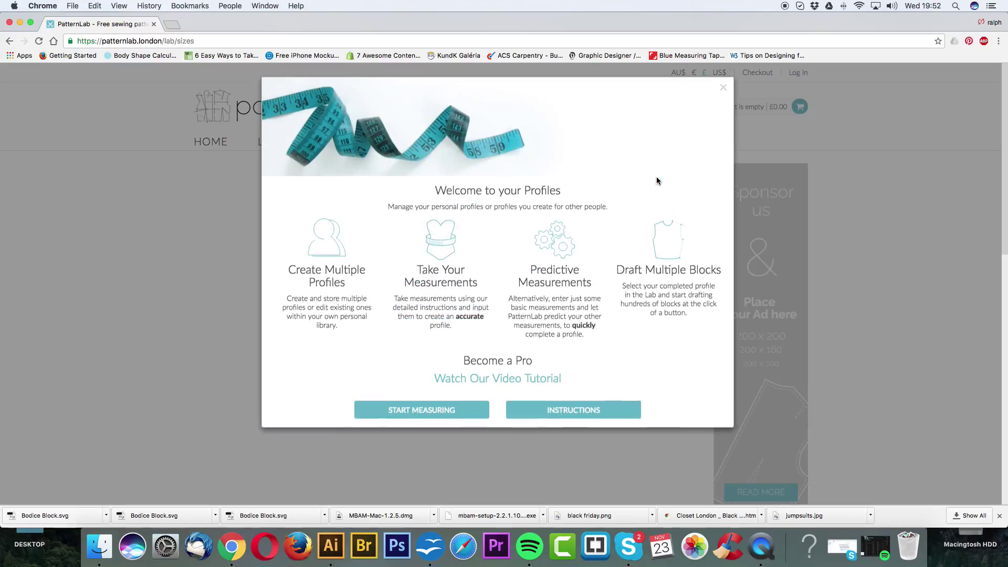
left_click(493, 382)
scroll(493, 368, "down", 3)
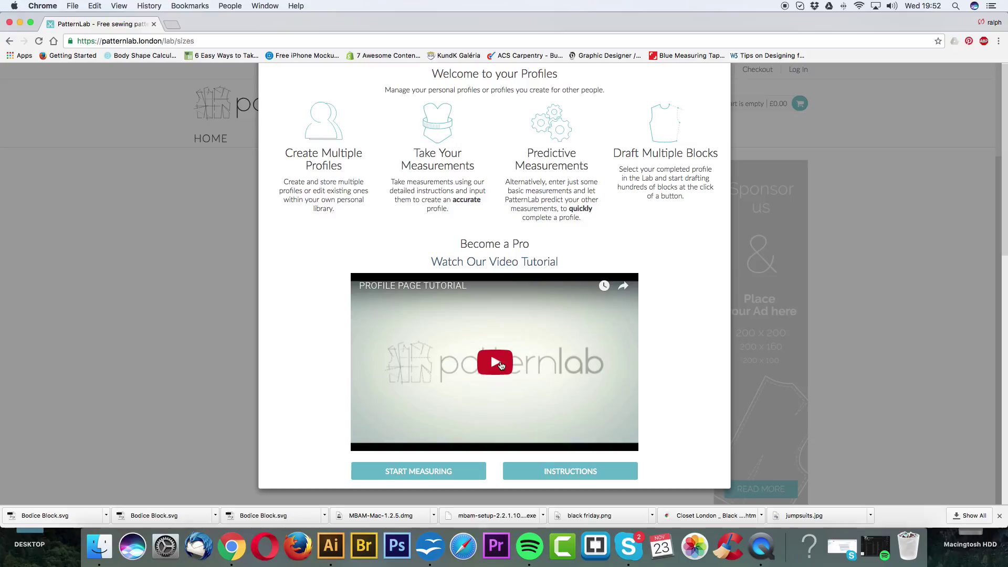
left_click(791, 128)
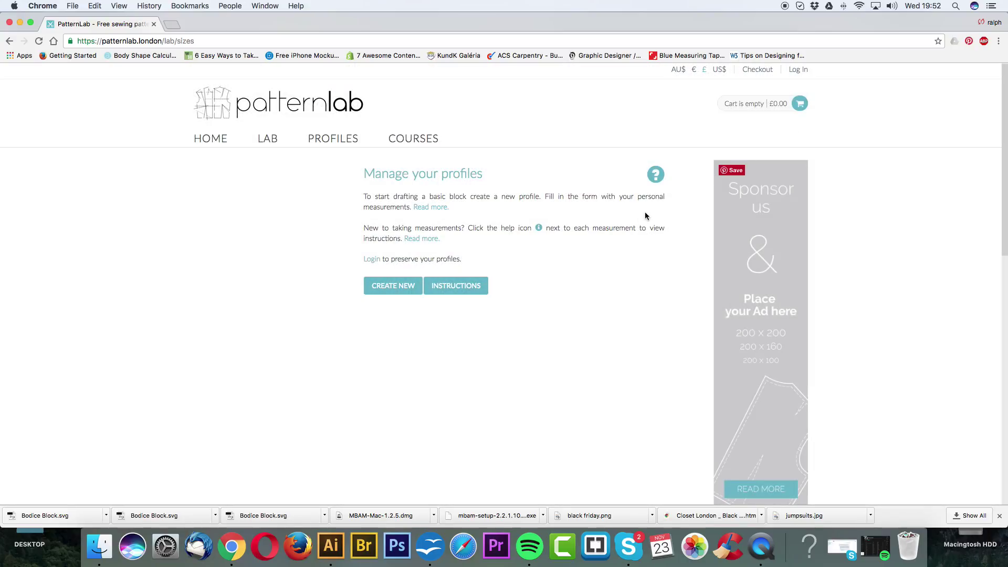
Step: Go to the Lab's Draft a Block page and reopen its ? help tutorial video
left_click(267, 139)
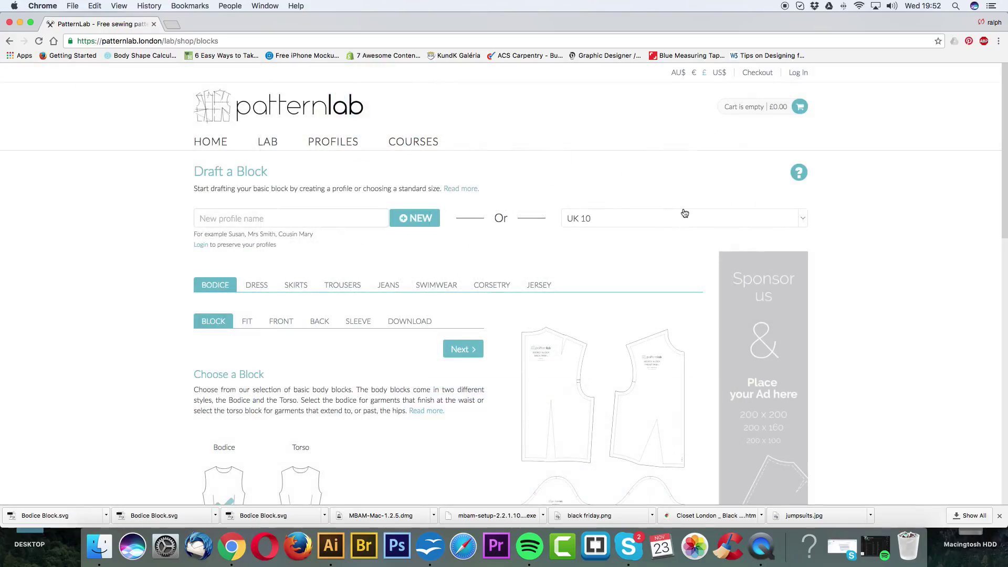
left_click(728, 90)
left_click(800, 174)
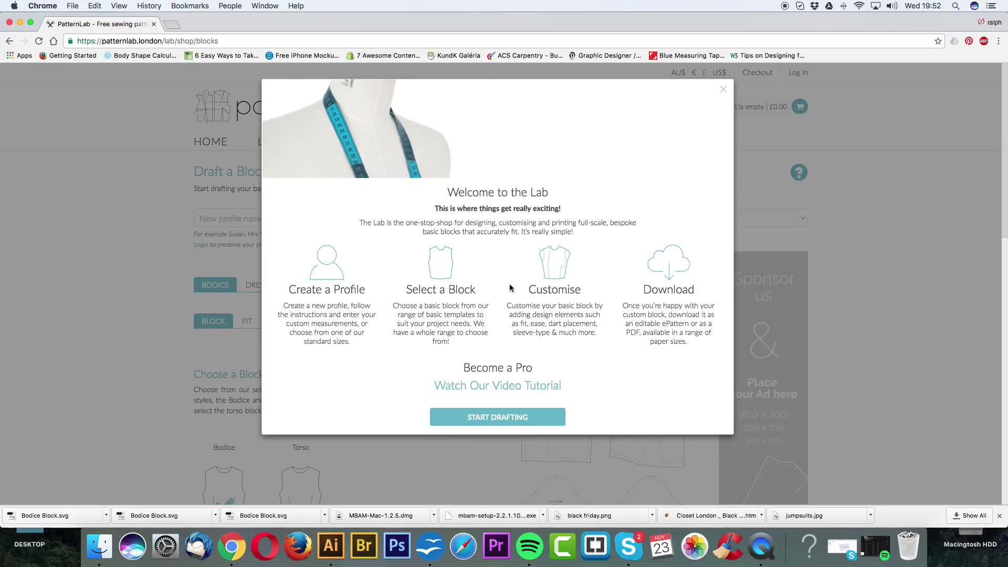
left_click(512, 387)
scroll(504, 378, "down", 3)
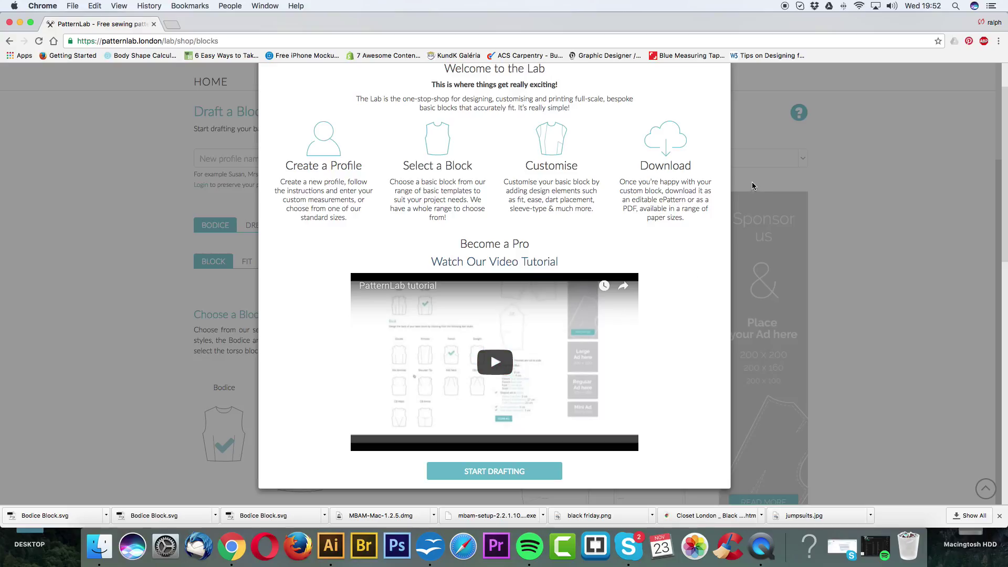
Step: Start drafting and step through the Fit, Front, Back and Sleeve stages
left_click(517, 472)
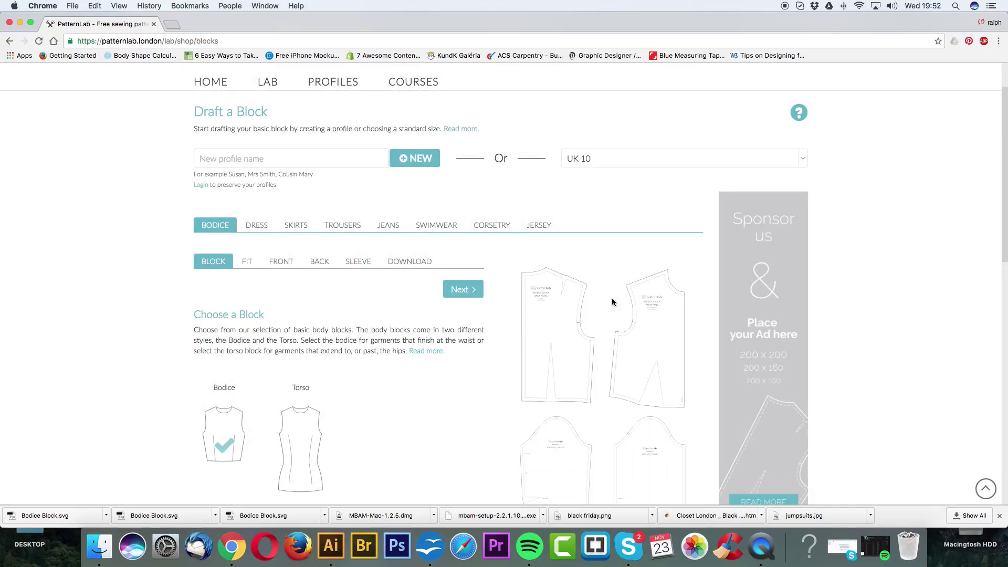
scroll(443, 260, "up", 2)
scroll(446, 262, "down", 3)
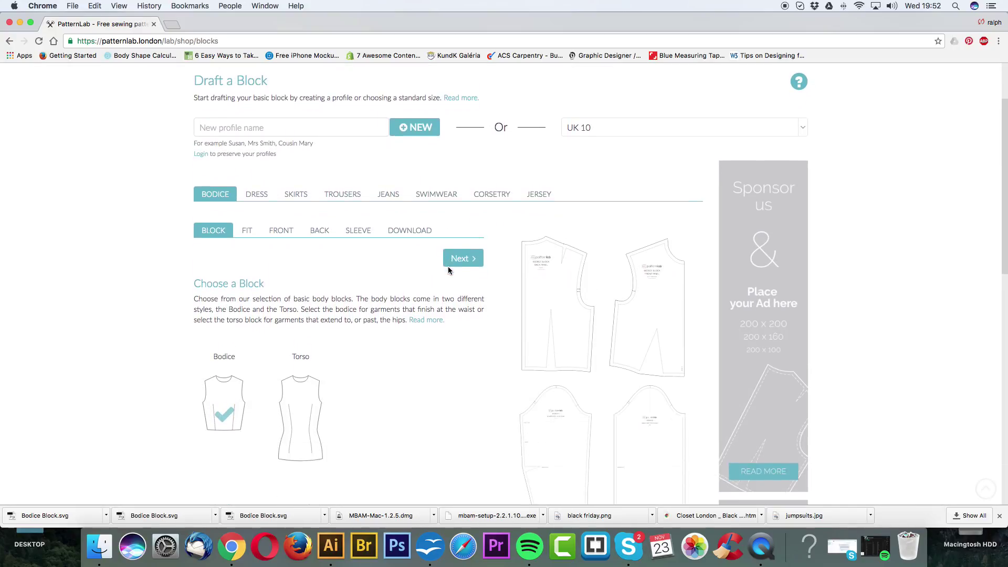
scroll(448, 270, "down", 3)
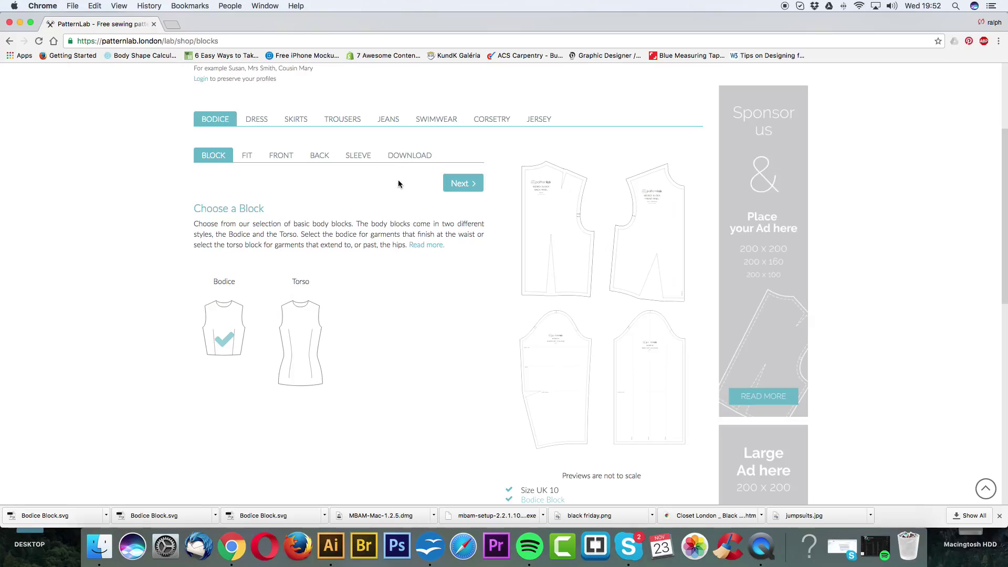
left_click(248, 156)
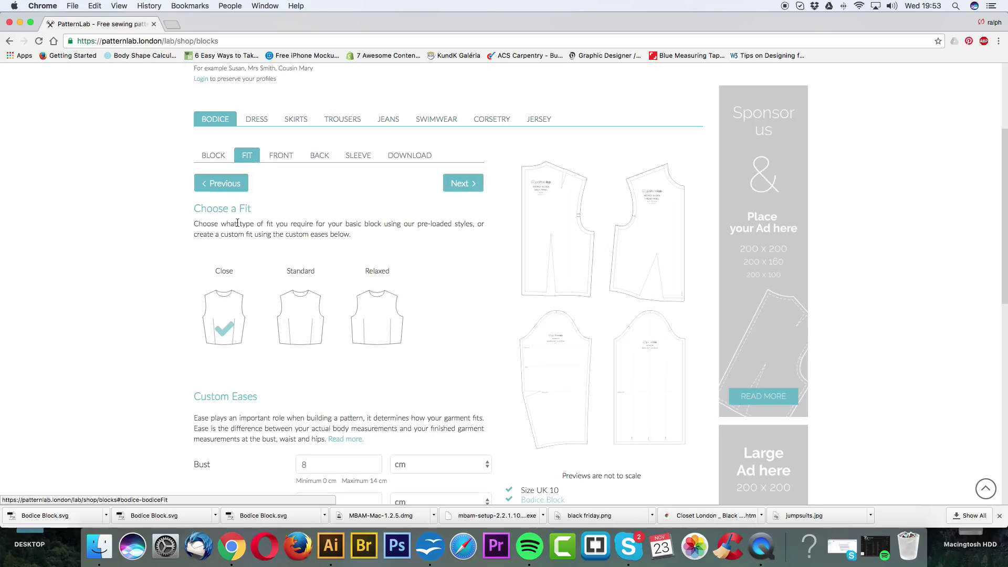
left_click(232, 316)
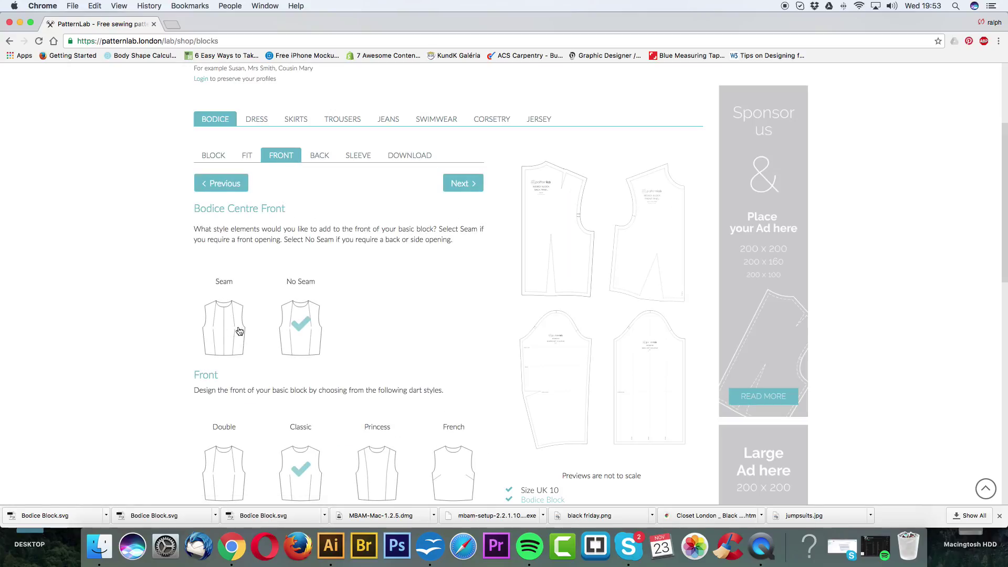
left_click(320, 155)
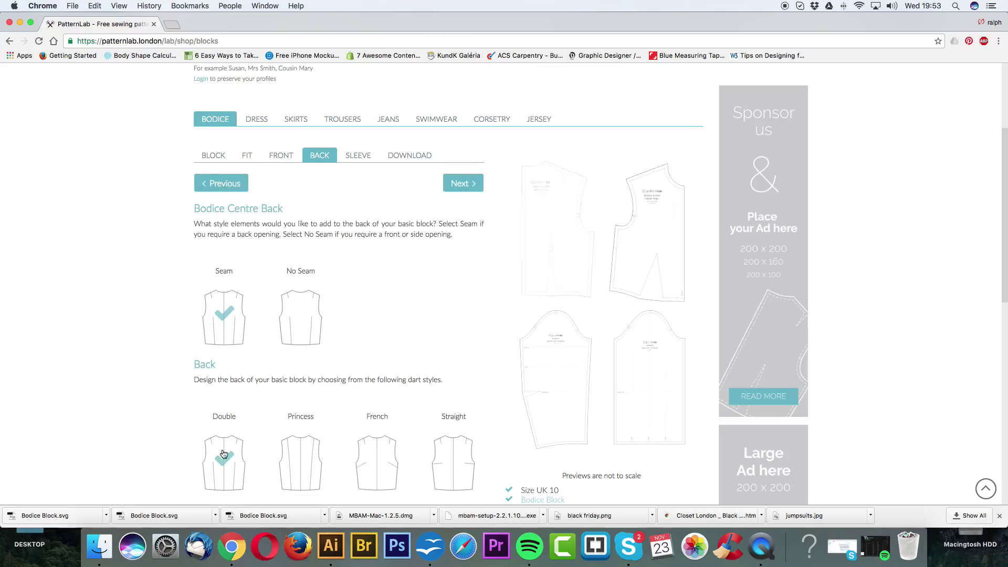
left_click(370, 154)
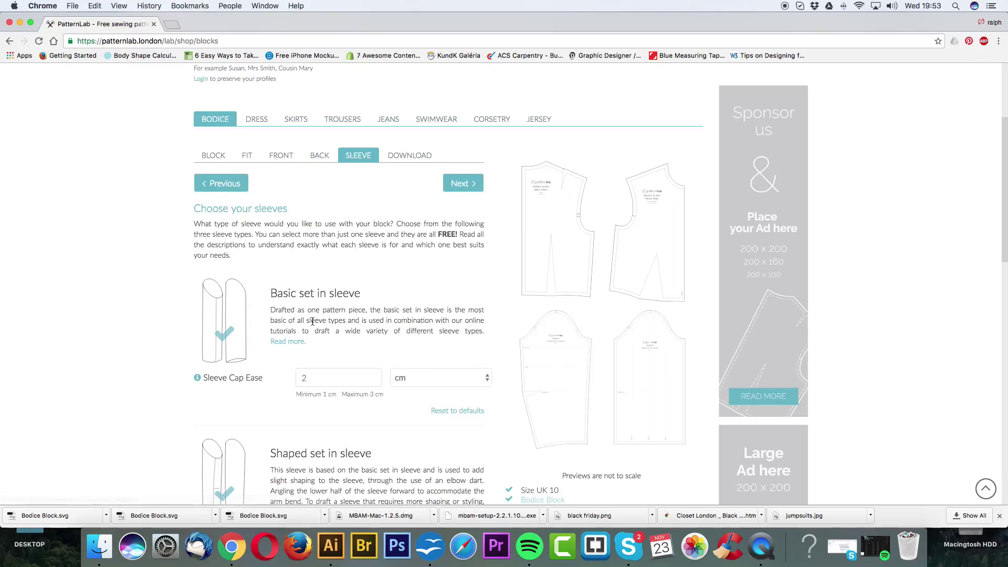
Step: Untick the basic and shaped sleeve sets and move on to the Download step
scroll(313, 321, "up", 2)
scroll(313, 321, "down", 5)
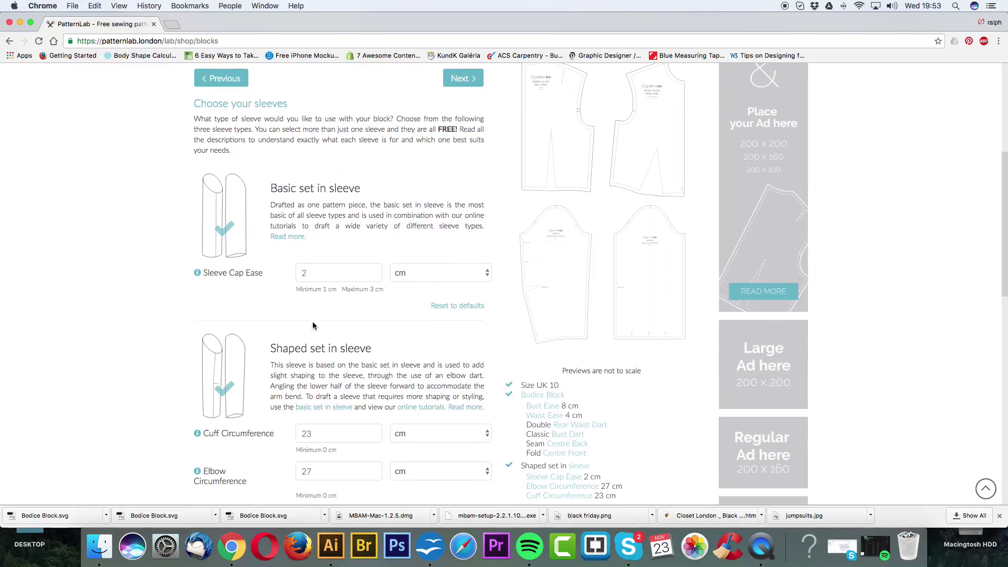
left_click(234, 335)
left_click(232, 237)
scroll(343, 222, "down", 2)
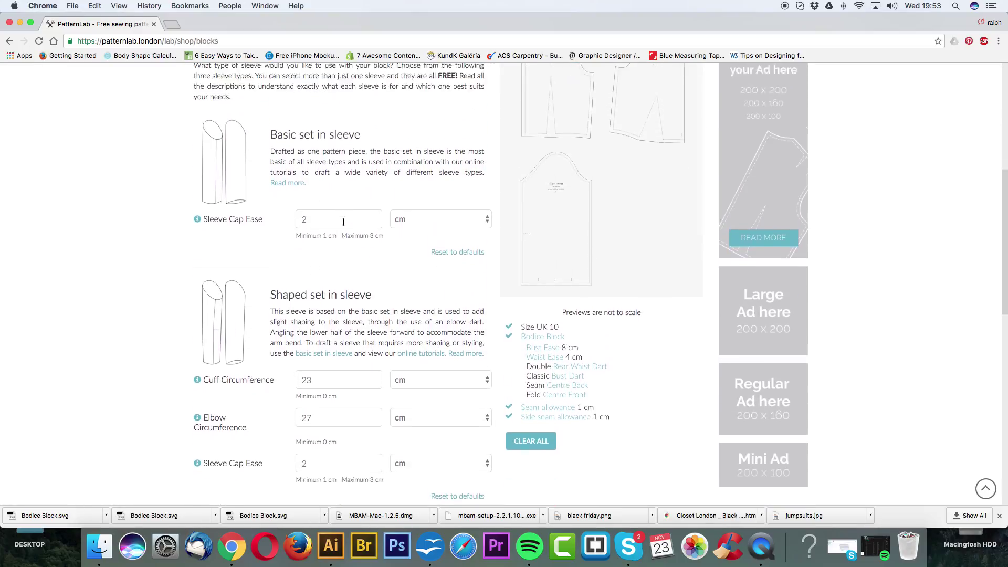
scroll(343, 222, "up", 7)
left_click(409, 176)
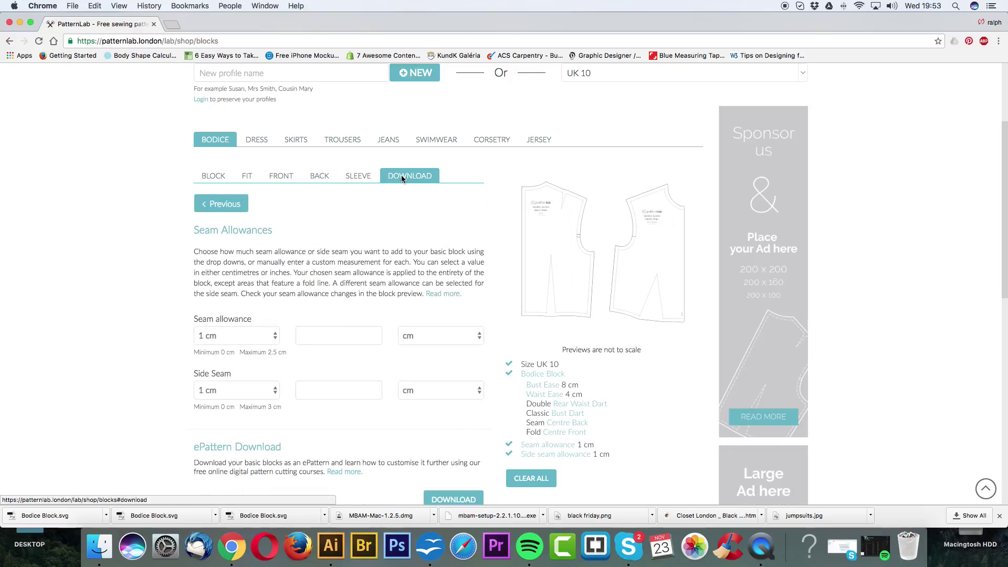
scroll(427, 222, "down", 6)
scroll(427, 226, "down", 2)
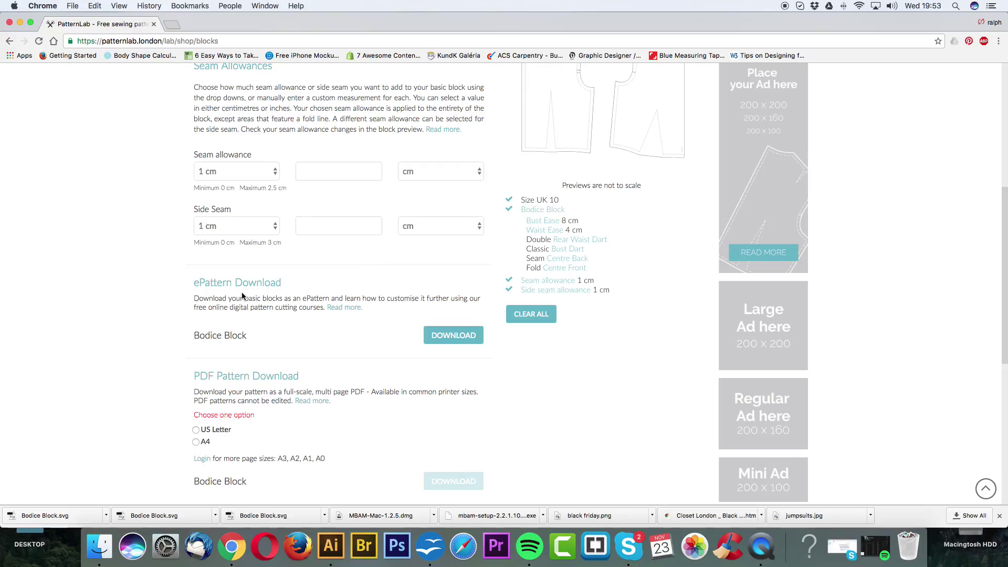
Step: Download the Bodice Block ePattern, trash the old SVG and save it as 'Bodice Block'
left_click(458, 335)
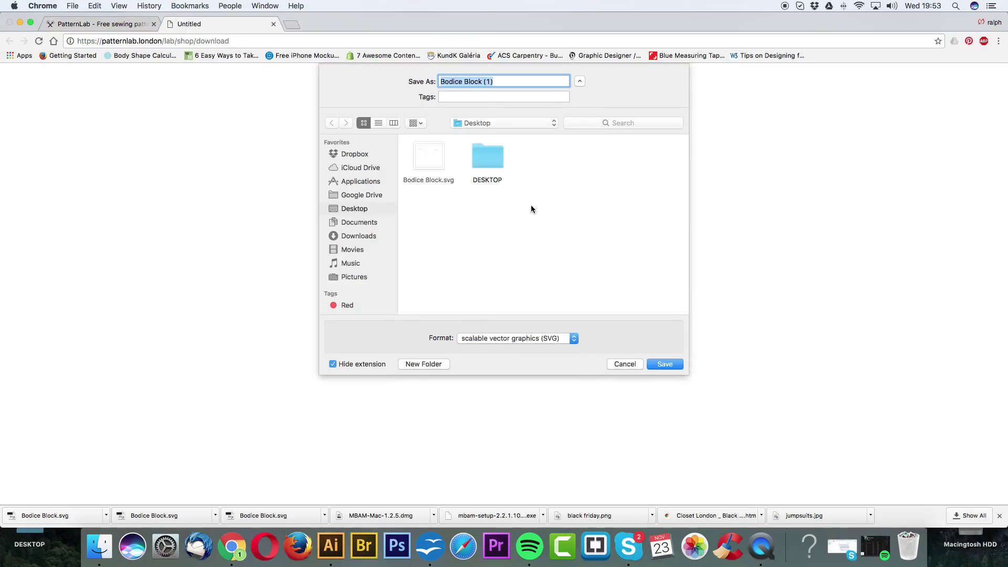
left_click(430, 164)
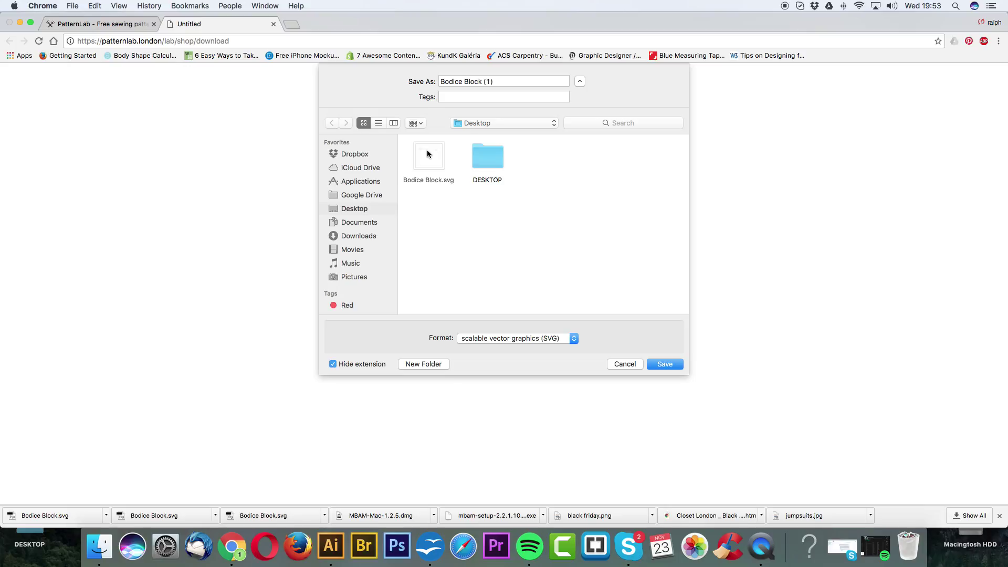
left_click_drag(428, 154, 908, 546)
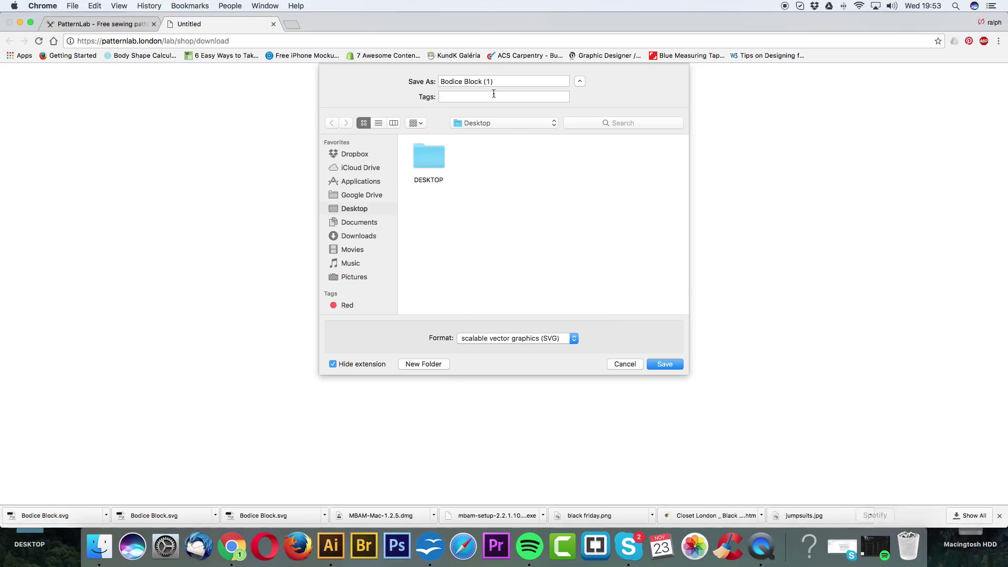
left_click(506, 81)
key("BackSpace")
key("BackSpace")
key("BackSpace")
key("BackSpace")
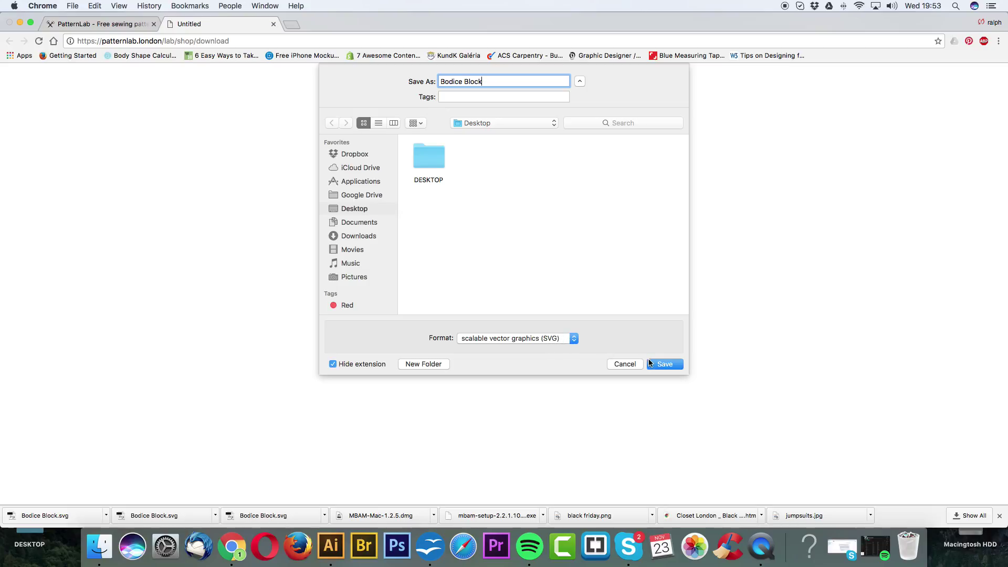
left_click(663, 364)
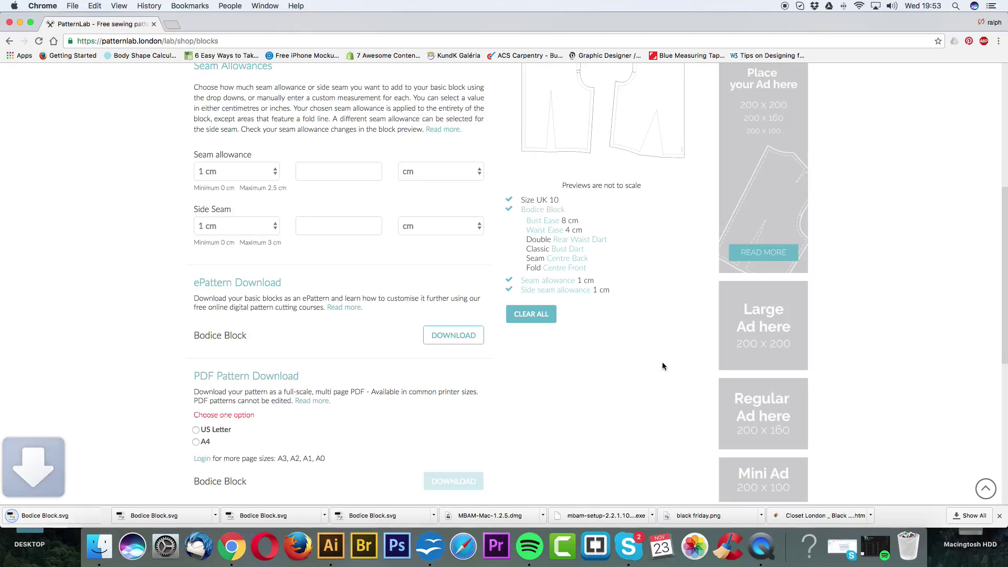
Step: Bring Bodice Block.svg to the desktop centre, zoom out and collapse the Pathfinder panel
left_click(20, 25)
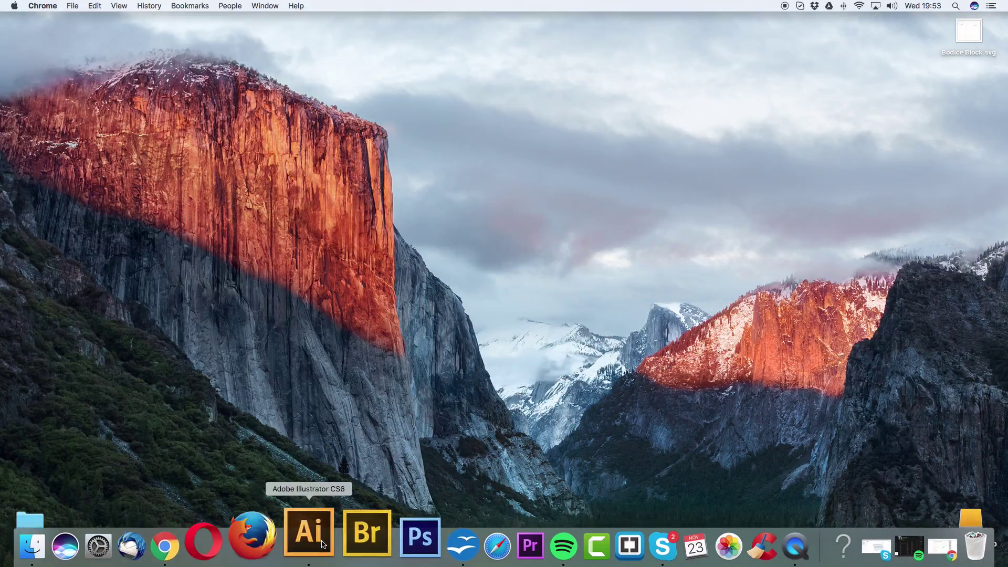
left_click_drag(965, 27, 316, 534)
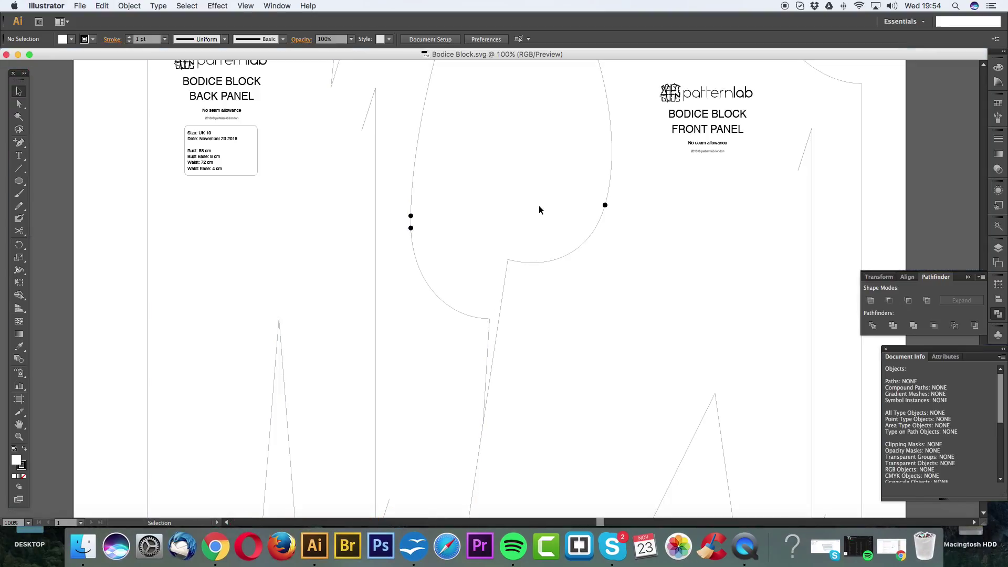
key("super+minus")
key("super+minus")
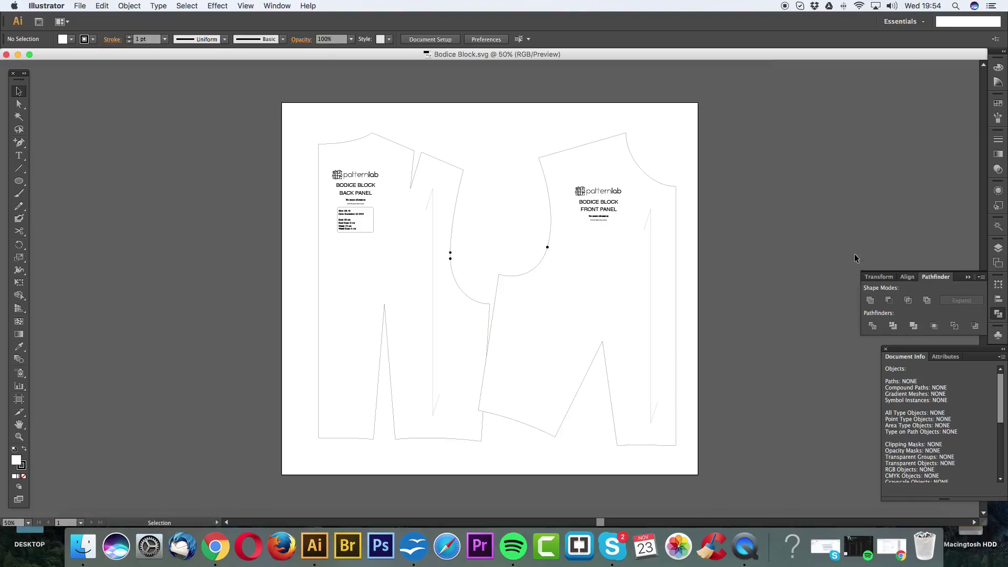
left_click(968, 278)
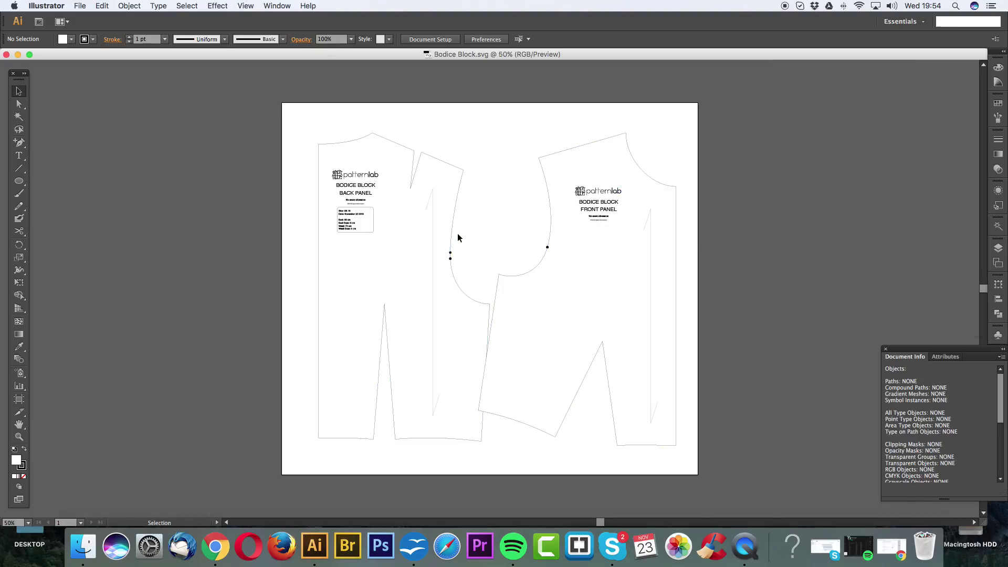
Step: Nudge the front bodice panel to the right, away from the back panel
left_click(609, 353)
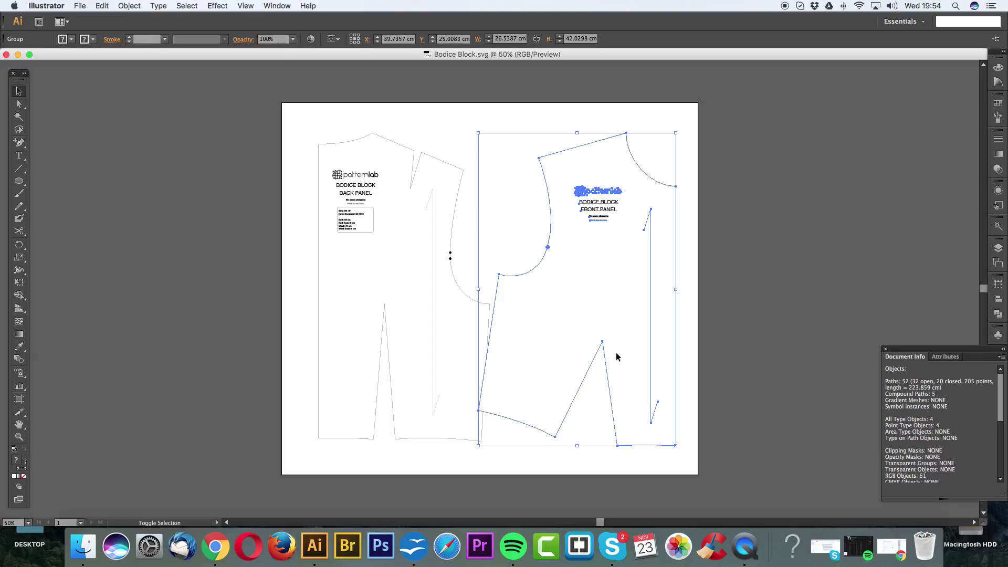
key("shift+Right")
key("shift+Right")
key("shift+Right")
key("shift+Right")
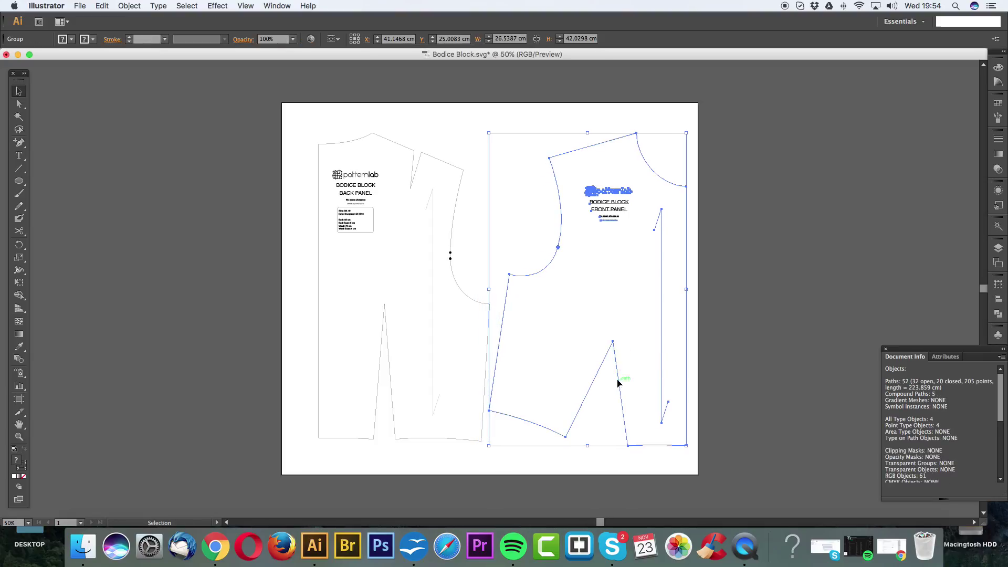
left_click(500, 212)
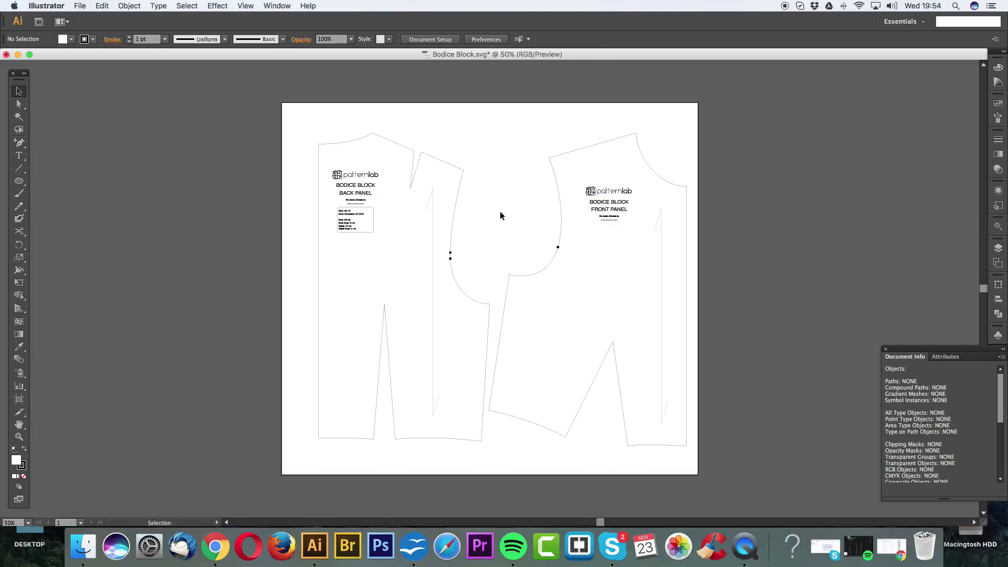
Step: Close the floating Document Info panel
left_click(886, 351)
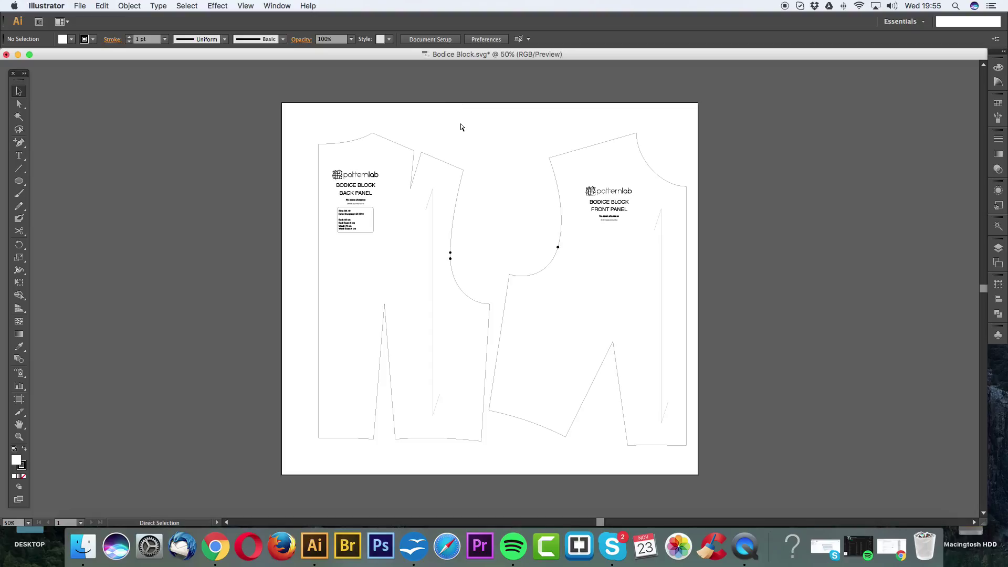
Step: Show rulers with Cmd+R, float the toolbox, toggle View > Rulers, and keep Centimeters units
key("super+r")
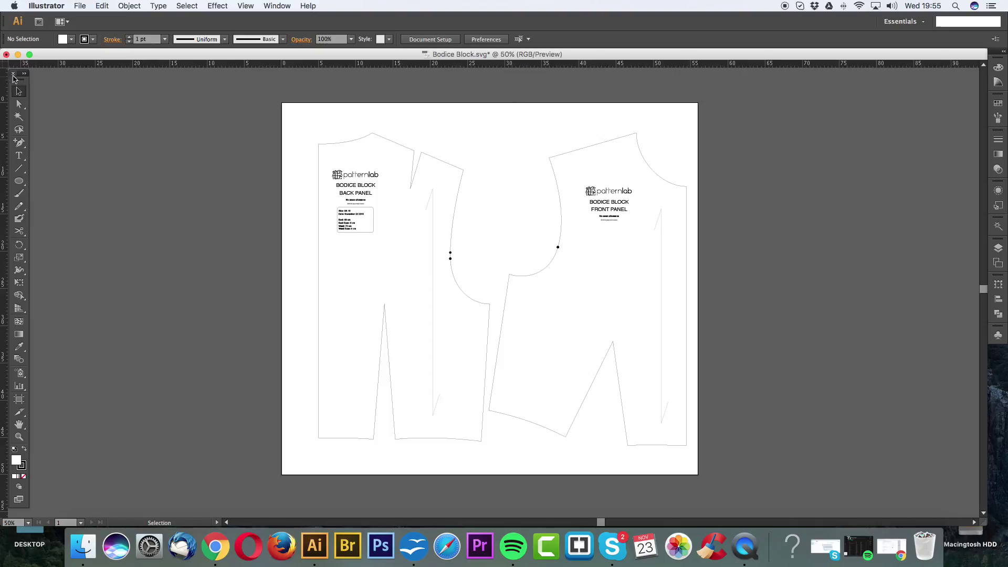
left_click_drag(20, 75, 52, 88)
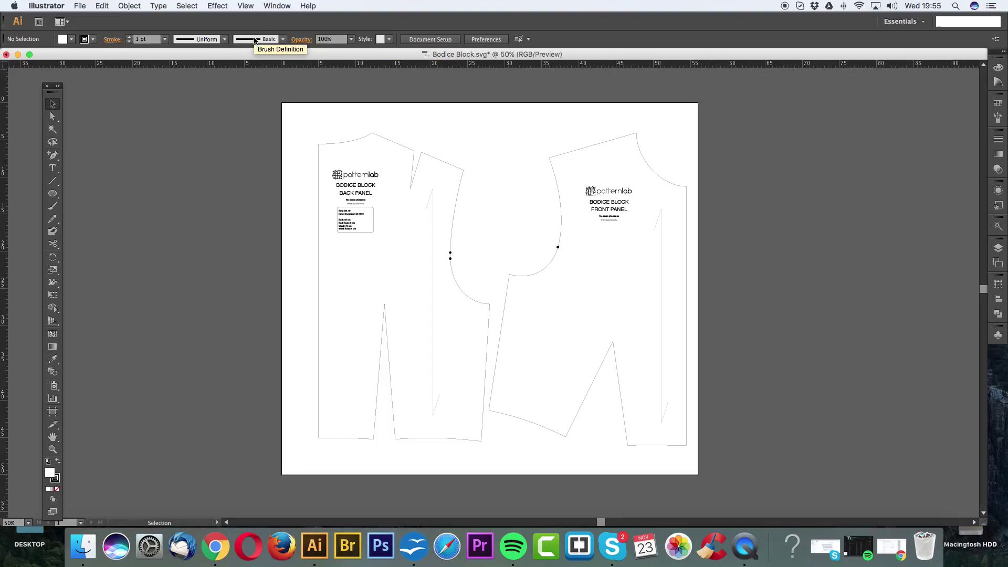
left_click(245, 7)
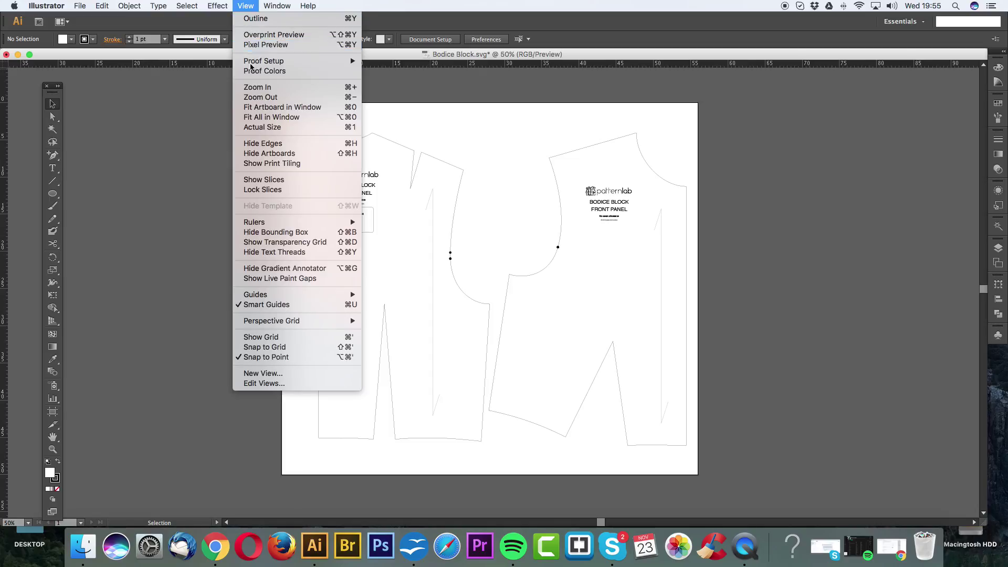
mouse_move(256, 225)
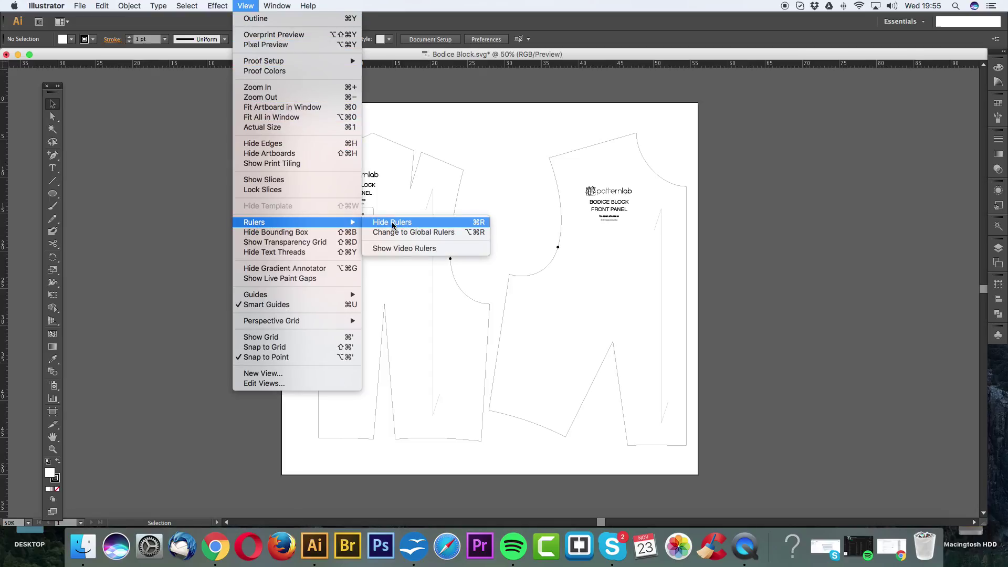
left_click(376, 224)
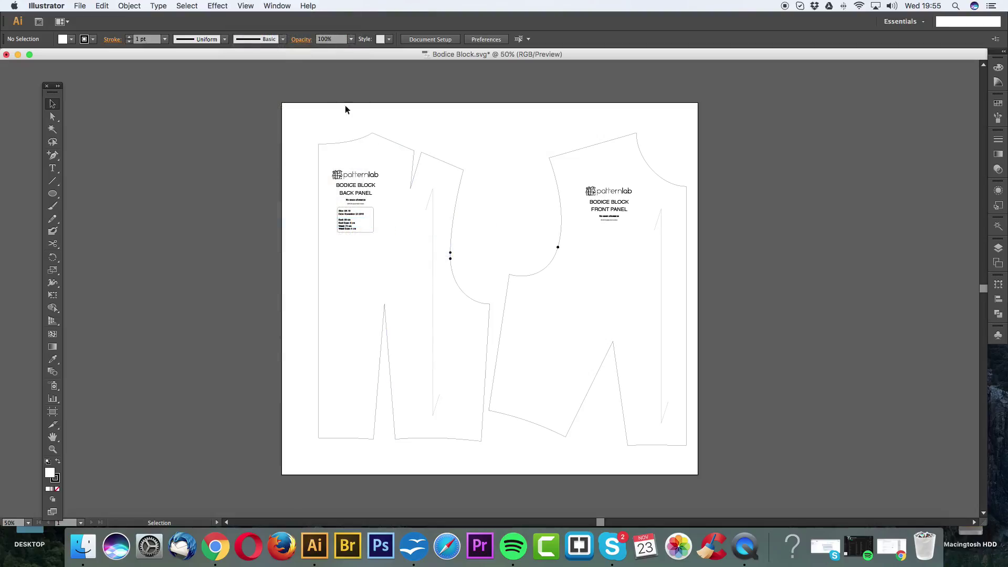
left_click(245, 7)
mouse_move(257, 222)
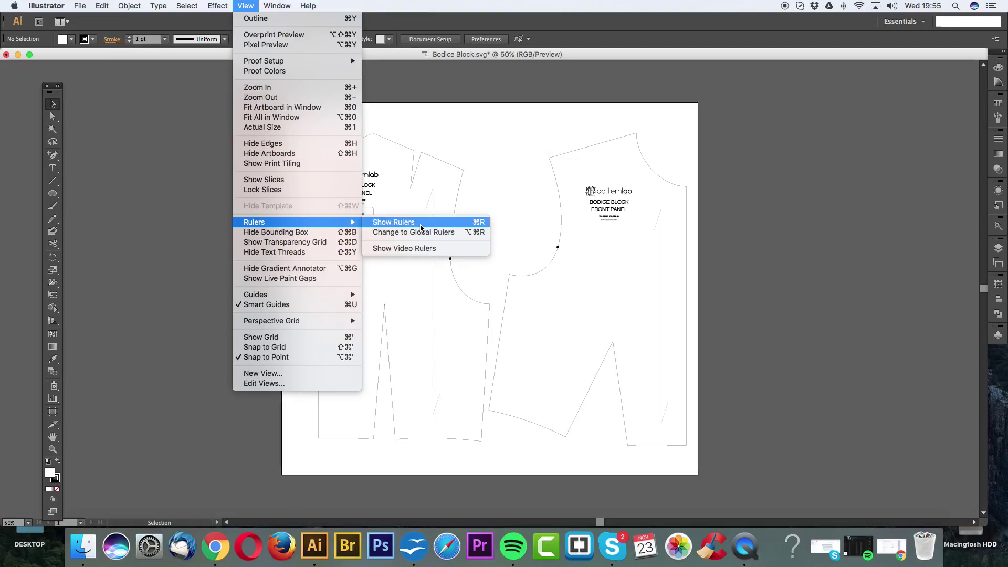
left_click(376, 222)
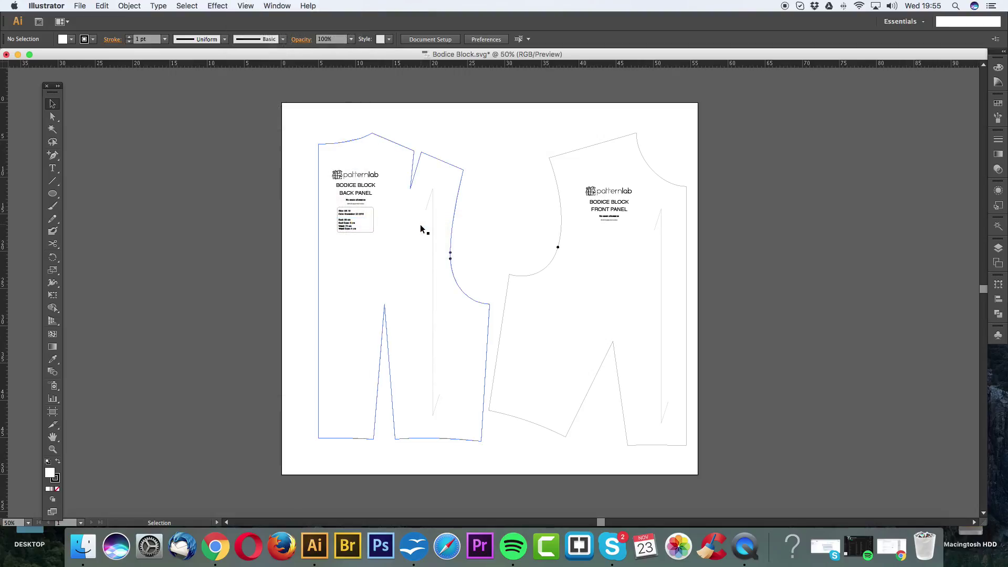
right_click(401, 63)
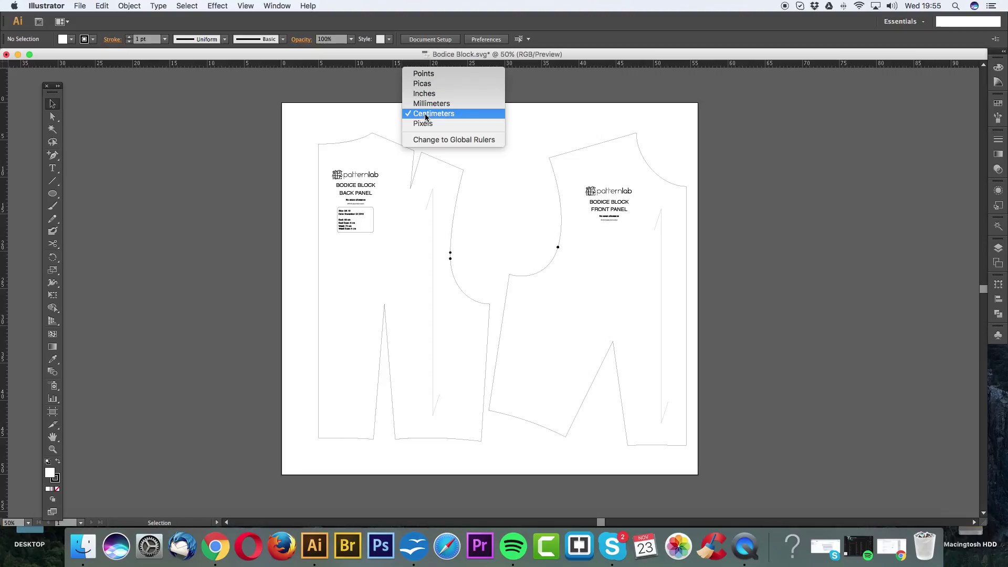
left_click(463, 114)
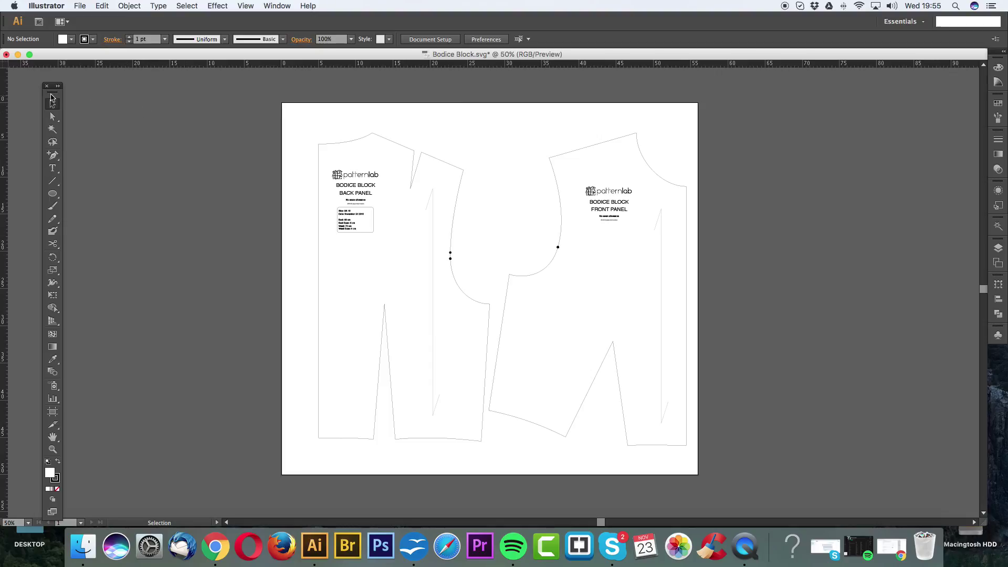
Step: Dock the tools at the left edge and open Document Info beside the artboard
left_click_drag(52, 93, 23, 83)
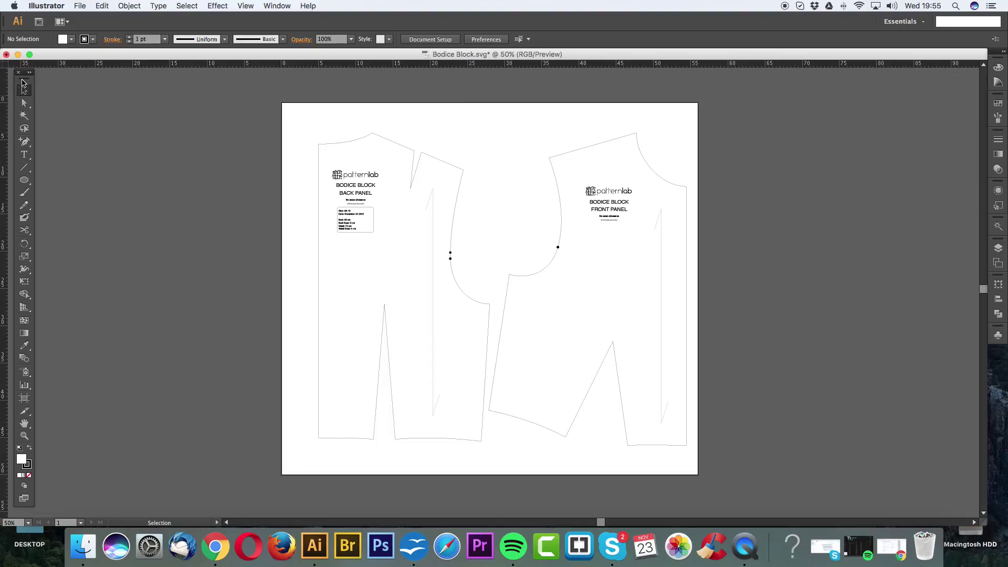
left_click(277, 6)
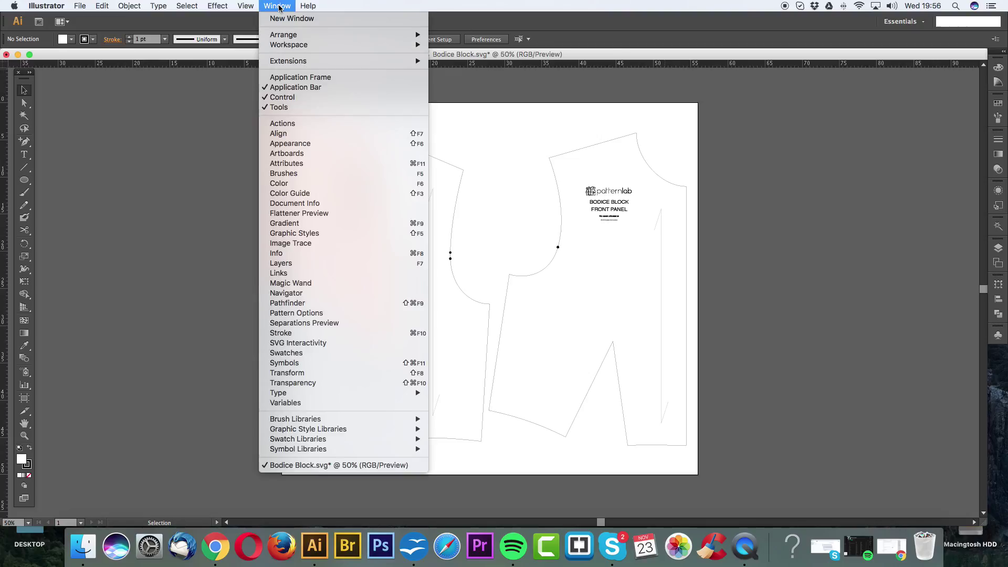
left_click(292, 205)
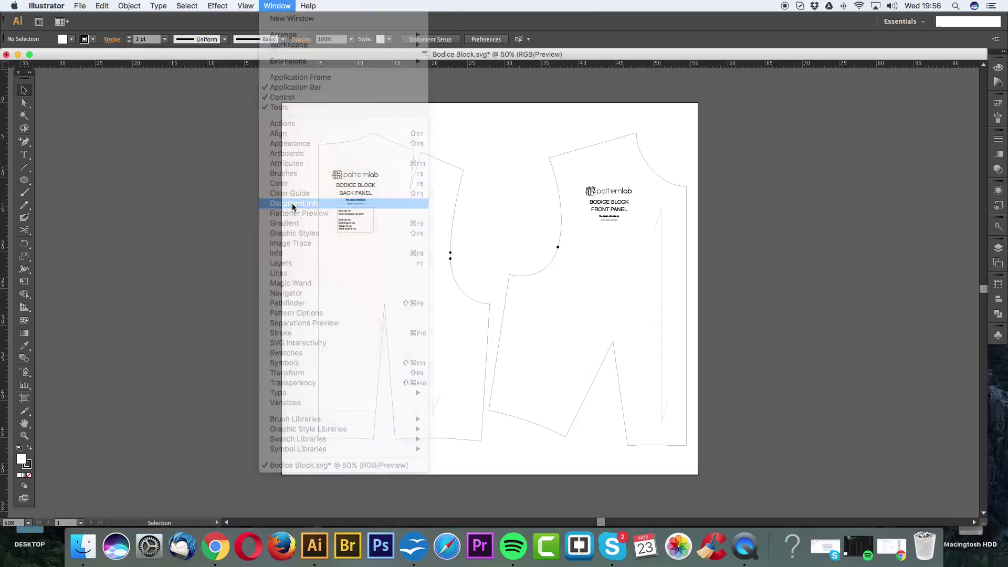
left_click_drag(985, 351, 942, 216)
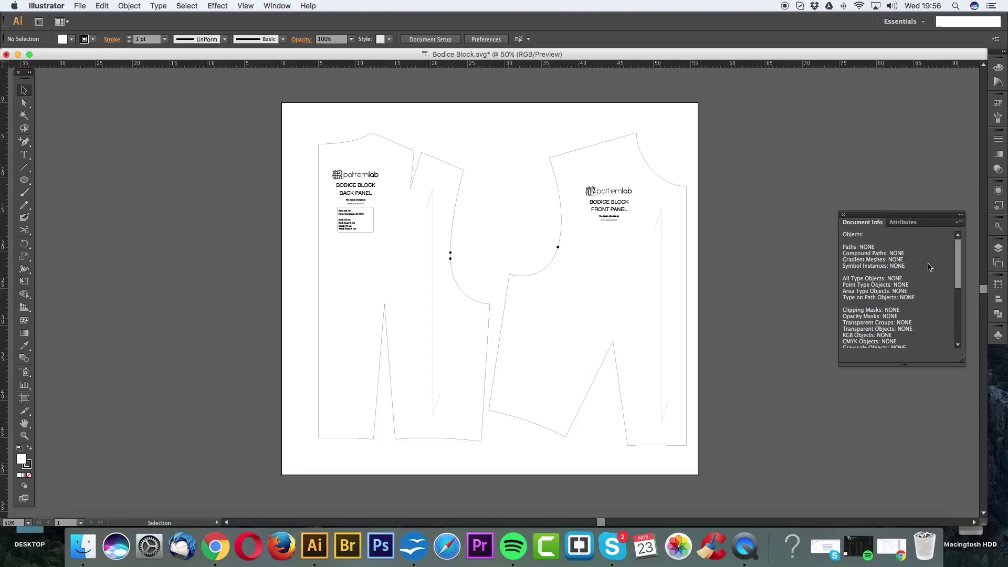
Step: Set the Document Info panel's display to Objects to list object counts
left_click(960, 224)
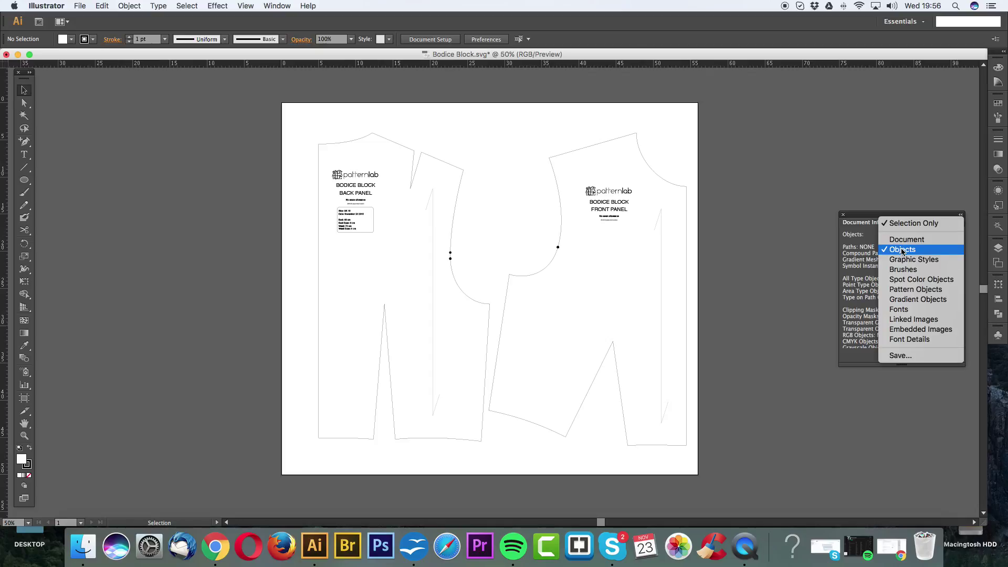
left_click(940, 239)
left_click(959, 223)
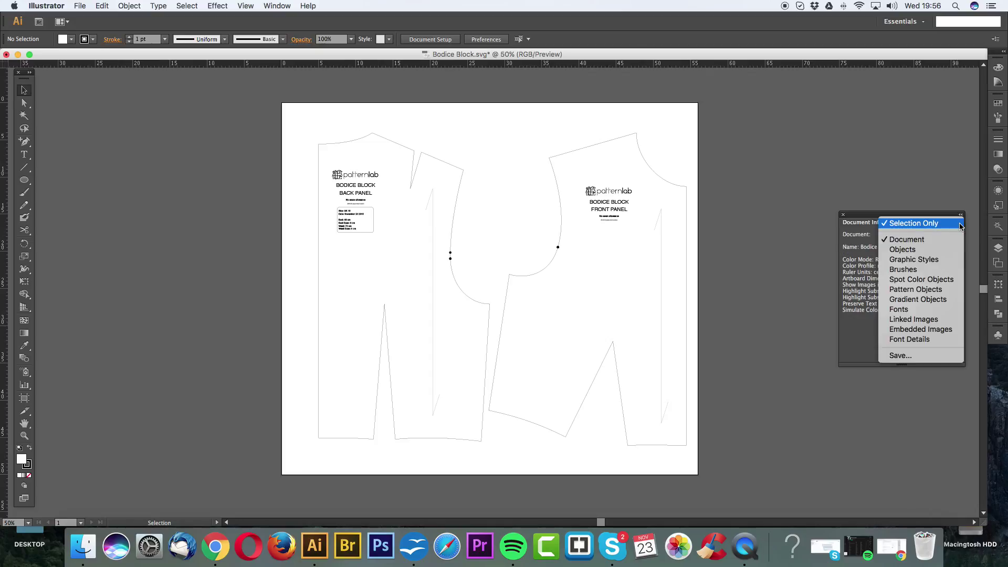
left_click(901, 251)
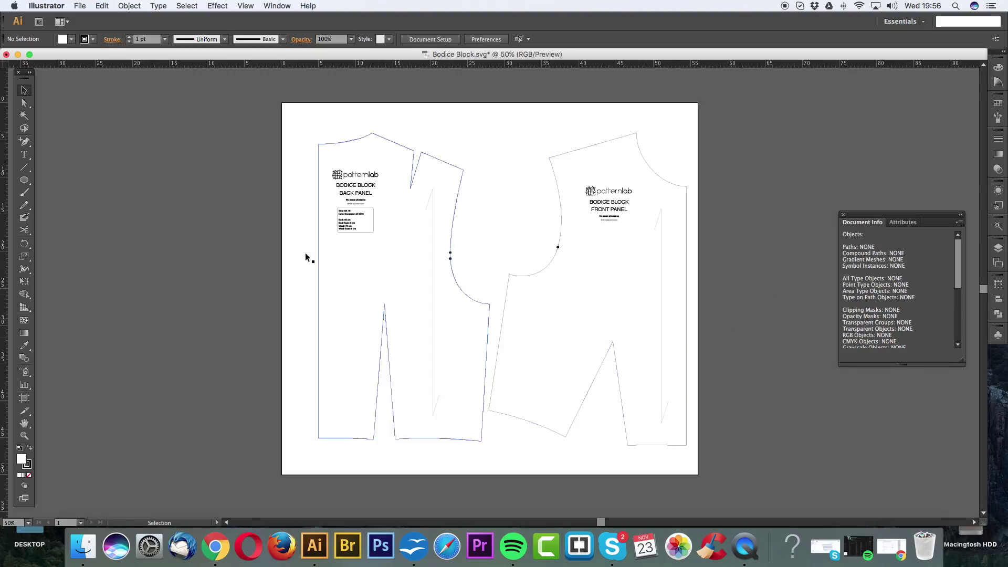
left_click(23, 171)
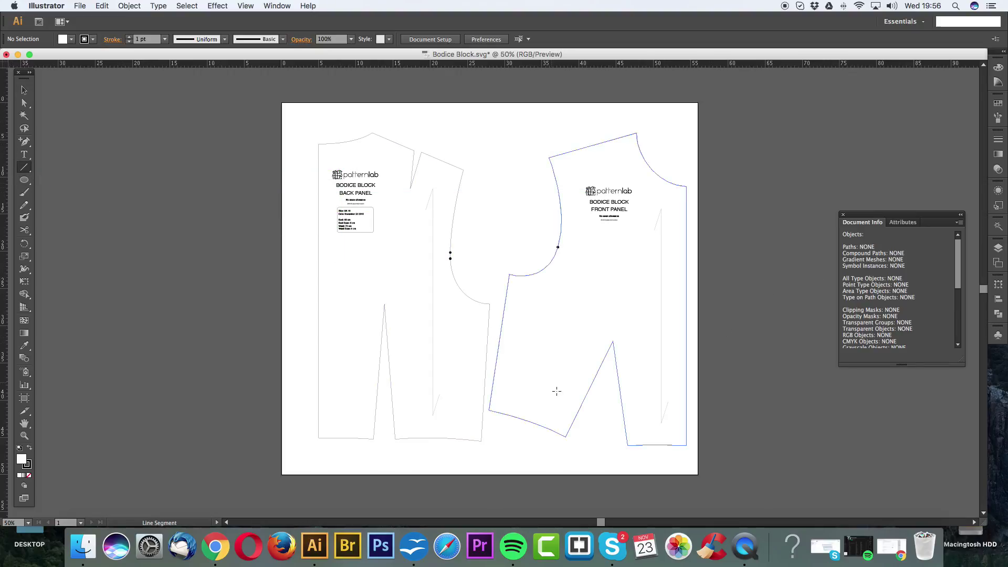
left_click_drag(566, 437, 627, 445)
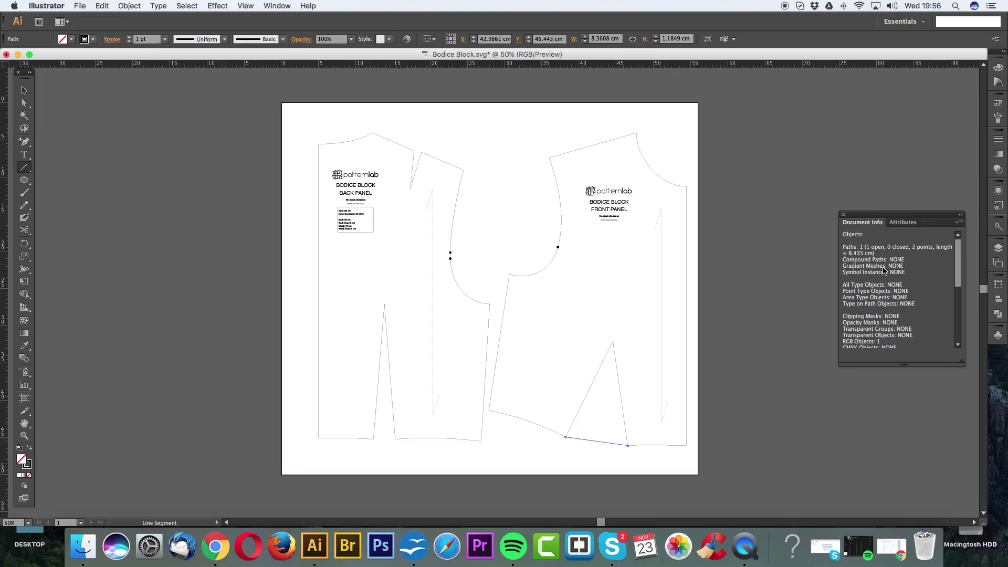
key("Delete")
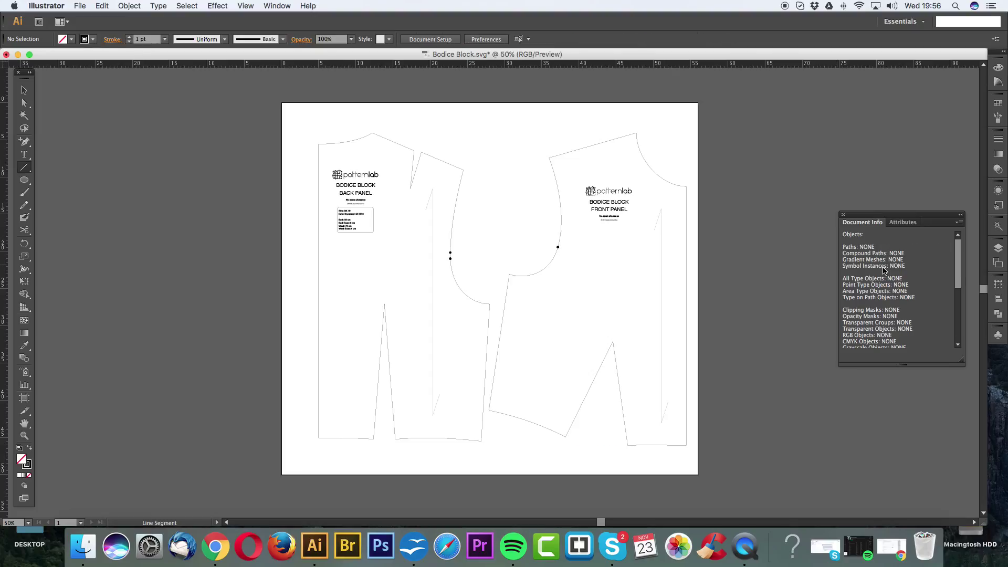
left_click(24, 91)
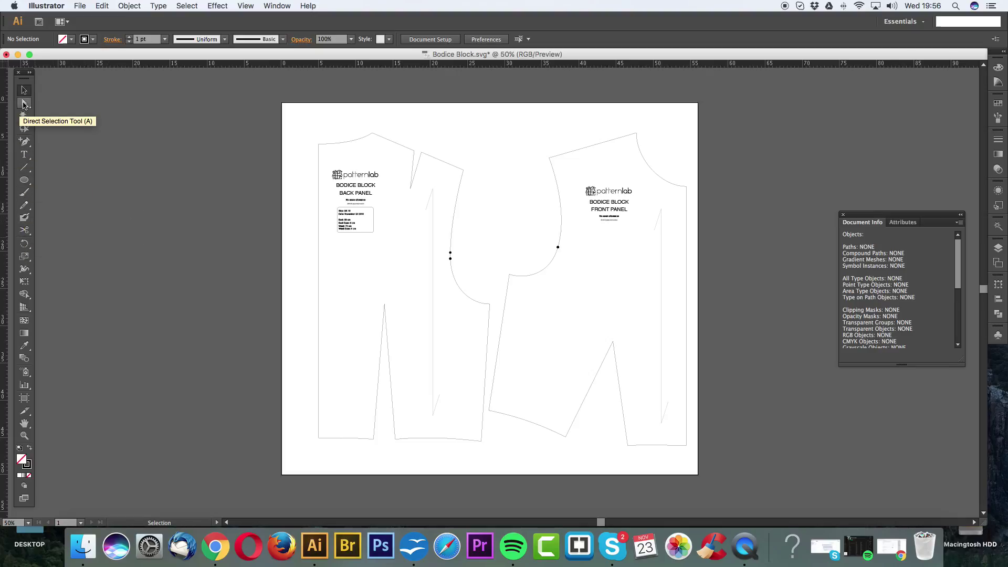
Step: Return to the Selection tool and select the back bodice panel group
left_click(28, 147)
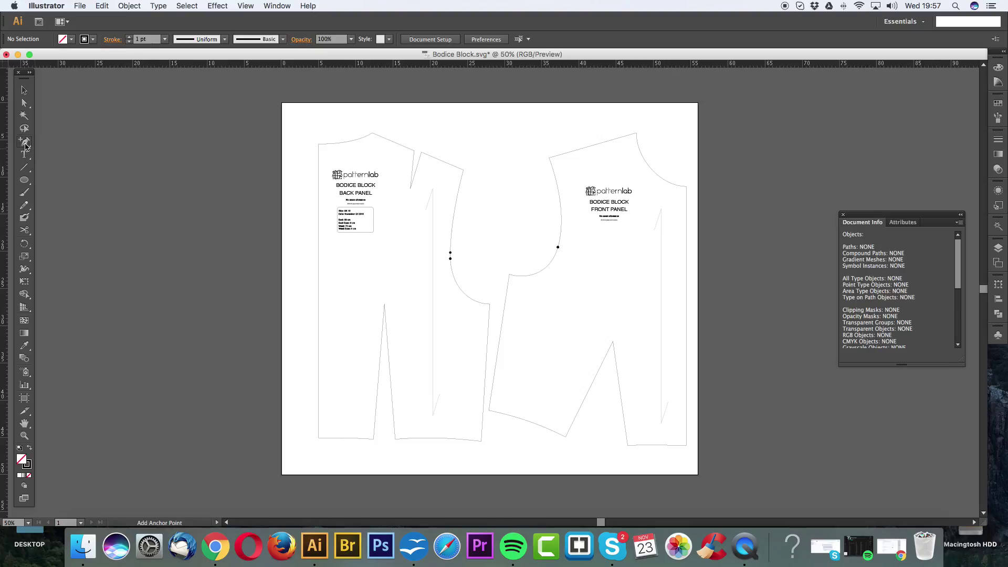
left_click(25, 92)
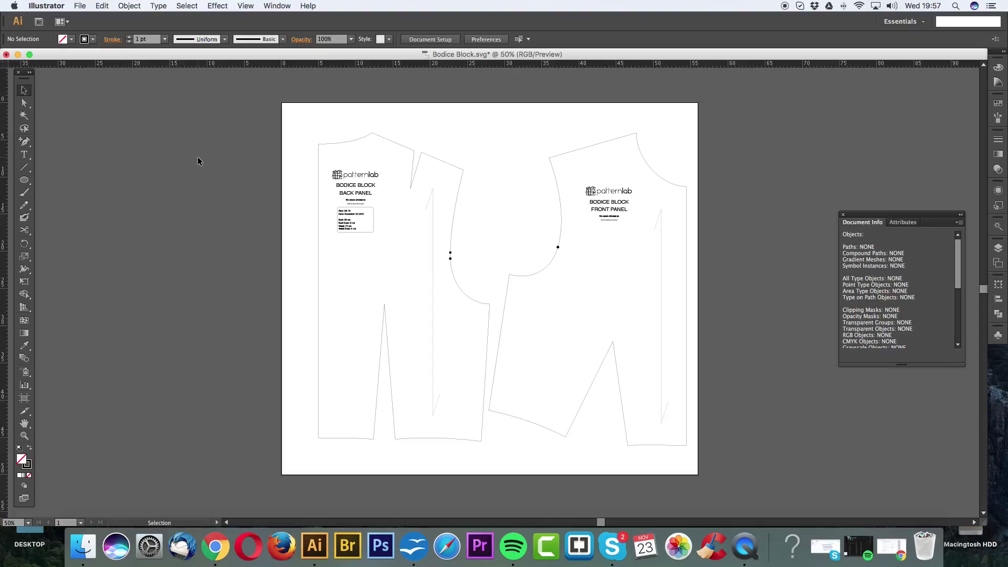
key("a")
key("v")
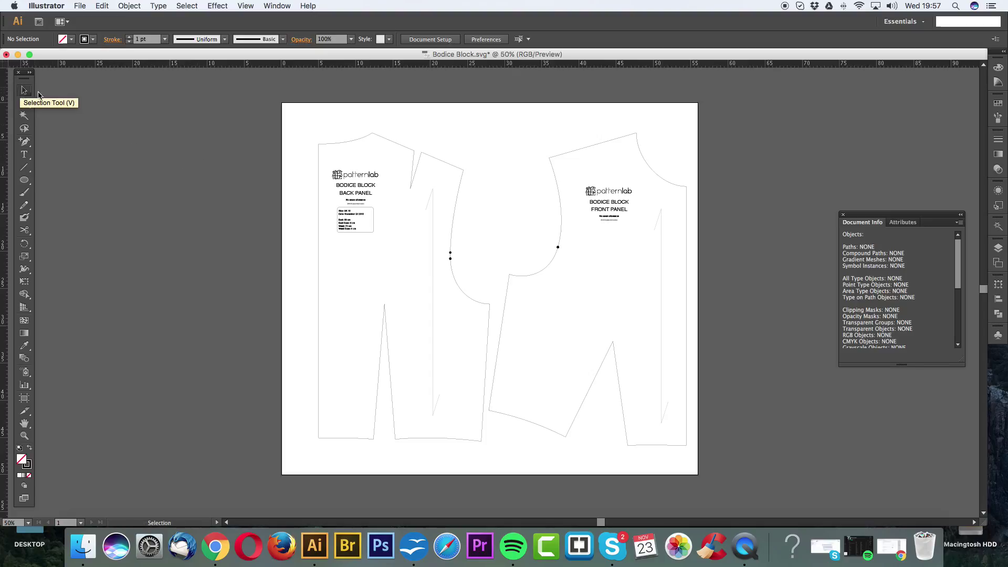
left_click(388, 138)
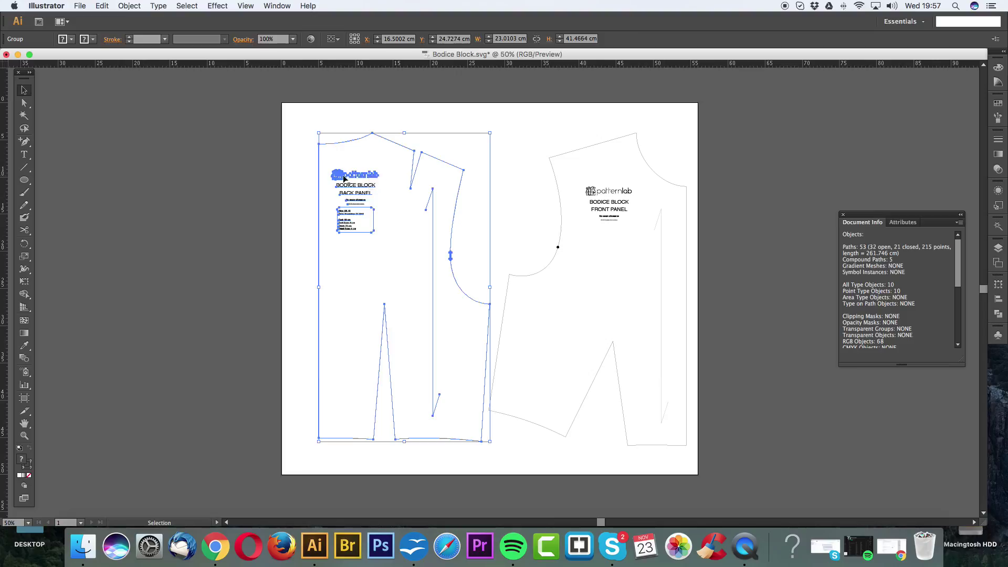
left_click(297, 163)
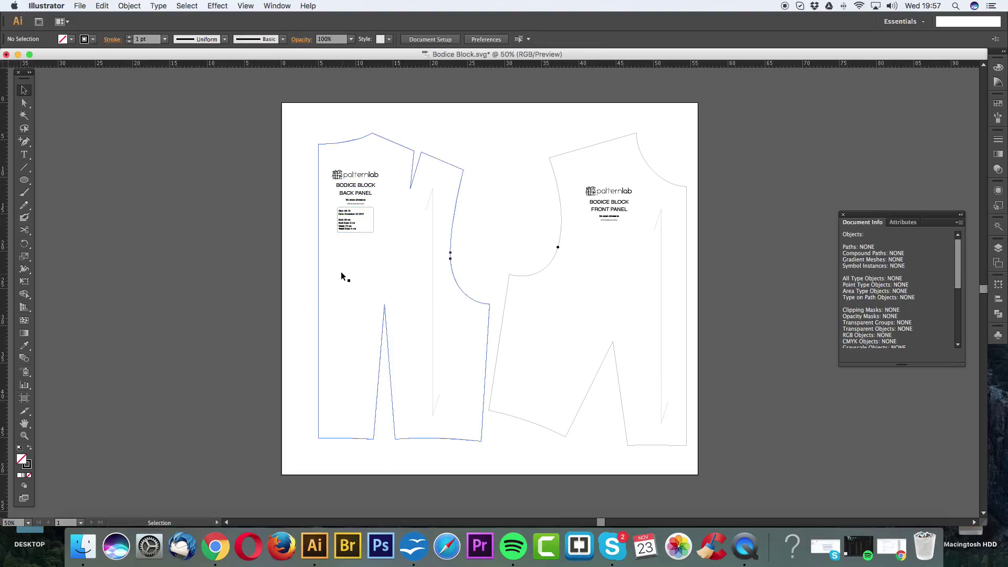
left_click(414, 179)
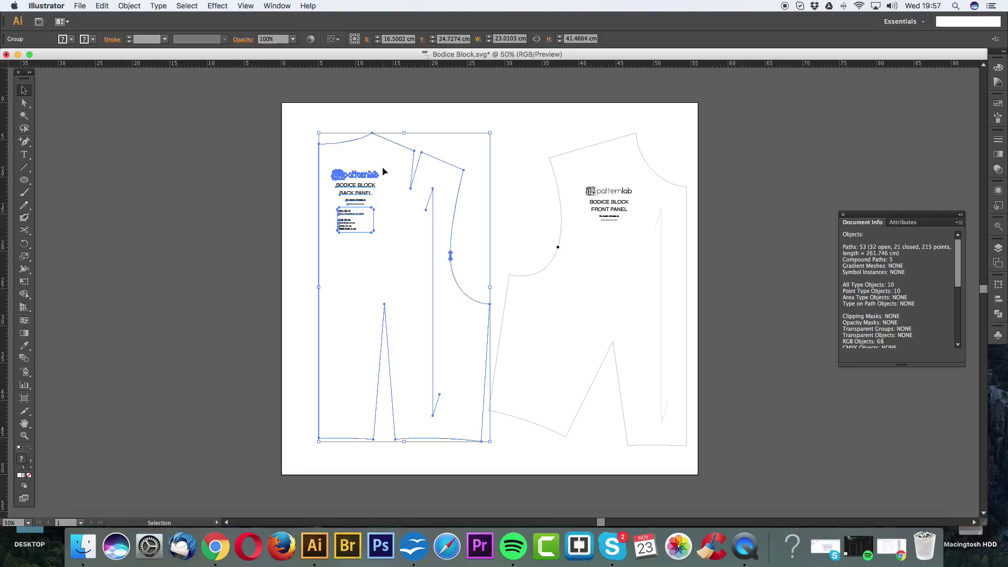
left_click(130, 7)
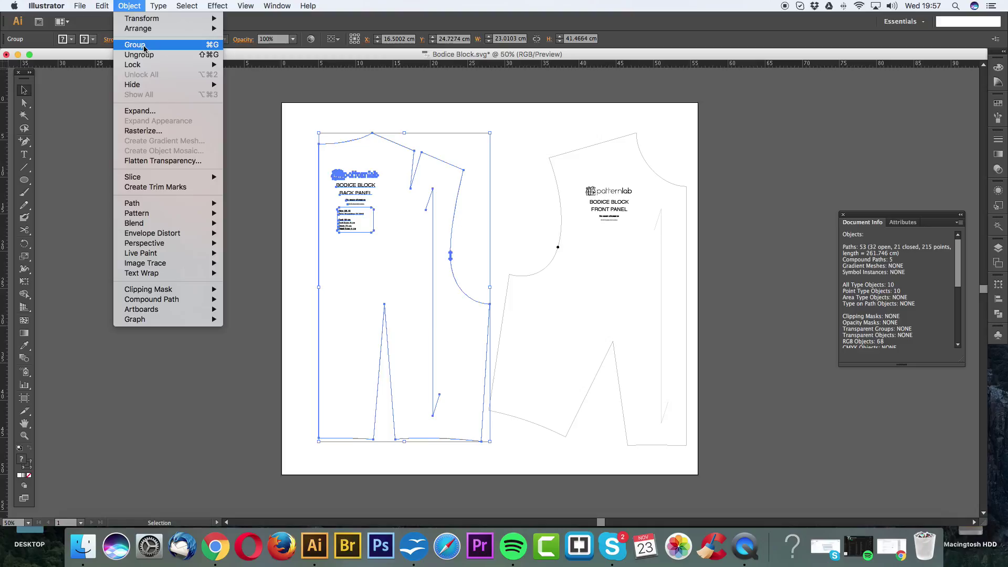
left_click(298, 112)
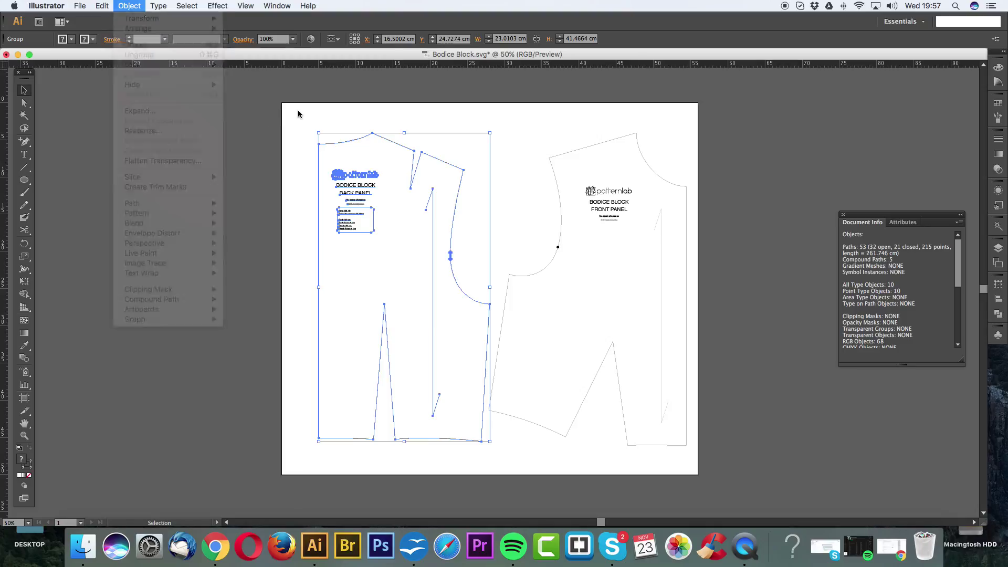
Step: Drag the back panel left and the front panel right so they no longer overlap
left_click(604, 194)
left_click(457, 206)
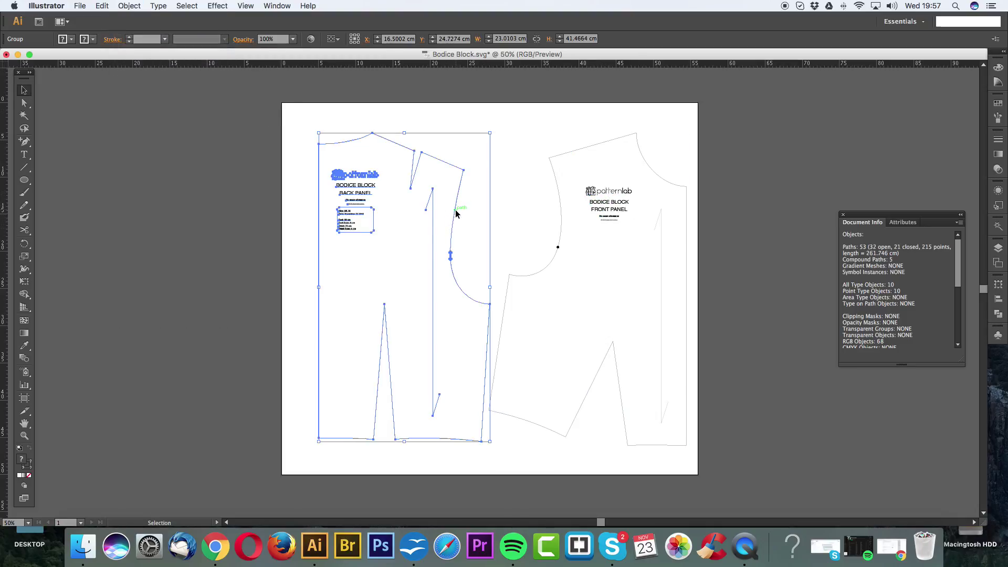
left_click_drag(457, 209, 440, 190)
mouse_move(558, 250)
left_mouse_down()
mouse_move(534, 220)
mouse_move(556, 264)
left_mouse_up()
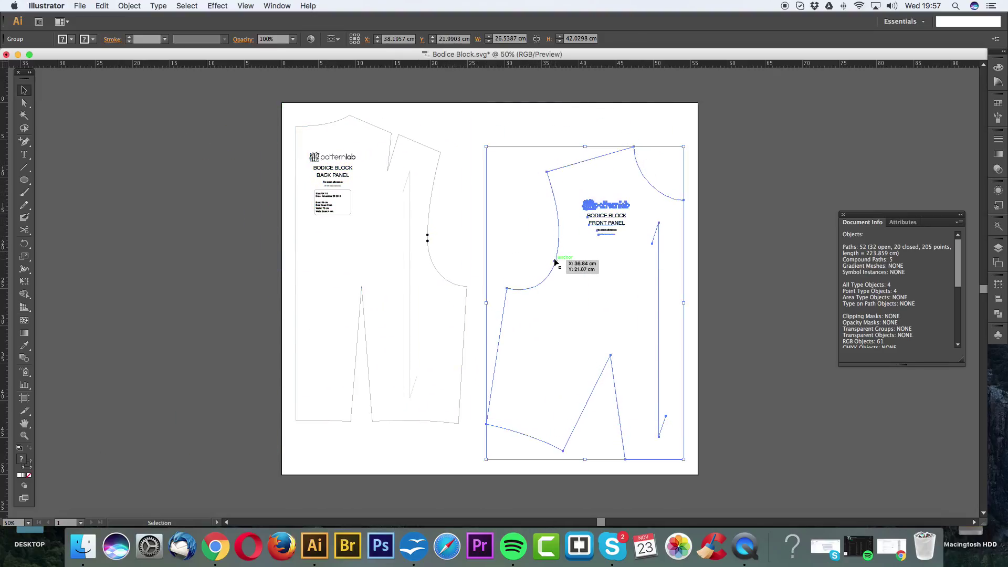
left_click(521, 225)
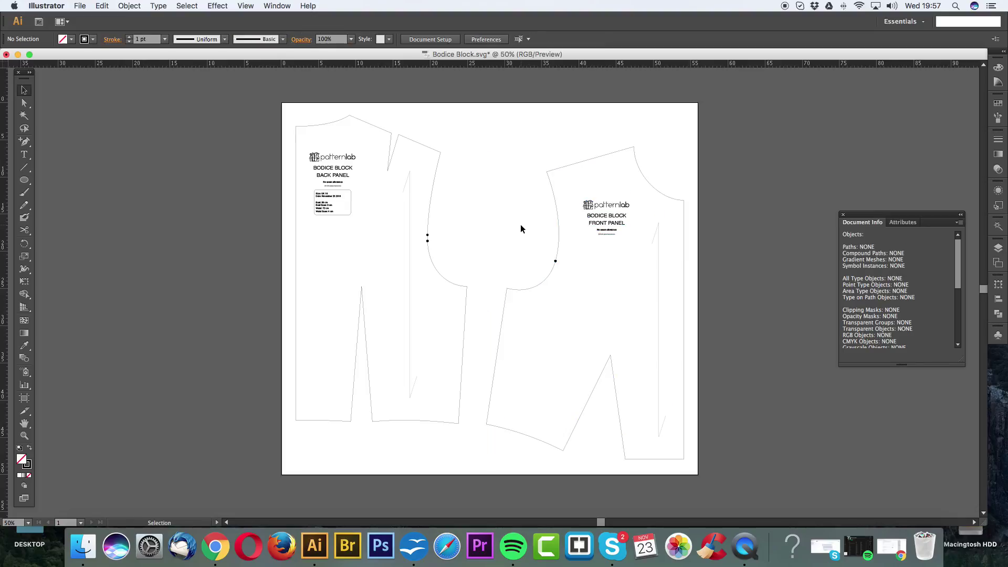
left_click(24, 104)
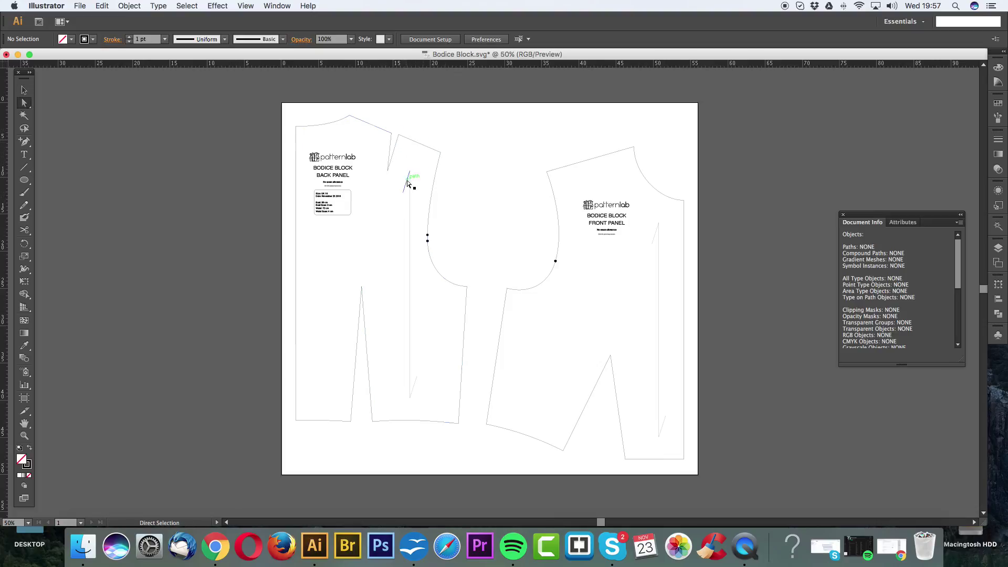
left_click_drag(408, 183, 441, 154)
left_click(349, 157)
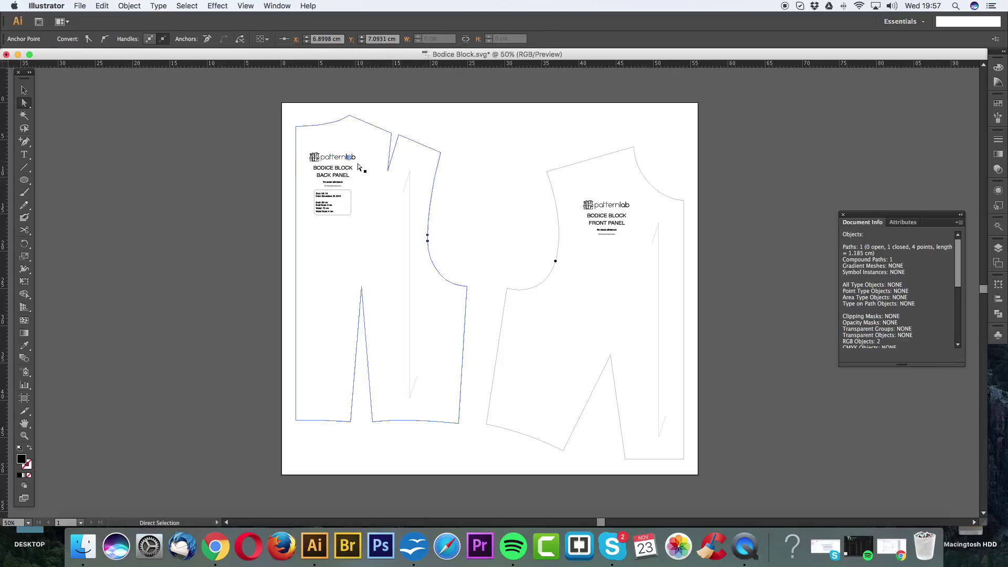
left_click(336, 193)
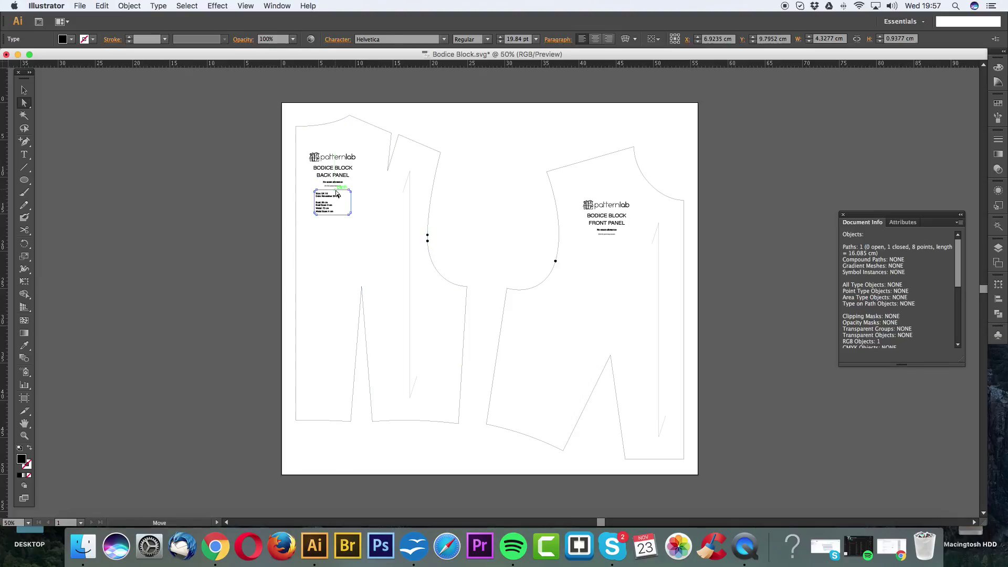
left_click(24, 91)
left_click(353, 157)
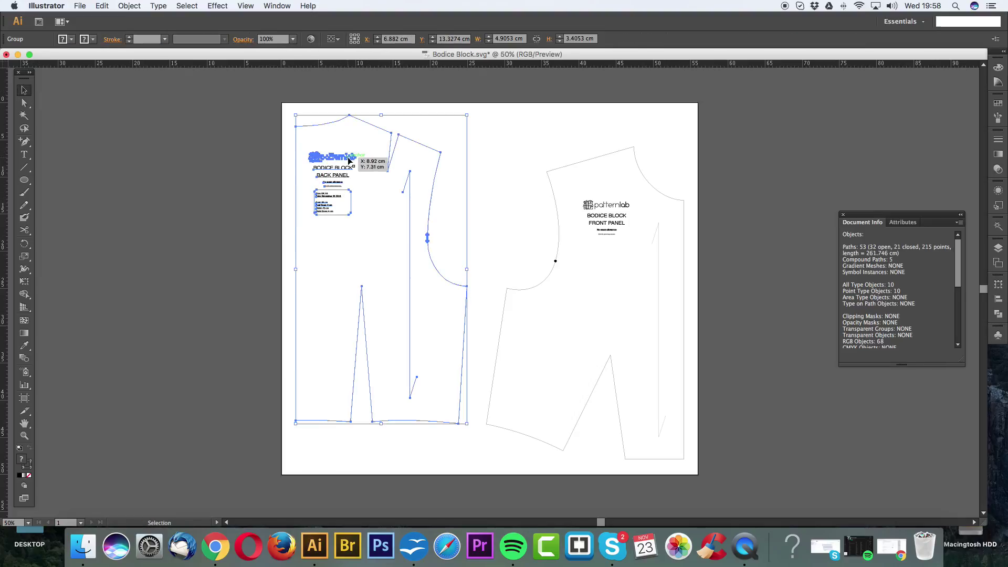
left_click(378, 162)
left_click(430, 148)
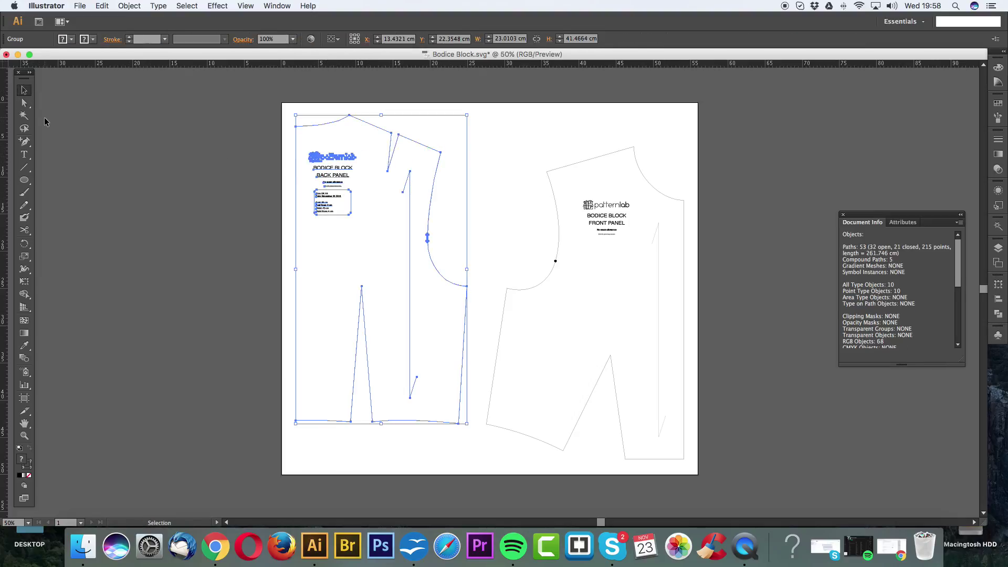
left_click(23, 103)
left_click(463, 141)
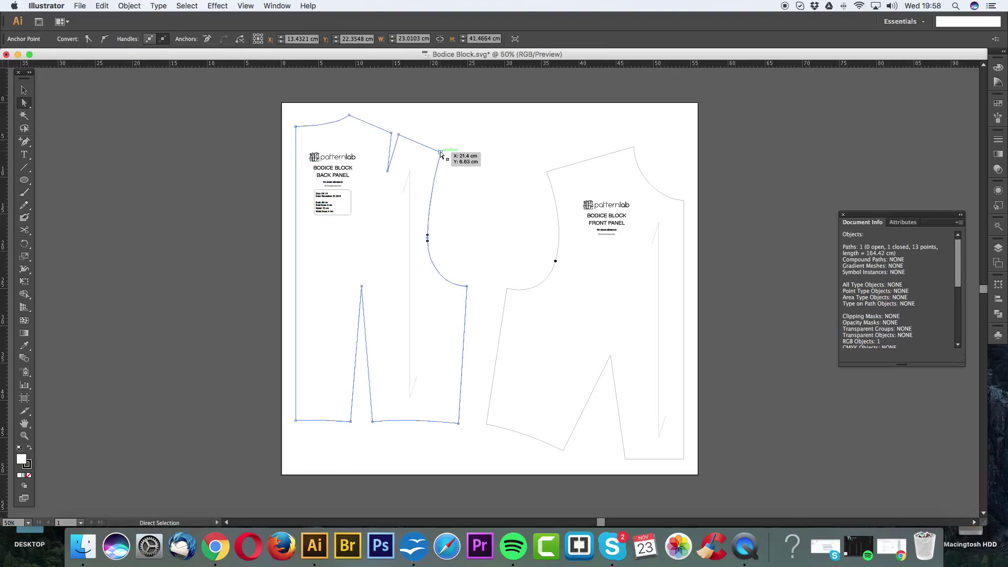
left_click_drag(440, 152, 520, 114)
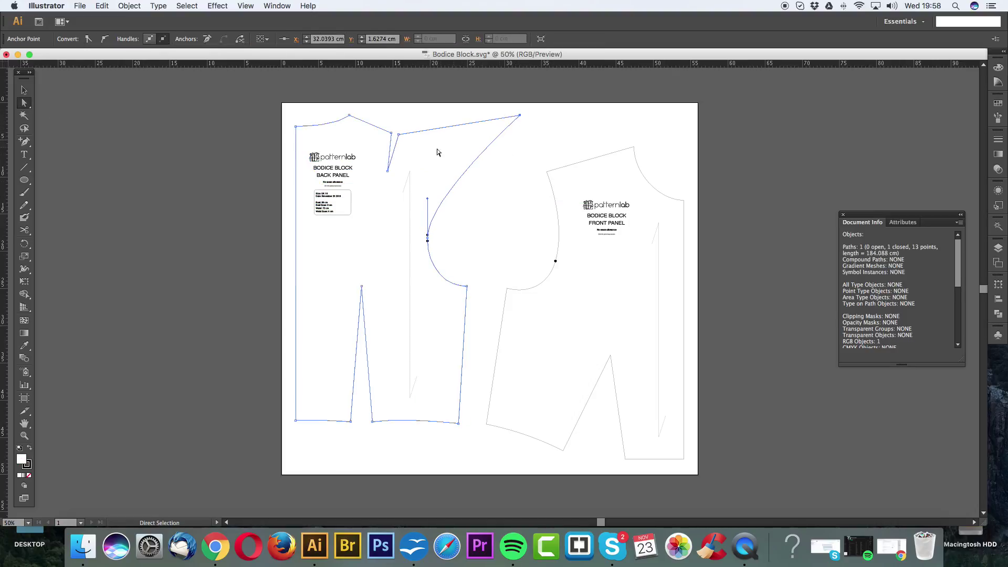
key("super+z")
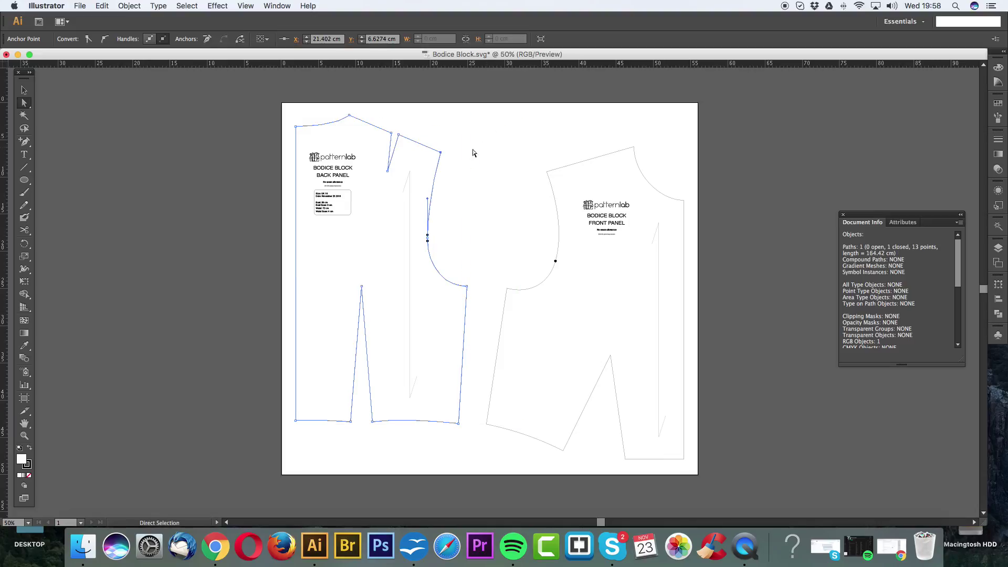
left_click(462, 153)
left_click_drag(440, 152, 461, 162)
key("super+z")
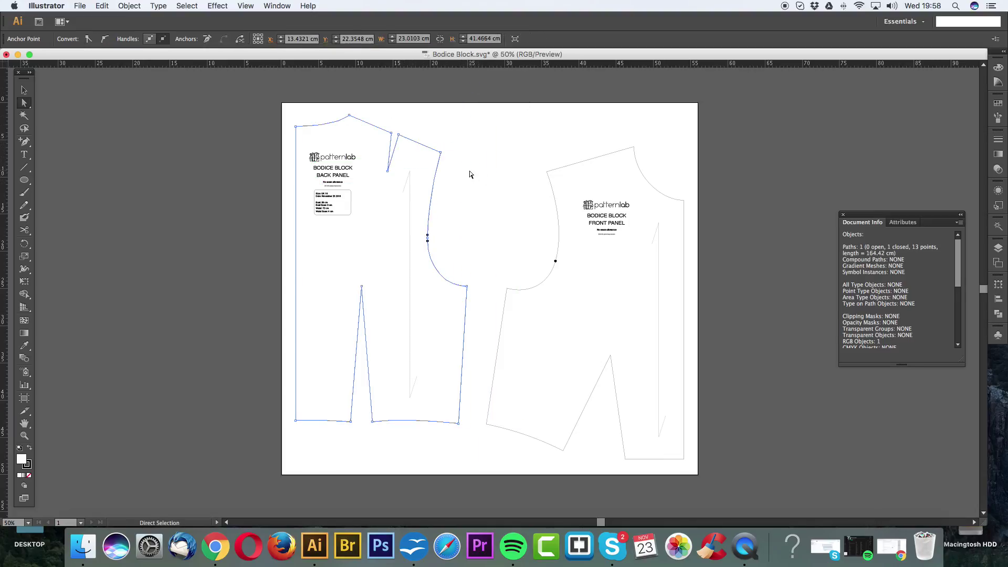
left_click(470, 175)
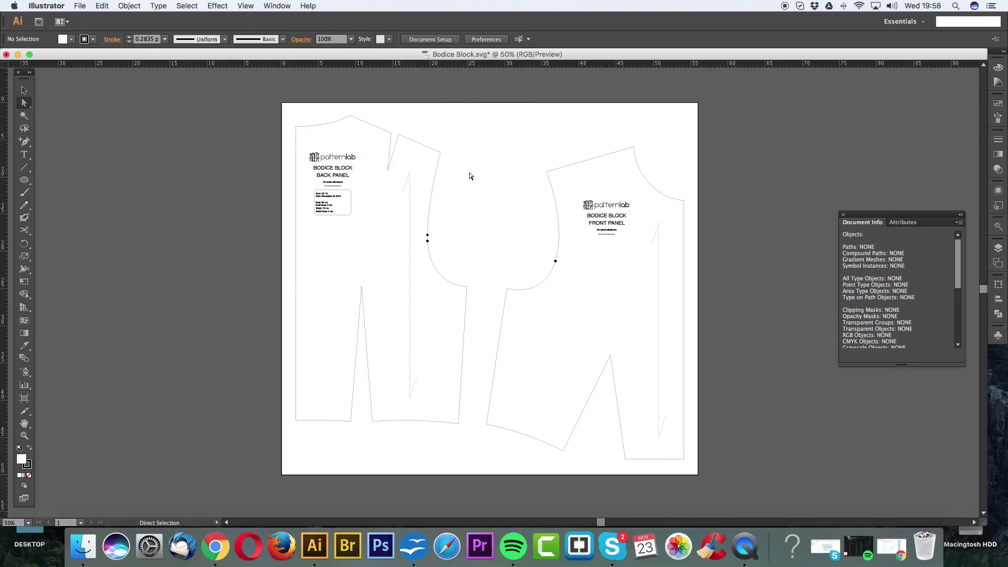
left_click(25, 167)
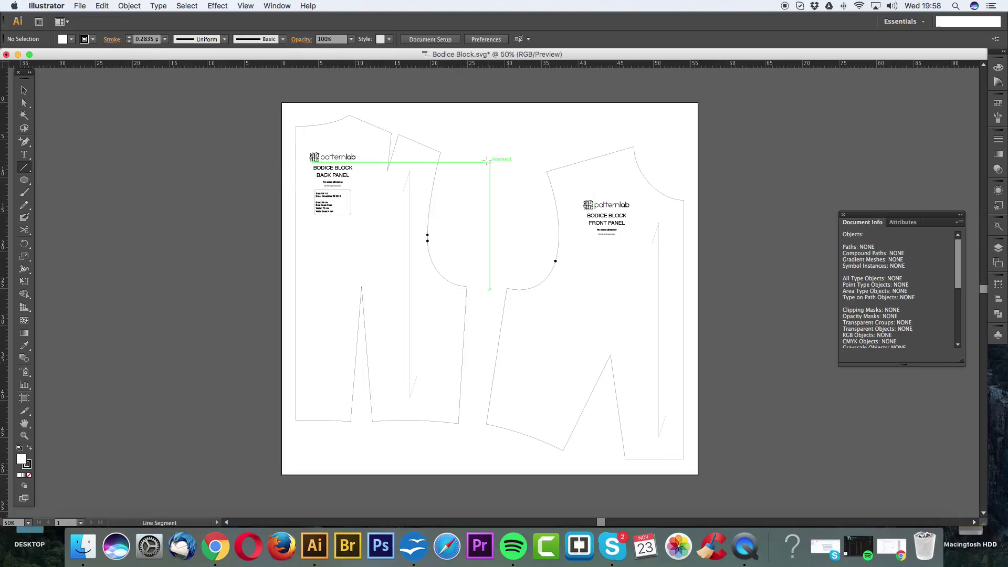
left_click_drag(450, 145, 537, 255)
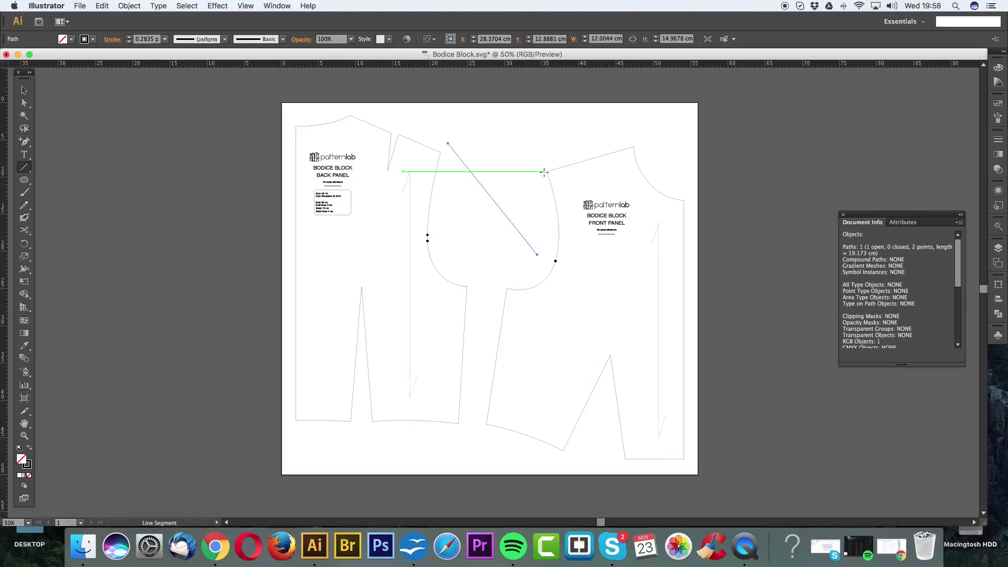
left_click_drag(546, 171, 440, 153)
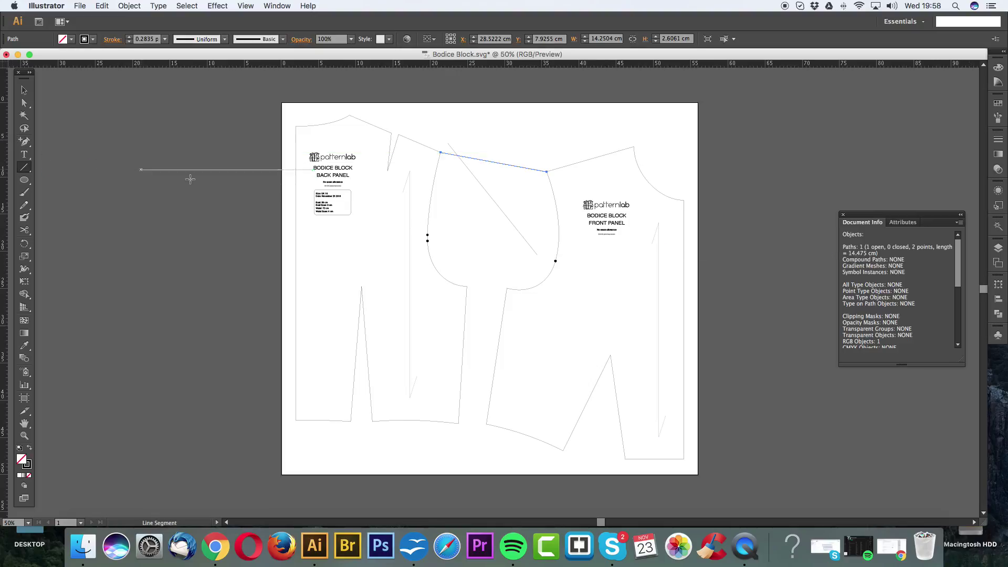
key("v")
key("Delete")
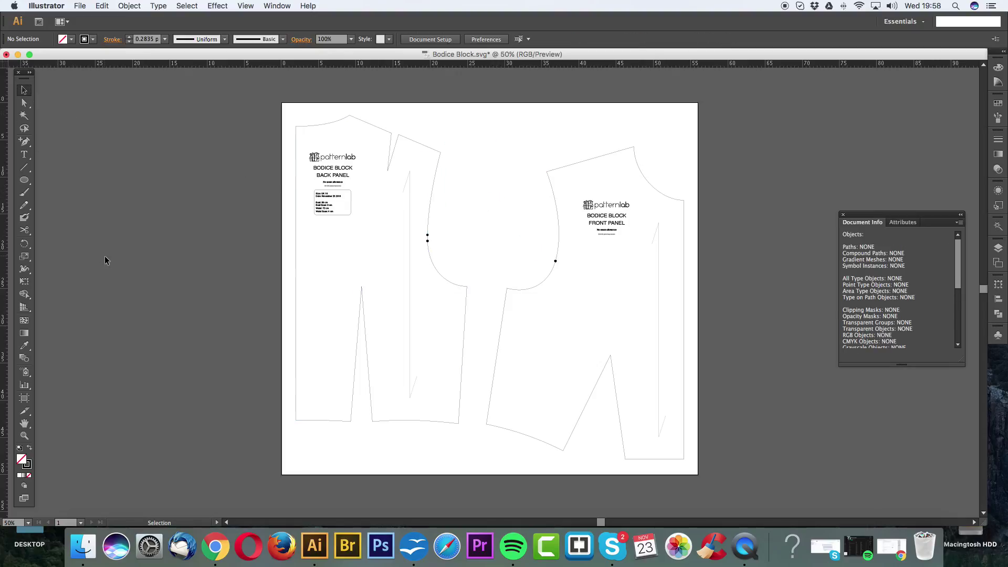
left_click(24, 244)
left_click(24, 181)
left_click_drag(460, 192, 516, 248)
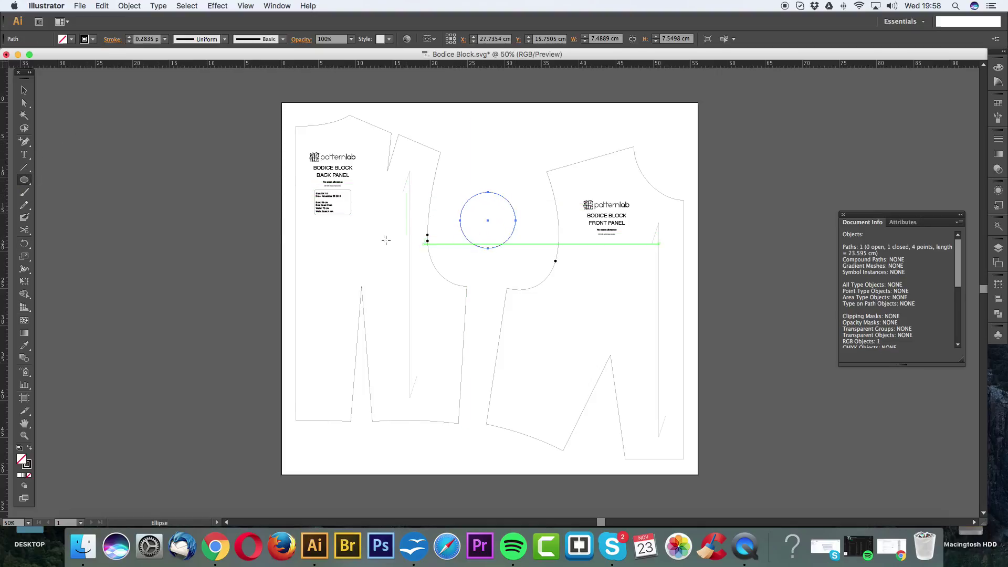
left_click(25, 244)
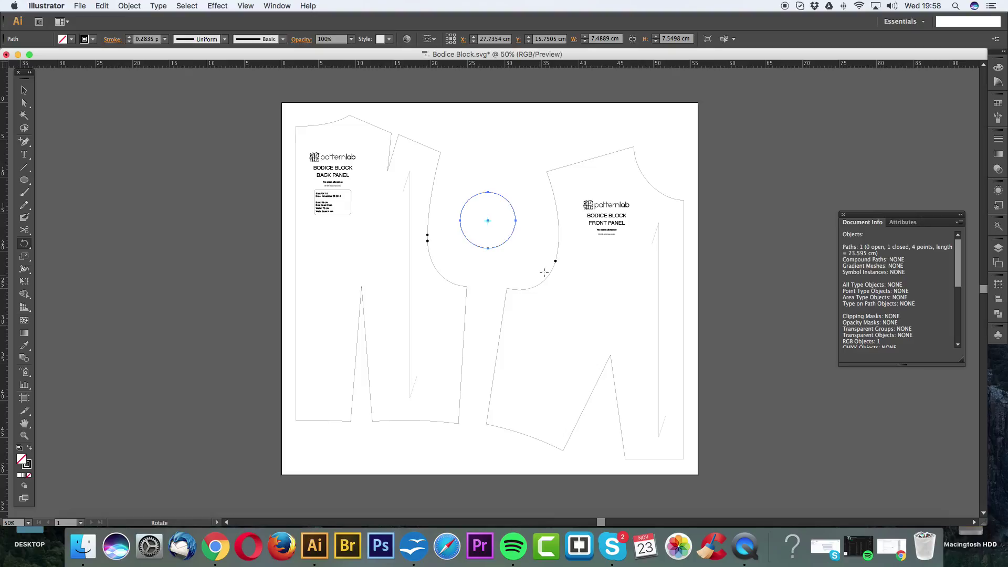
left_click(511, 287)
left_click_drag(513, 175, 588, 168)
key("Delete")
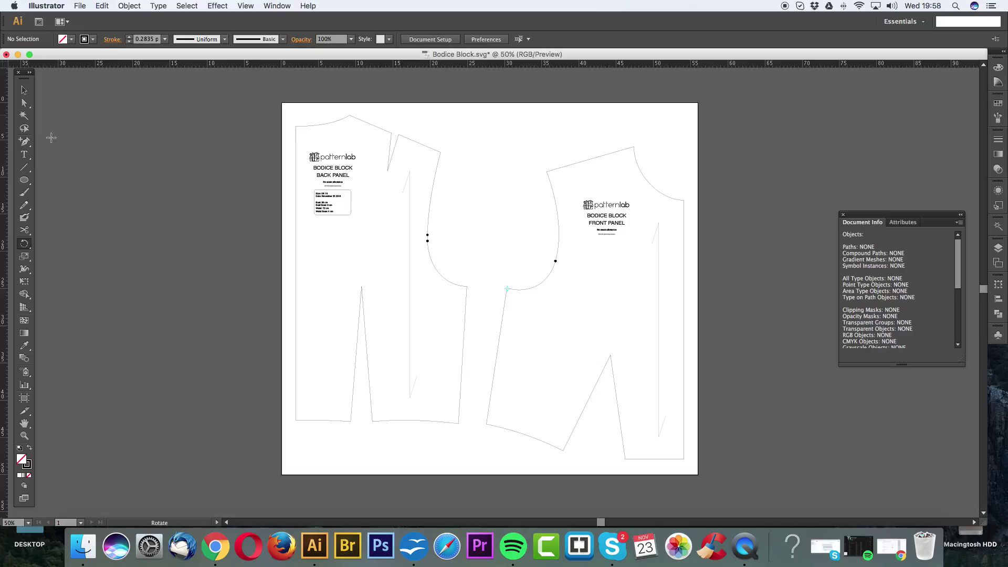
Step: Cut the back panel's outline at the armhole curve and at the dart tip with Scissors
left_click(24, 230)
left_click(431, 259)
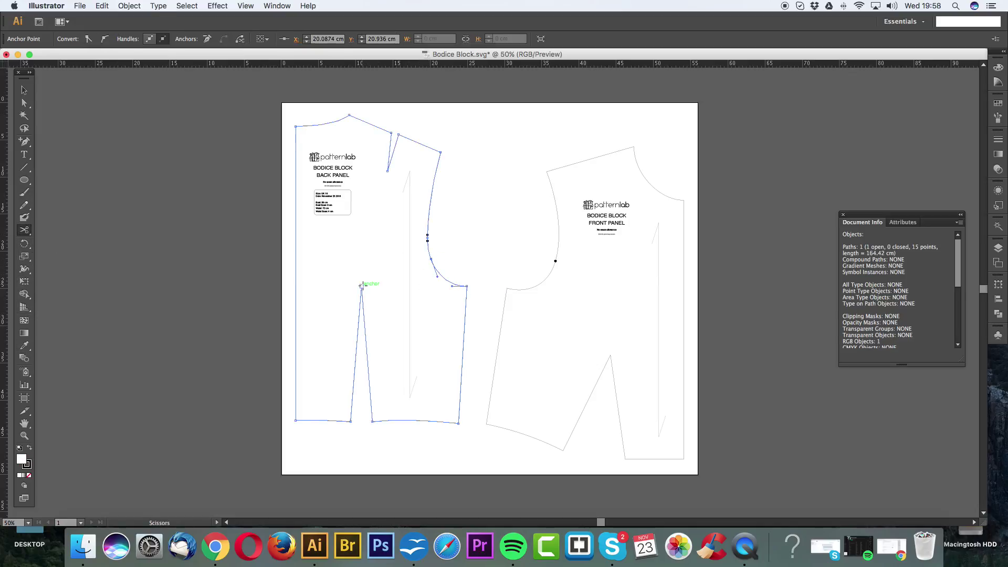
left_click(361, 286)
left_click(23, 90)
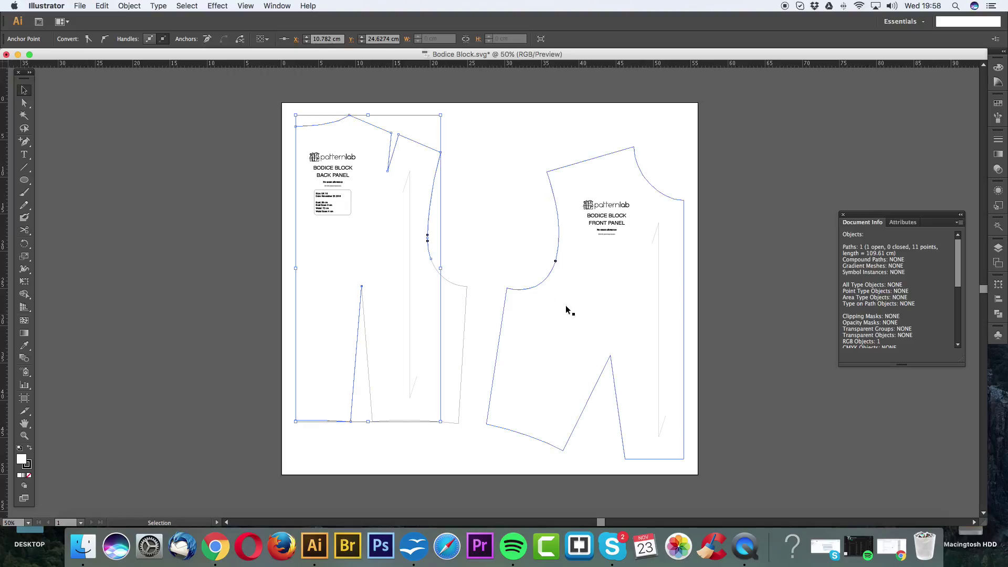
left_click(484, 254)
Step: Rotate the cut-off armhole and side piece about the dart tip to close the dart
key("a")
left_click(465, 286)
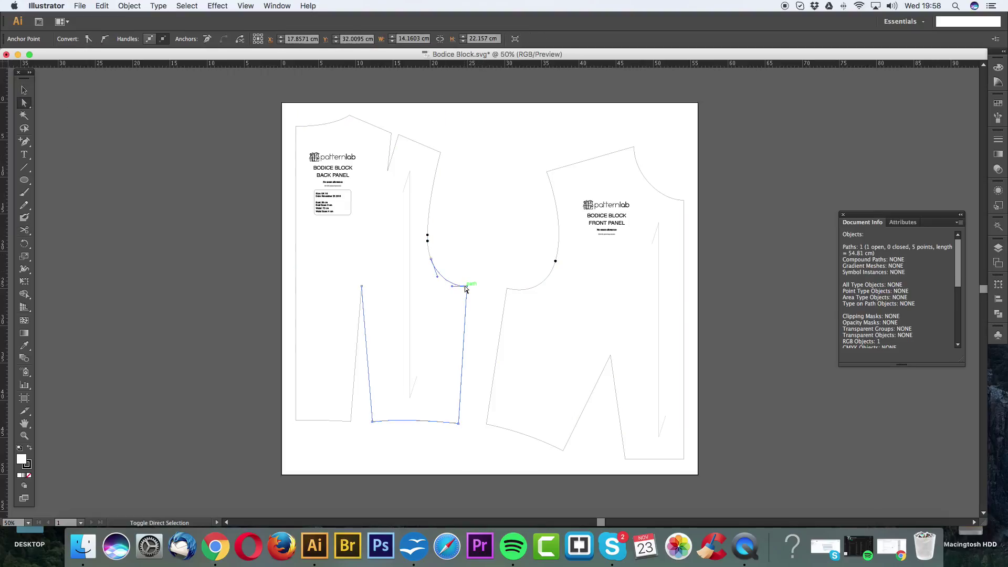
key("v")
key("super+shift+a")
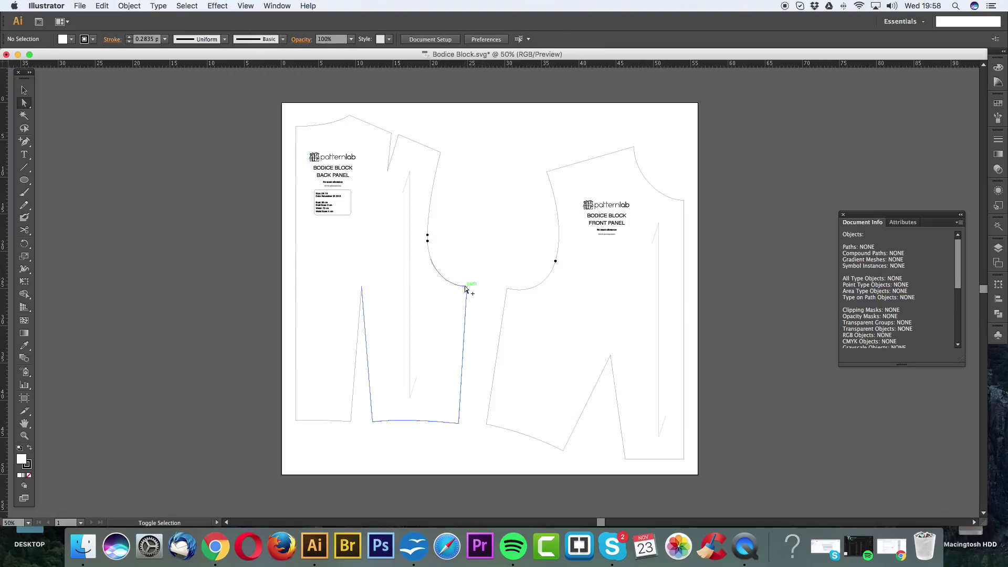
left_click(465, 287)
key("r")
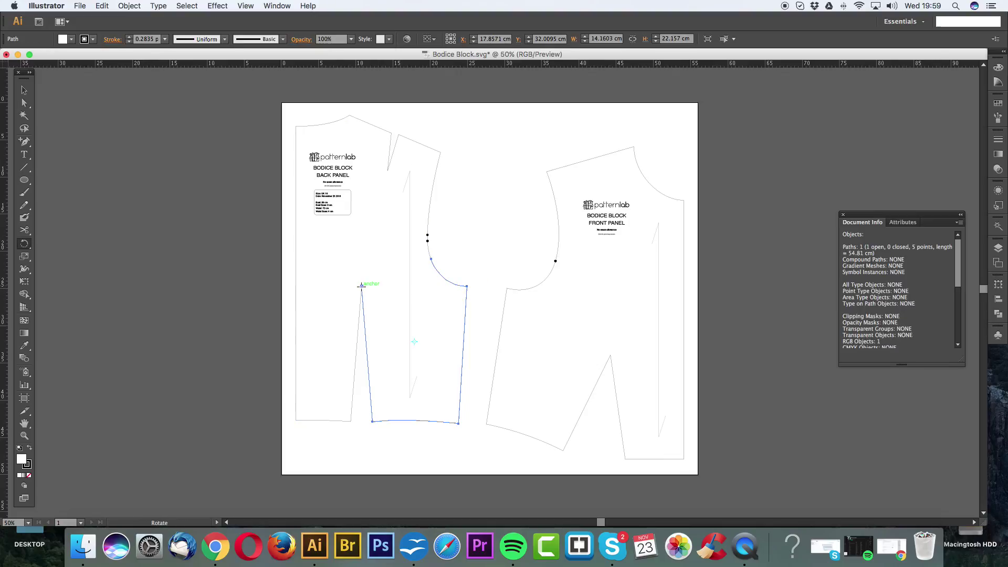
left_click(361, 285)
left_click_drag(371, 395, 353, 408)
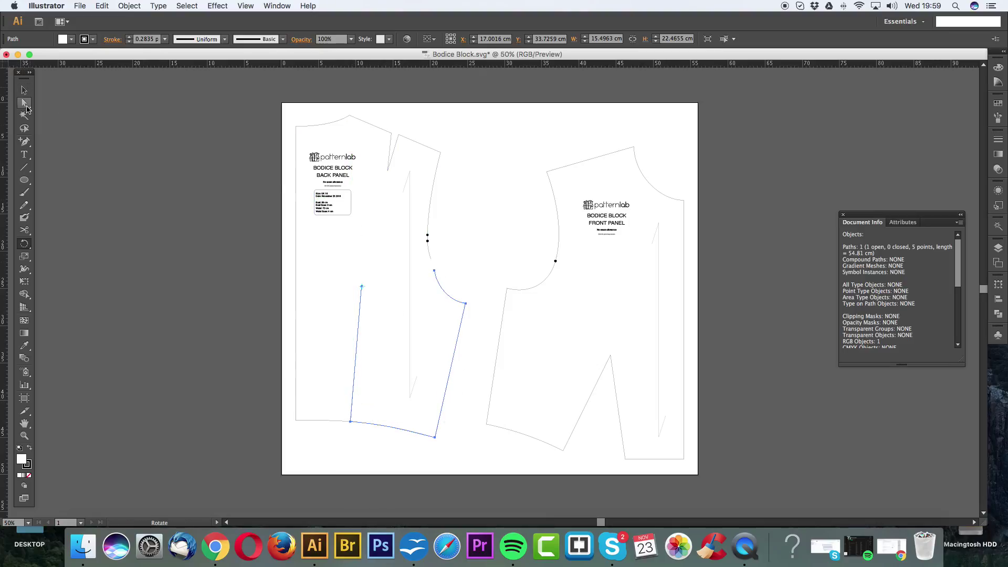
Step: Try closing the lower back piece's open ends, undo, and clear the selection
left_click(24, 103)
left_click(998, 313)
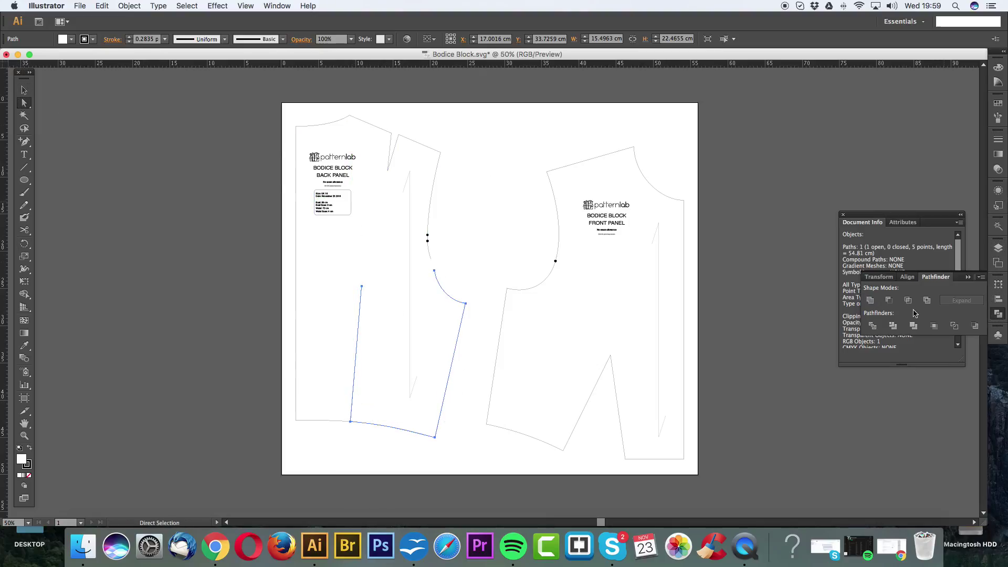
left_click(870, 300)
left_click(431, 258)
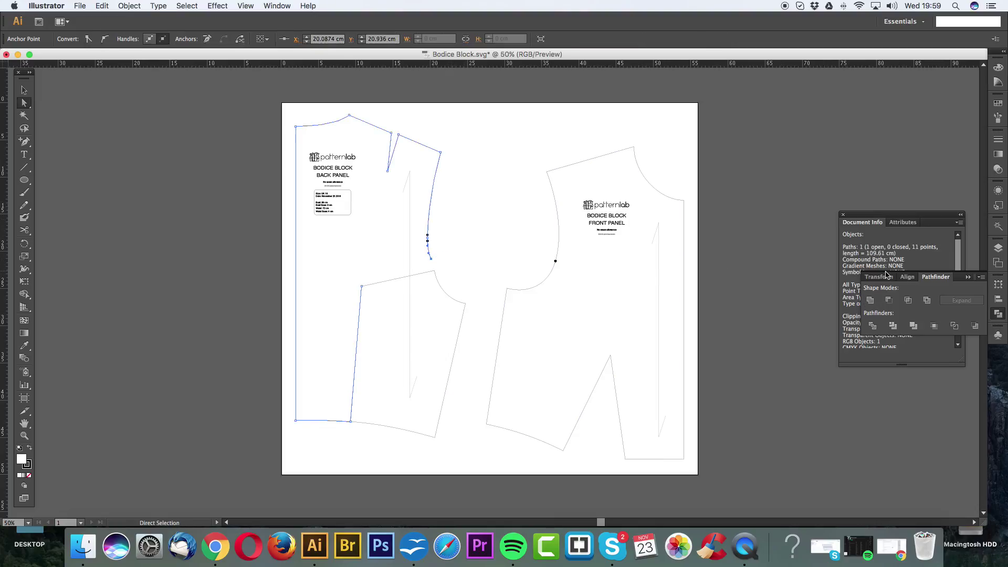
left_click(527, 216)
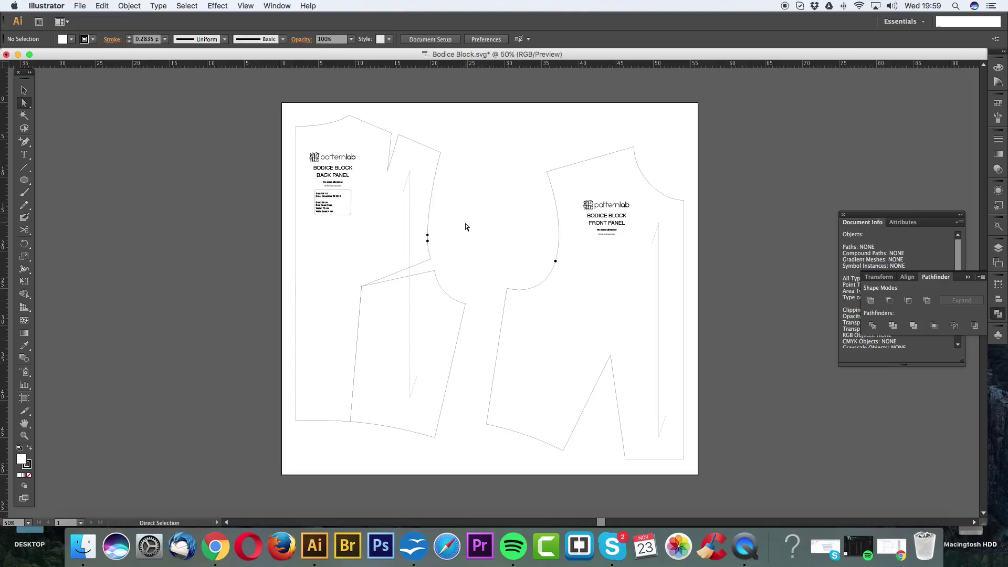
key("super+z")
key("super+z")
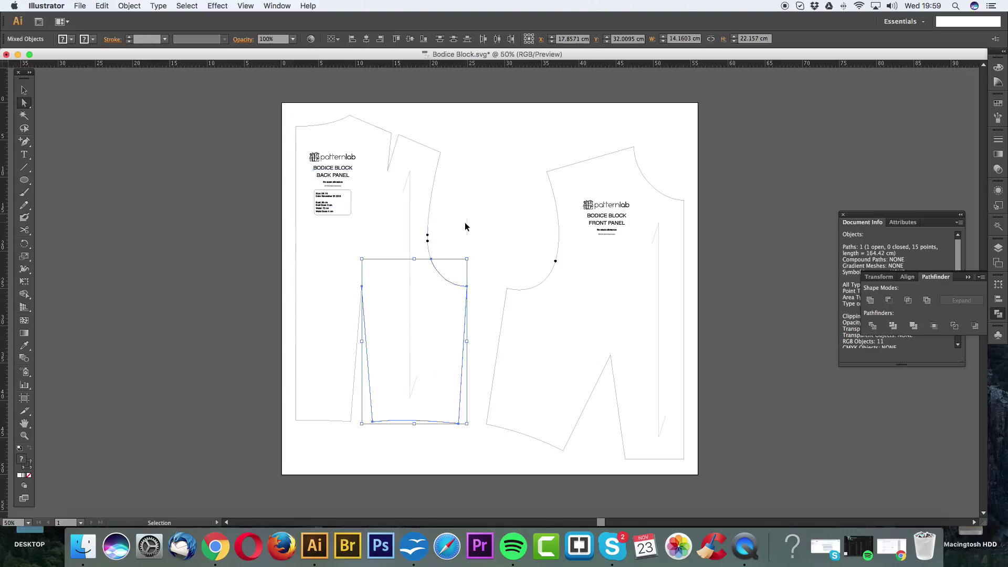
left_click(465, 227)
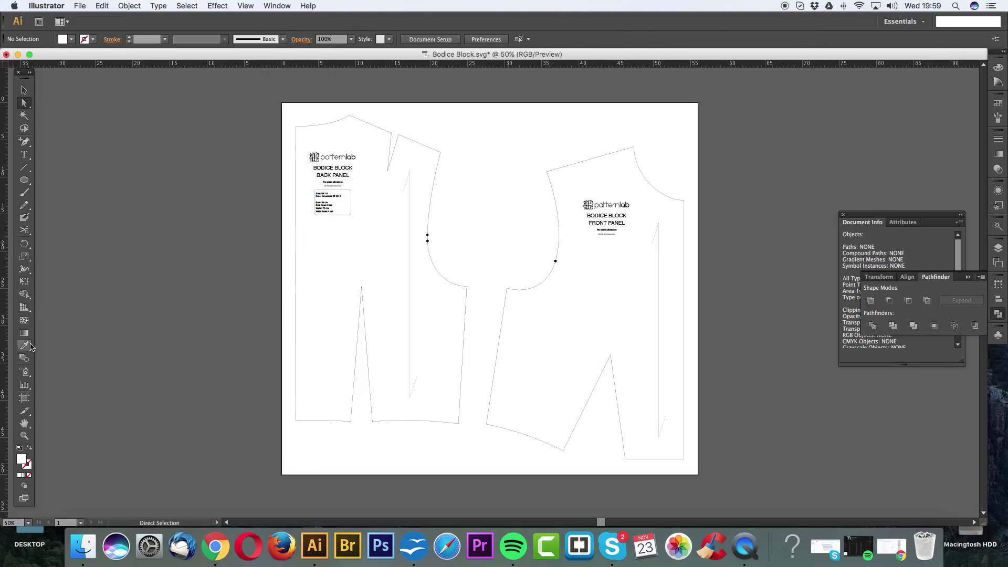
Step: Select the back panel path, zooming in on its armhole and back out
left_click(396, 285)
left_click(467, 277)
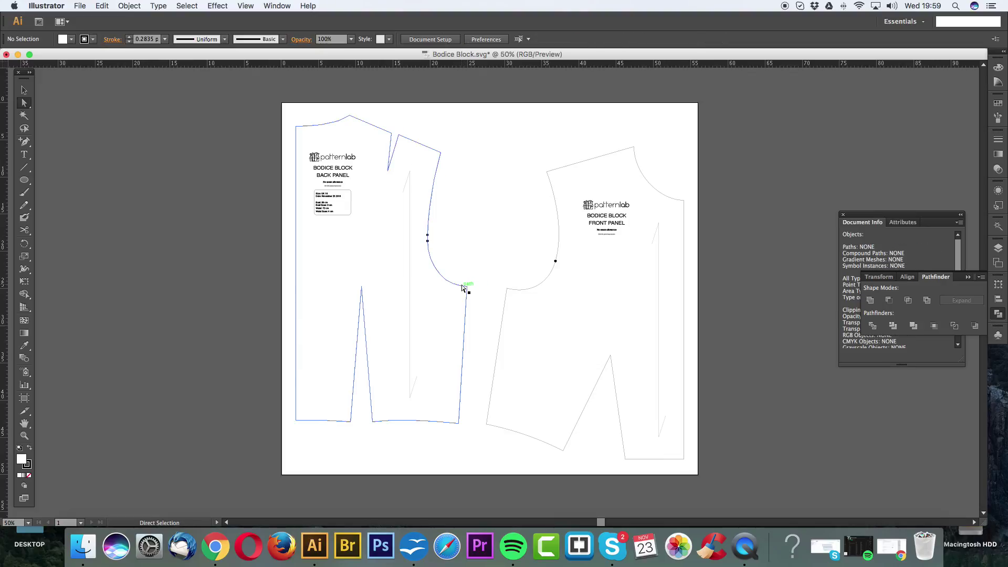
left_click(462, 289)
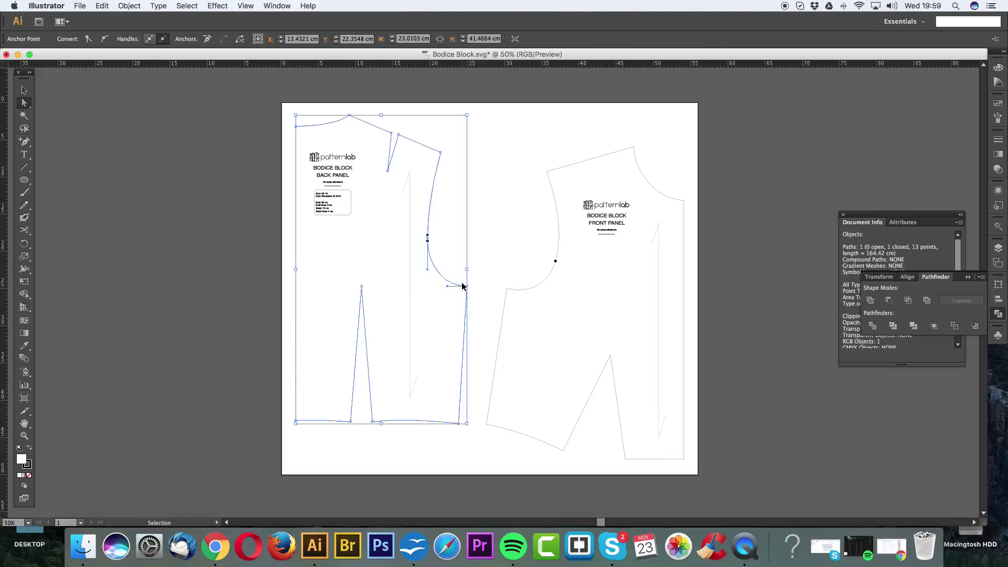
key("super+equal")
scroll(451, 286, "left", 3)
scroll(451, 286, "down", 2)
left_click(446, 311)
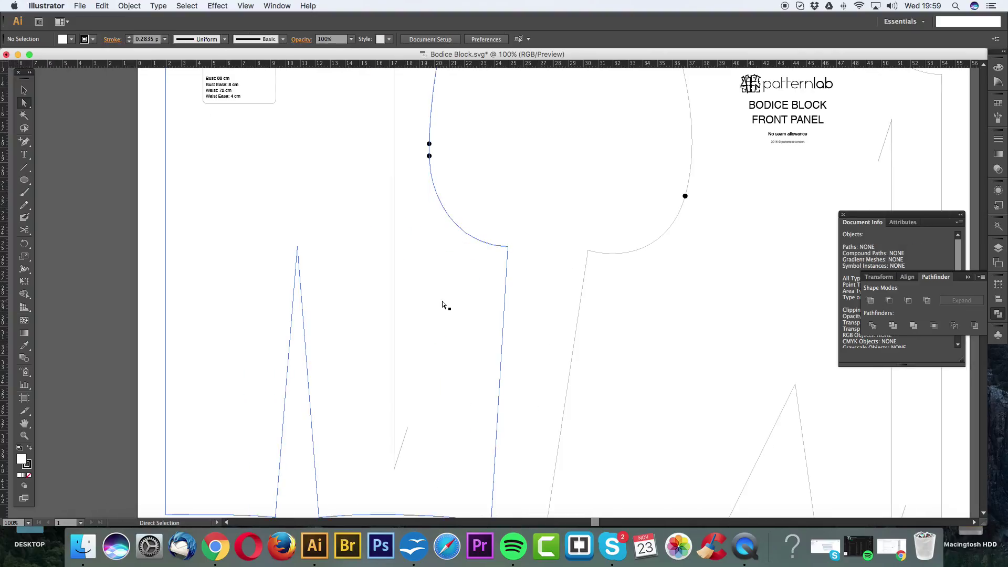
left_click(443, 305)
left_click(502, 212)
key("super+minus")
scroll(515, 231, "left", 2)
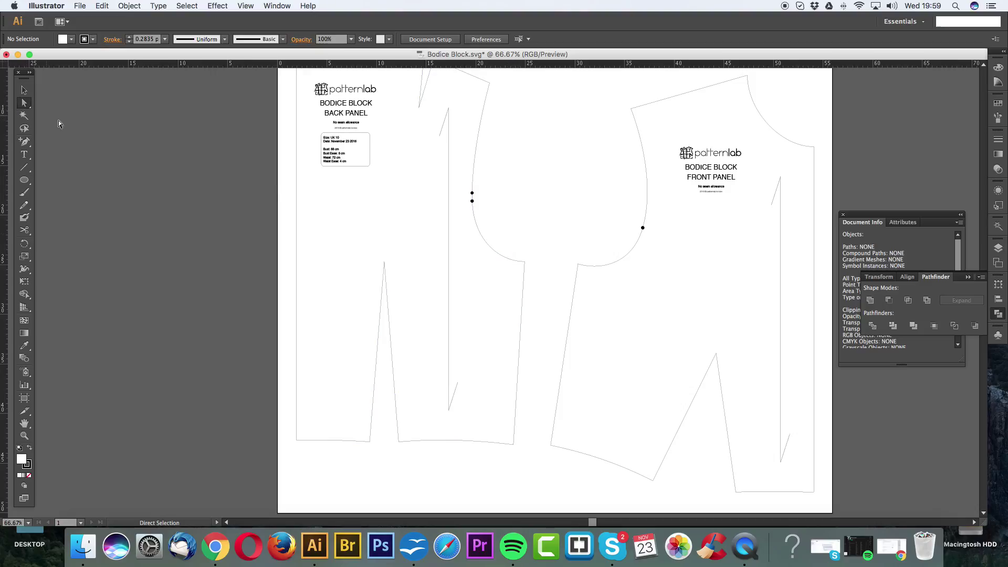
left_click(517, 264)
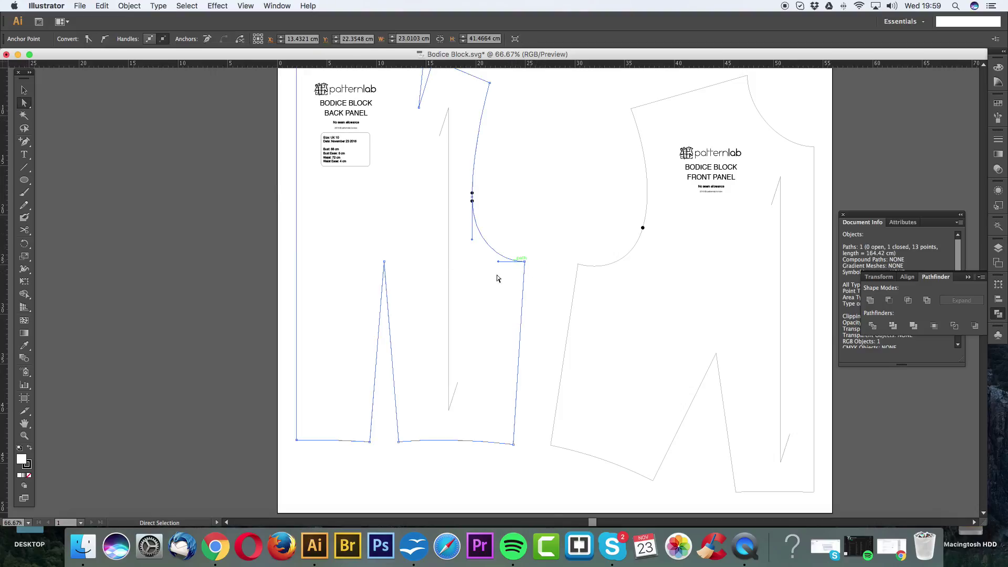
Step: Fill the back panel with pale cyan EFFFFF via the Color Picker
double_click(22, 460)
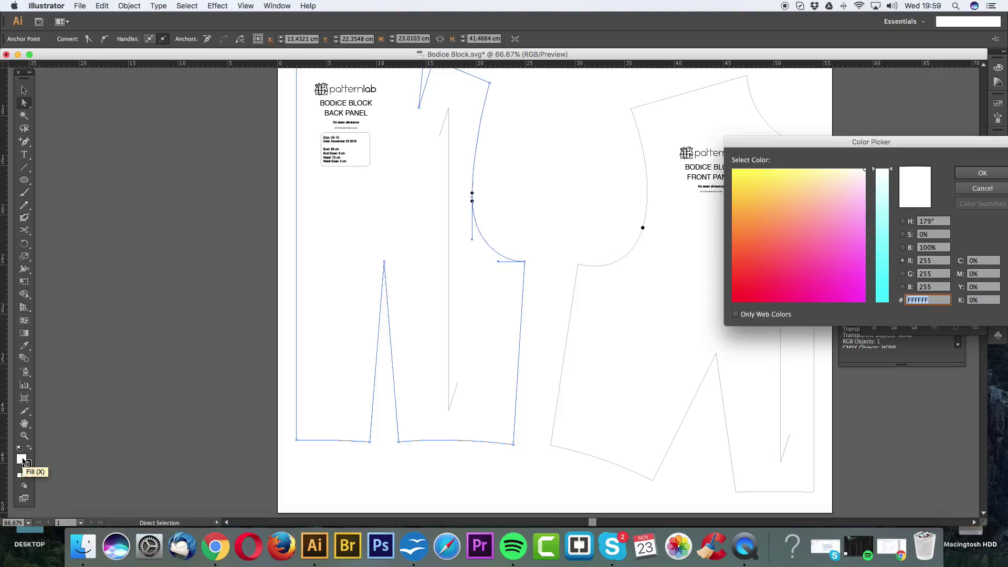
left_click(882, 177)
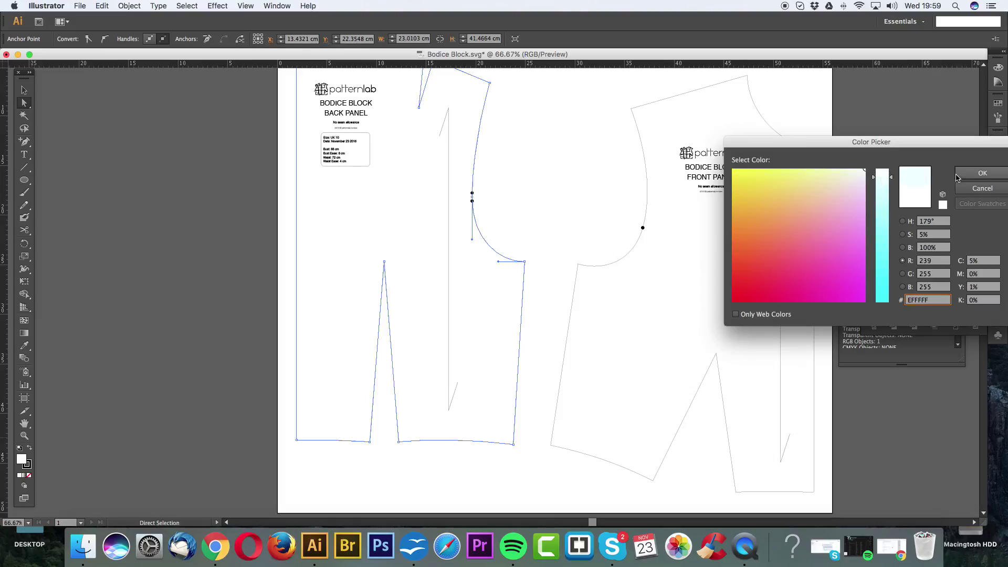
left_click(970, 176)
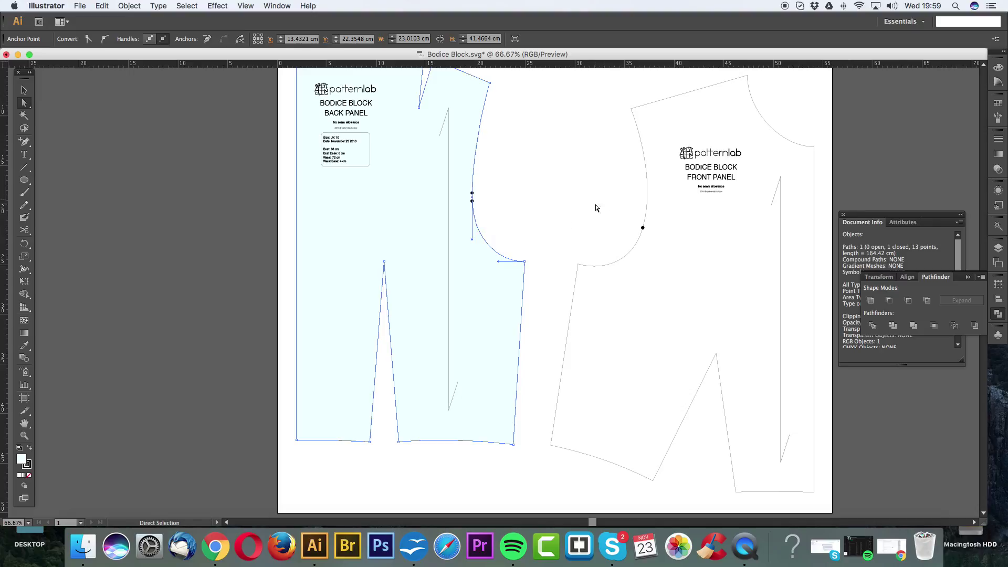
double_click(22, 460)
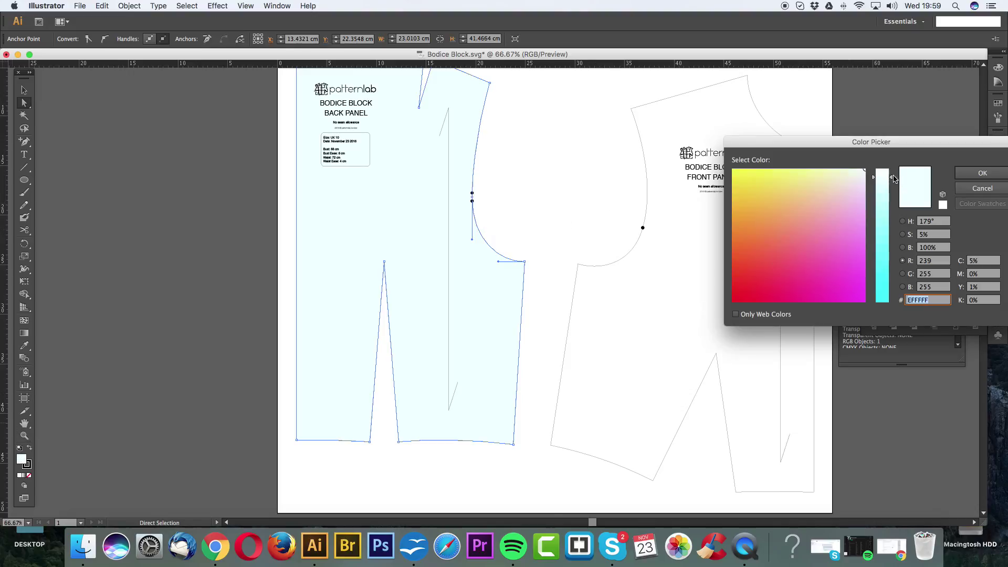
left_click(982, 173)
left_click(602, 278)
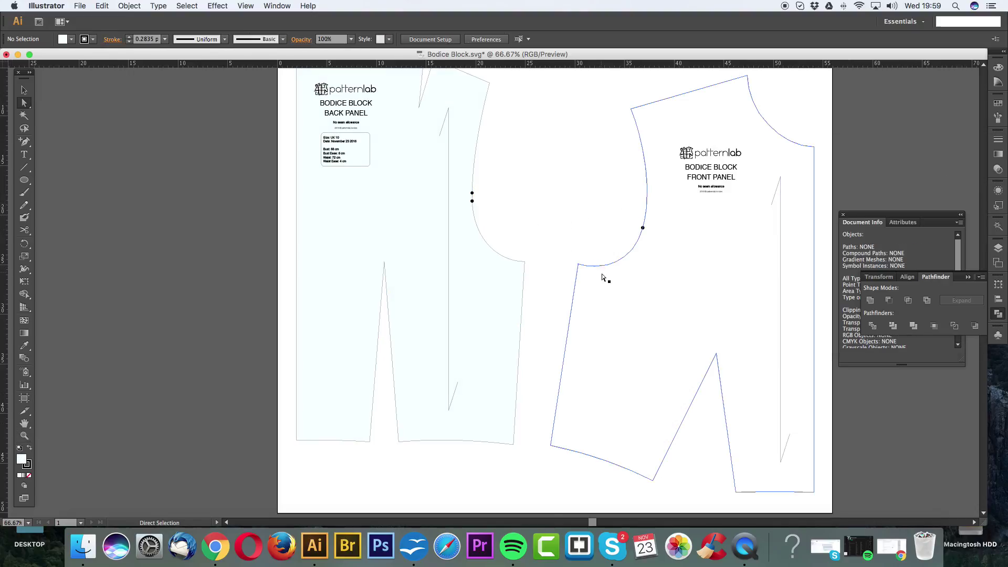
Step: Fill the front panel with pale cyan F6FFFF via the Color Picker
left_click(591, 265)
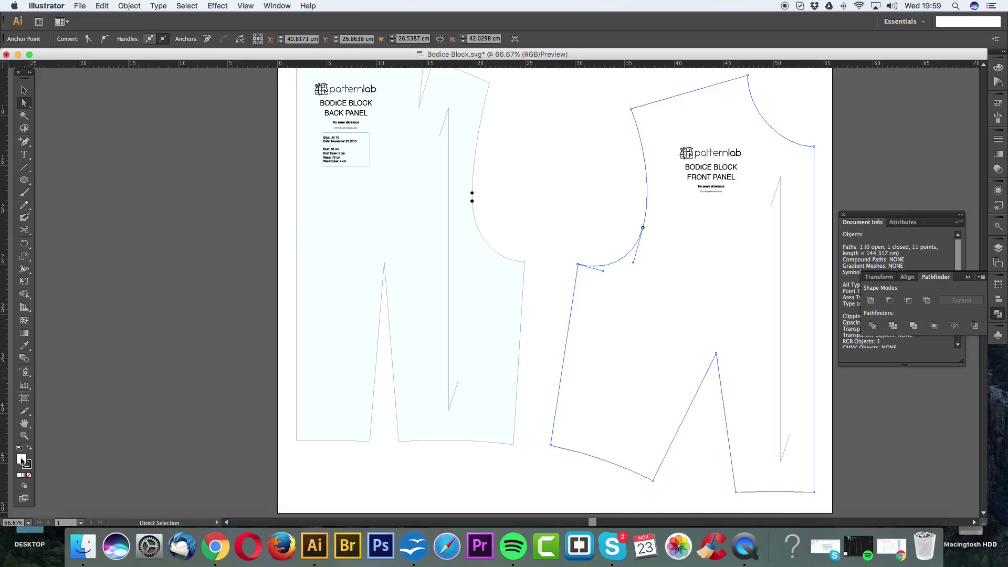
double_click(22, 460)
left_click(882, 177)
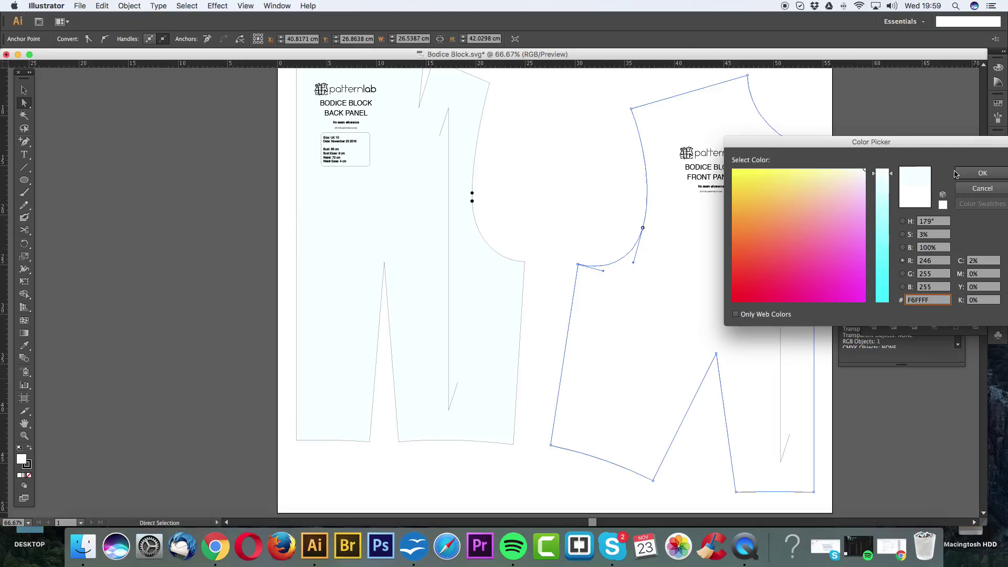
left_click(982, 173)
left_click(560, 175)
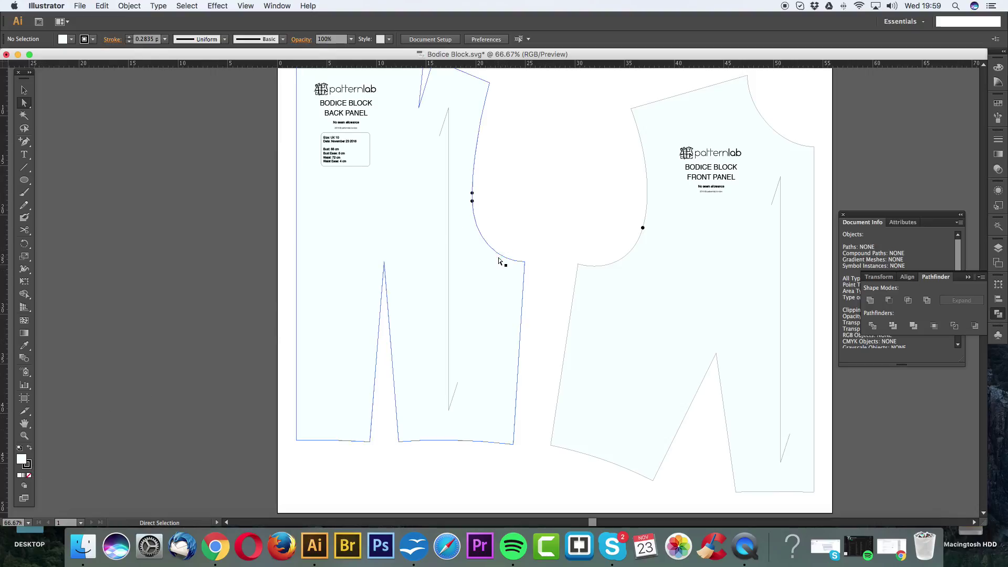
Step: Try a bright red outline on the back bodice panel
left_click(523, 261)
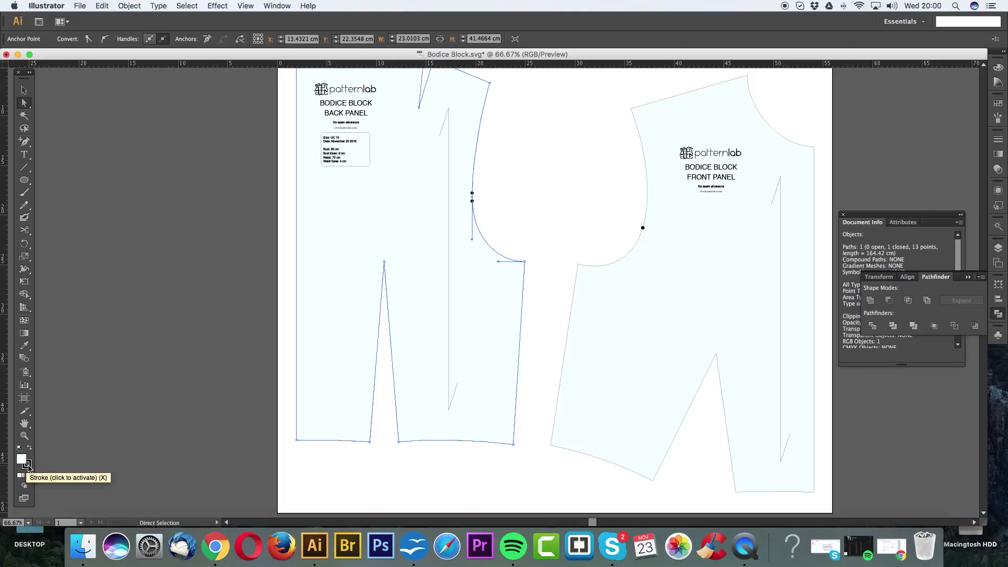
double_click(28, 465)
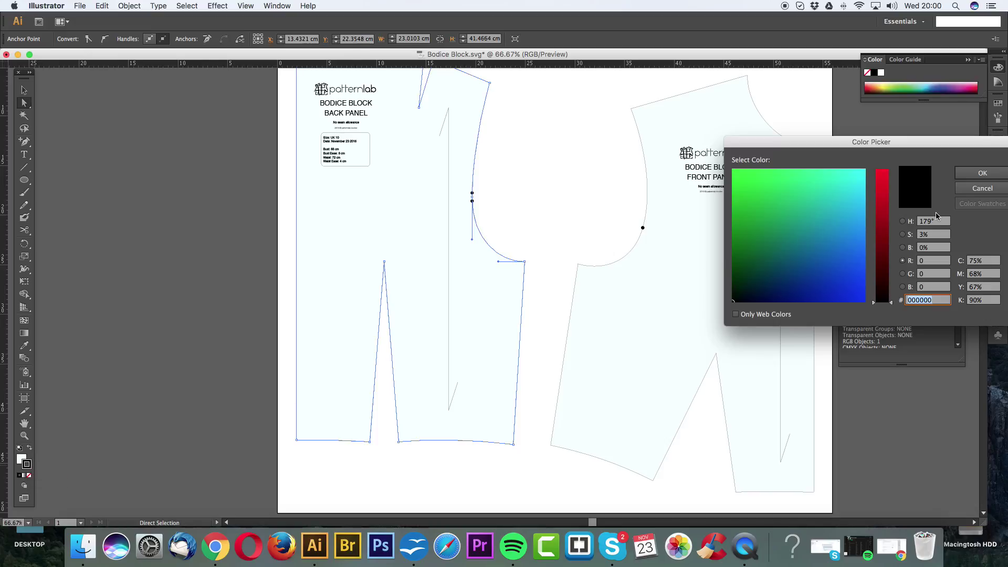
left_click_drag(934, 150, 833, 168)
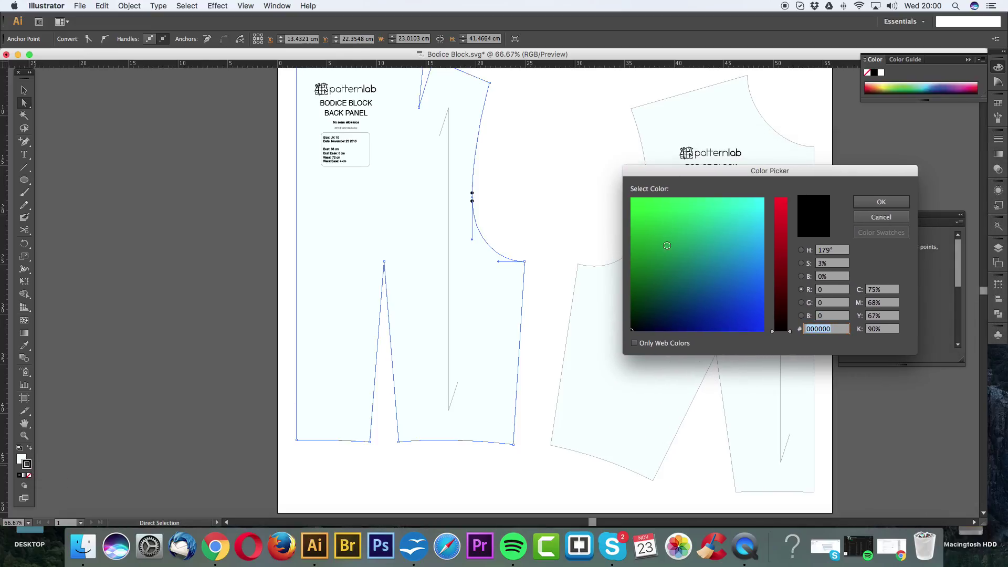
left_click_drag(792, 334, 792, 202)
left_click(881, 203)
left_click(528, 235)
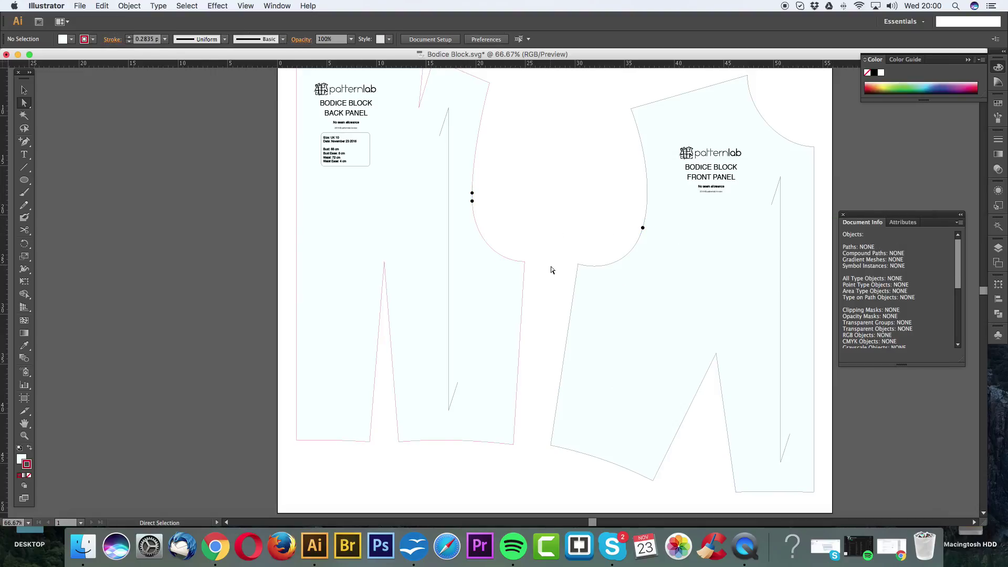
Step: Set the back panel's outline back to black 000000
left_click(524, 265)
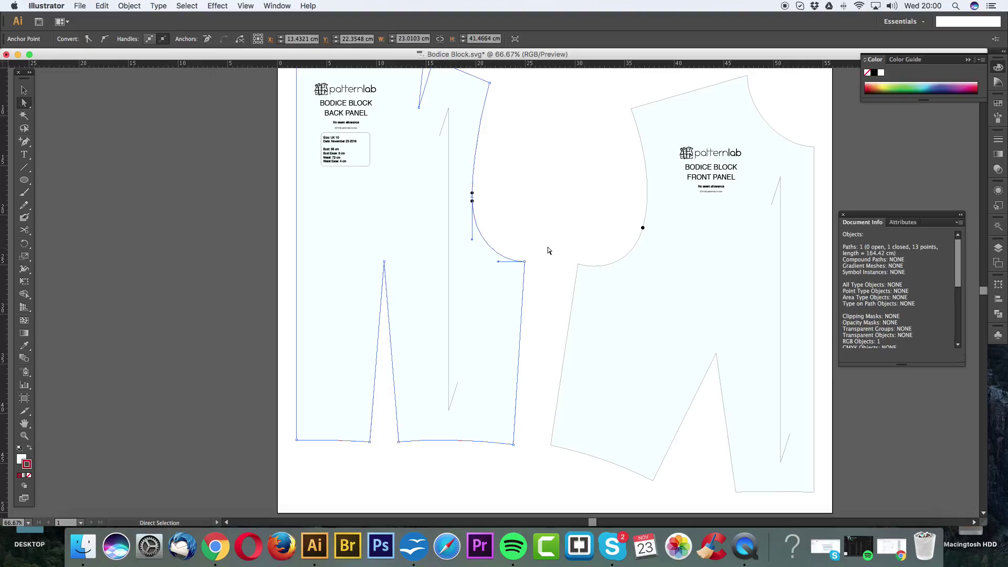
left_click(535, 275)
left_click(525, 266)
double_click(27, 465)
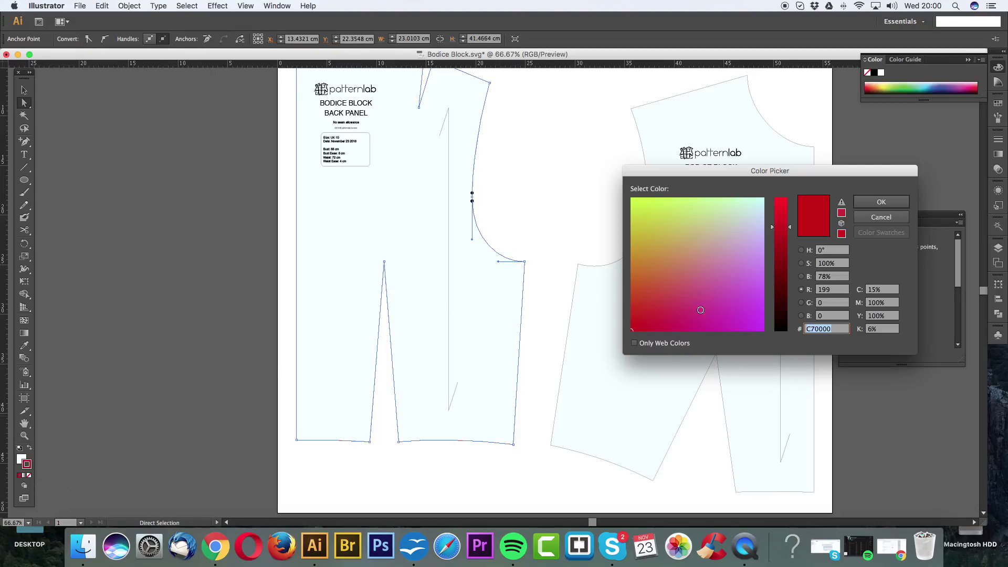
left_click_drag(791, 231, 790, 366)
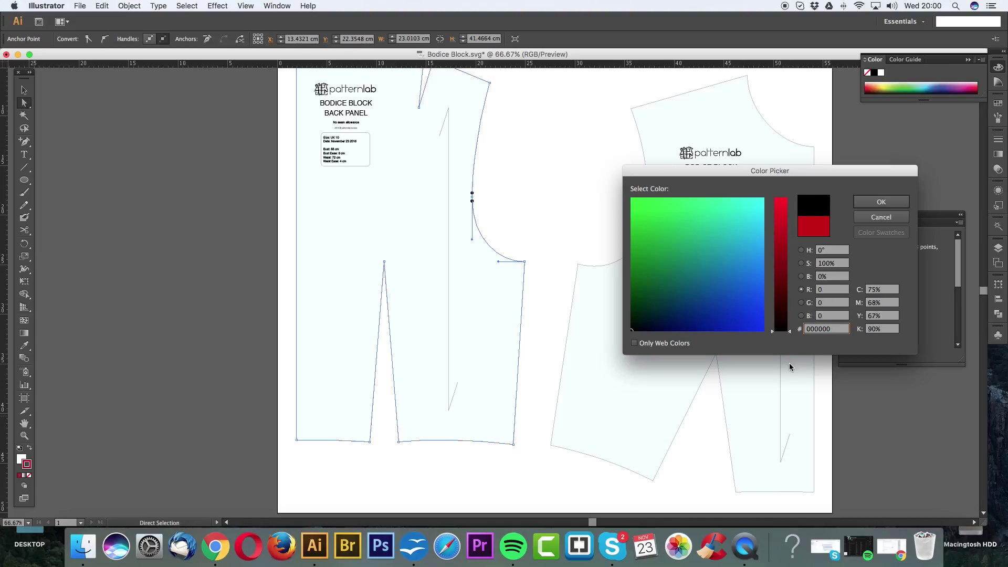
left_click(881, 201)
left_click(538, 225)
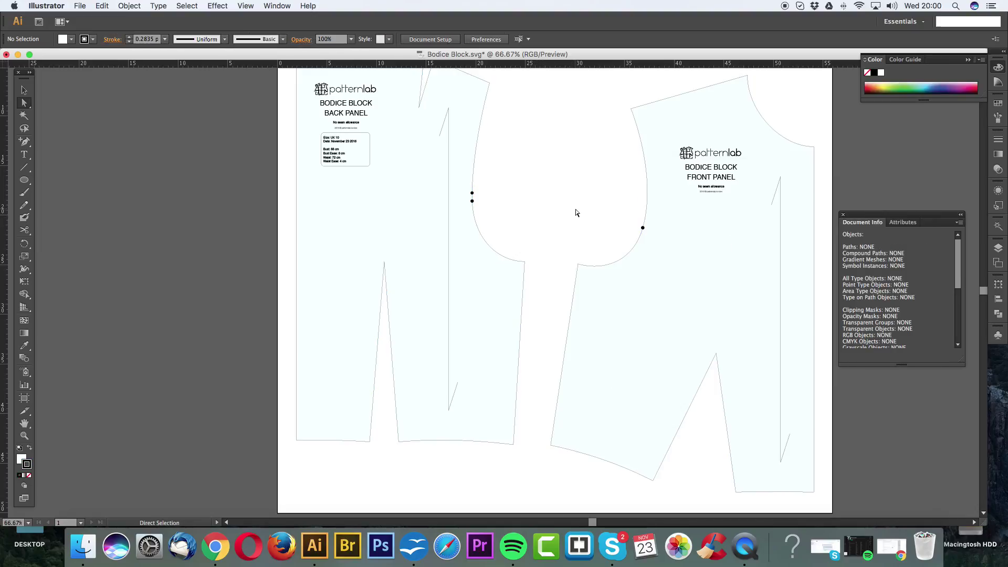
Step: Show the back panel's 0.283 pt Uniform stroke in the Window > Stroke panel
left_click(513, 269)
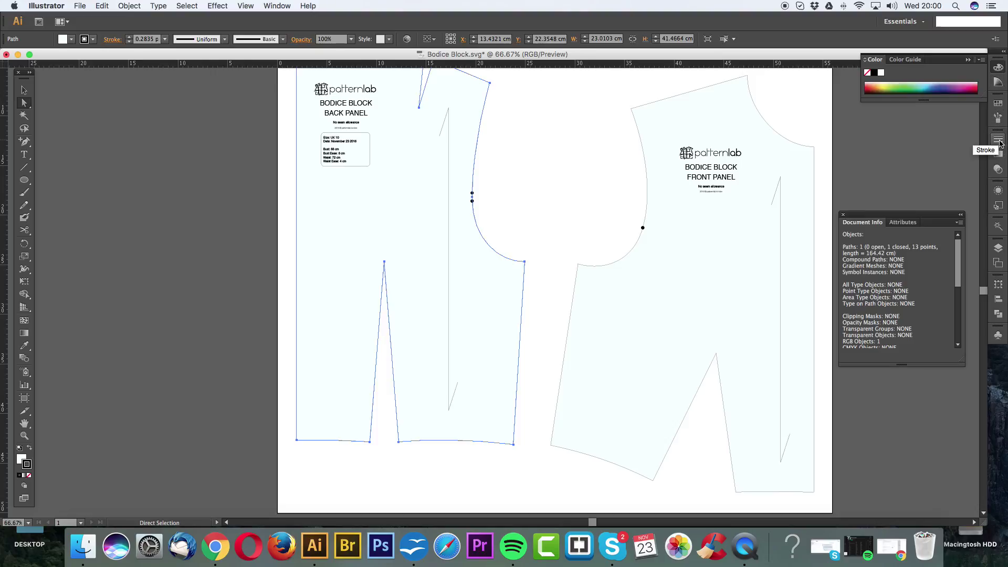
left_click(278, 6)
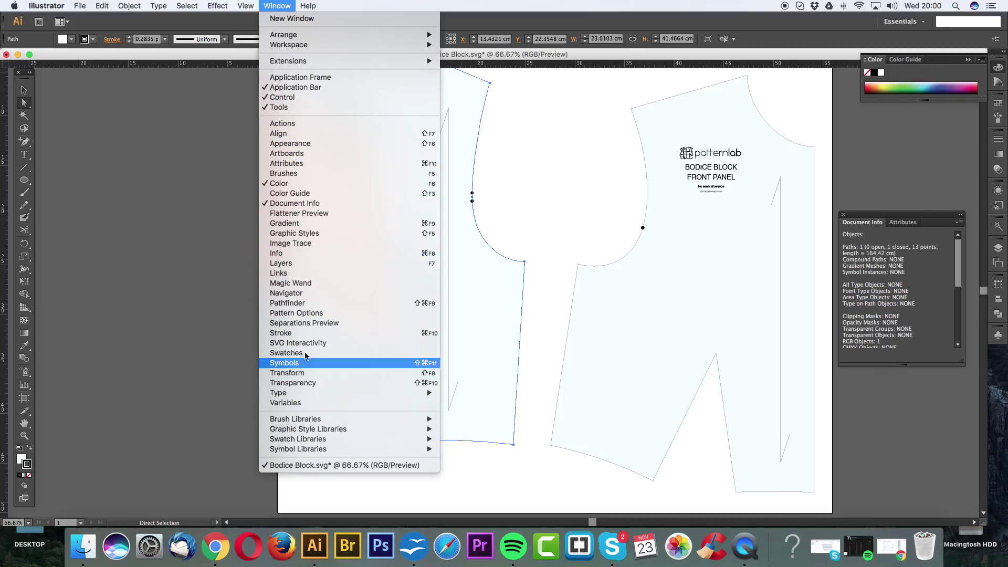
left_click(282, 332)
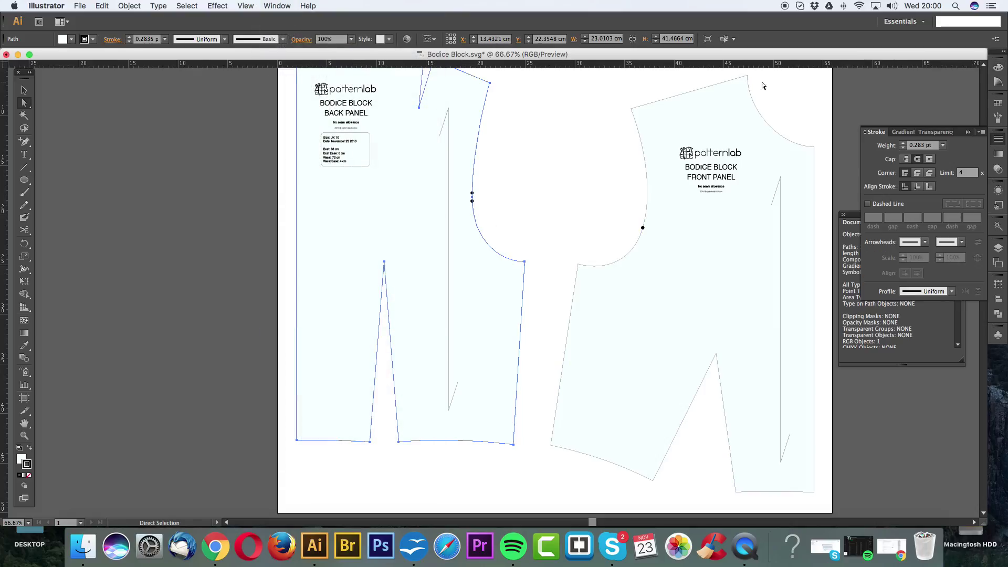
key("super+shift+a")
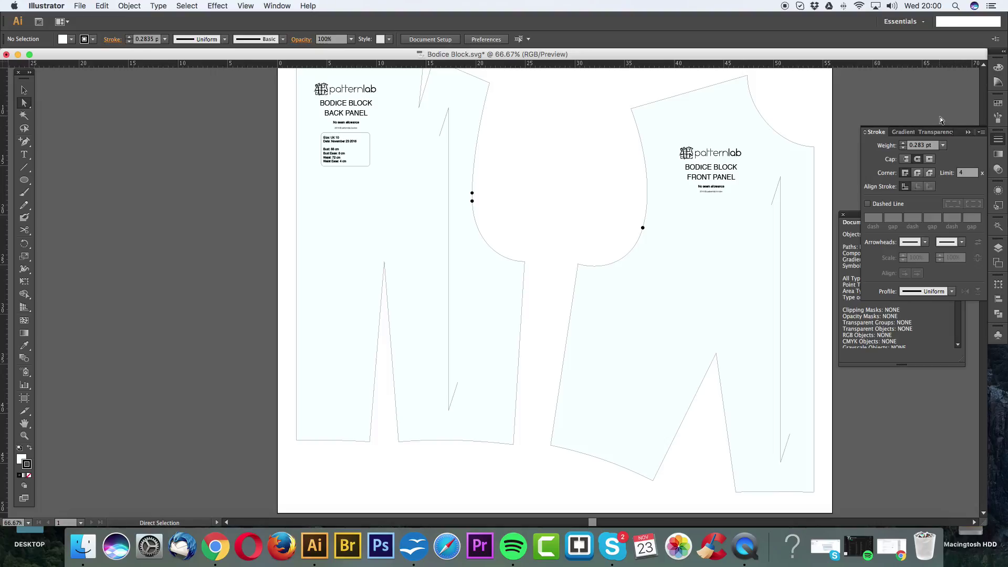
left_click(968, 132)
left_click(997, 140)
left_click(502, 276)
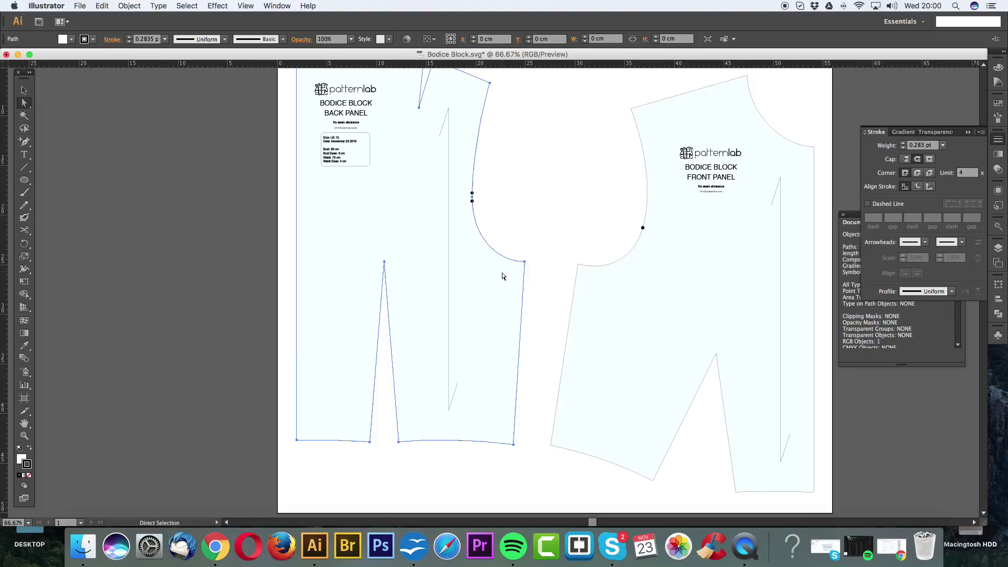
double_click(923, 147)
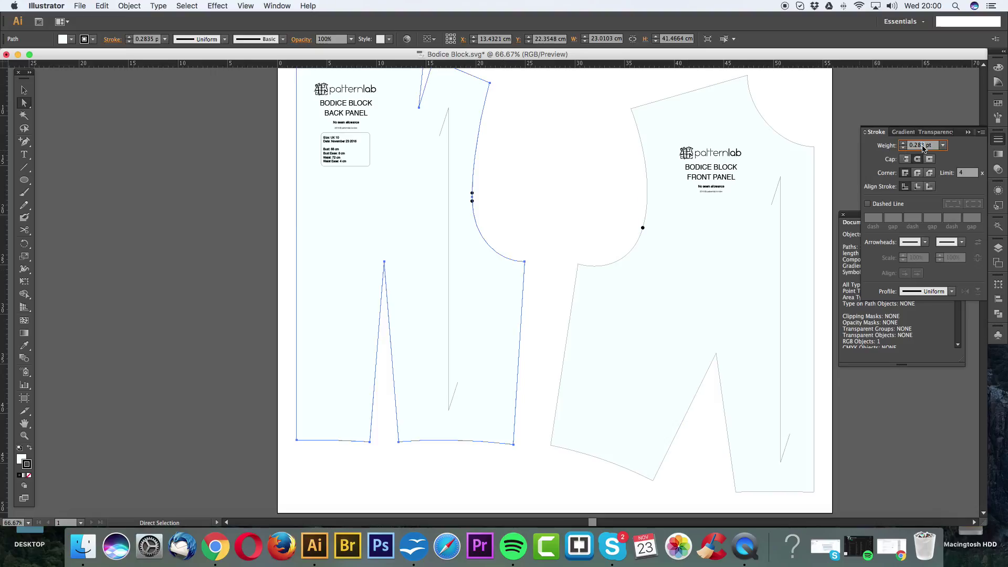
type("3")
left_click(544, 207)
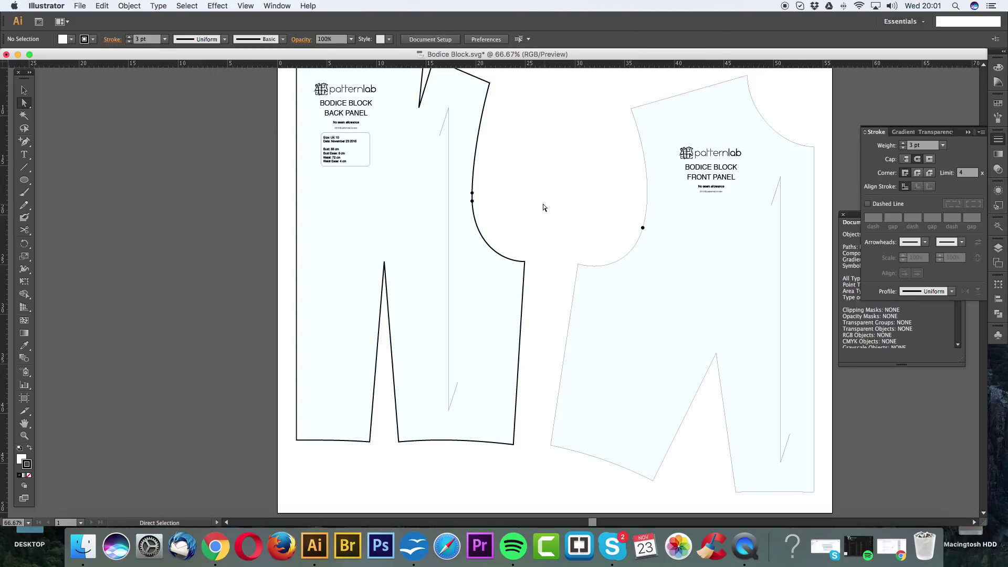
left_click(593, 270)
left_click(933, 148)
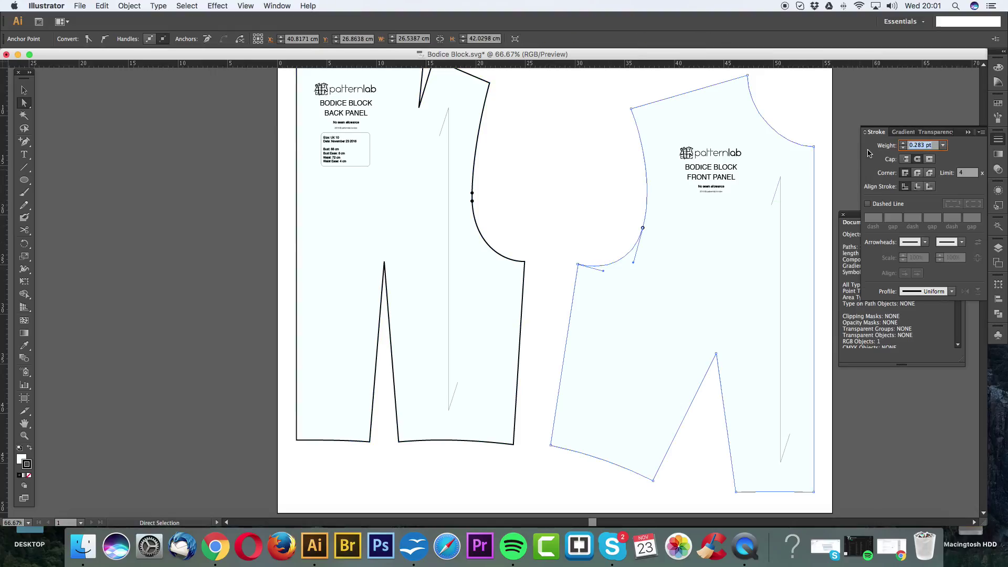
type("1")
key("Return")
left_click(568, 178)
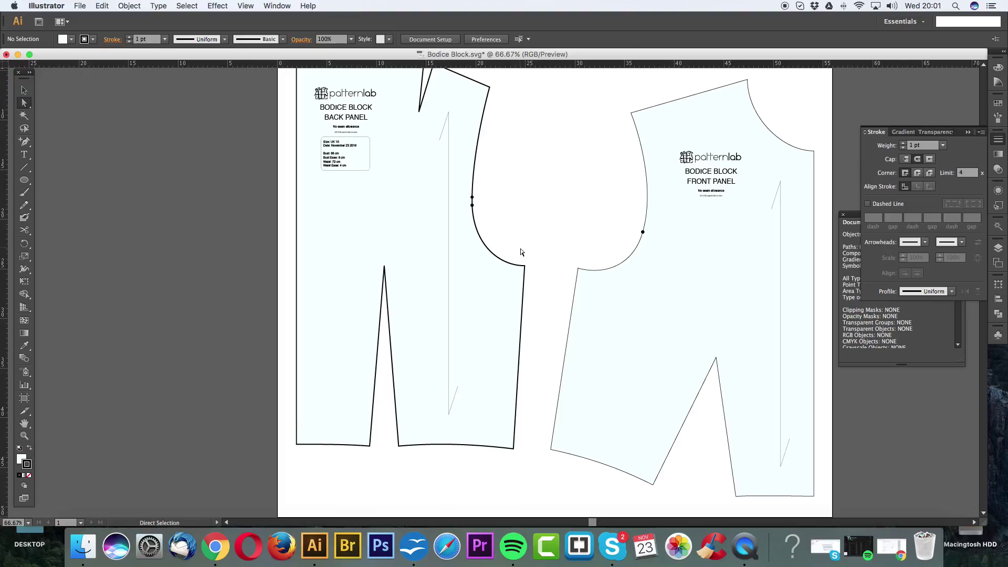
scroll(520, 251, "up", 3)
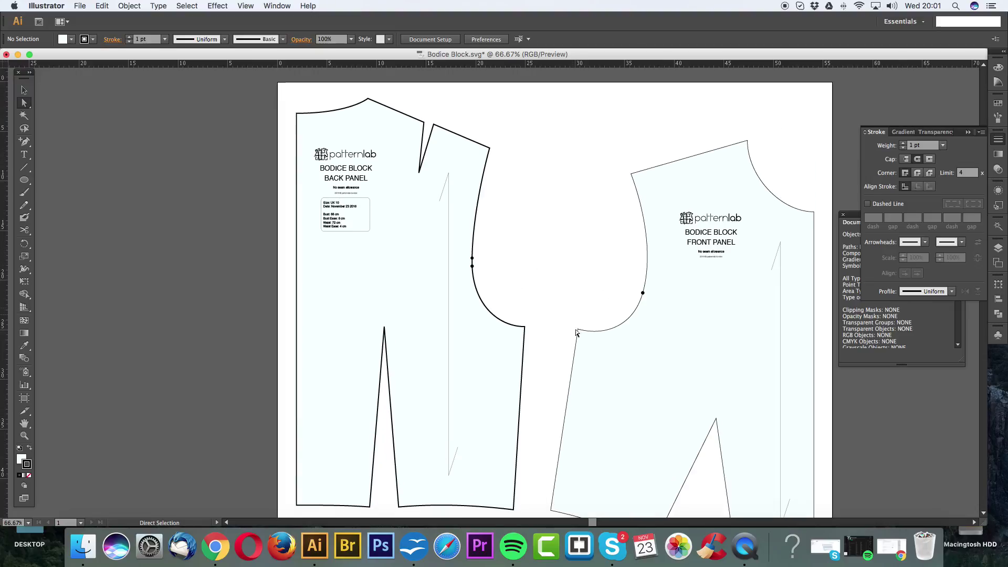
left_click(612, 332)
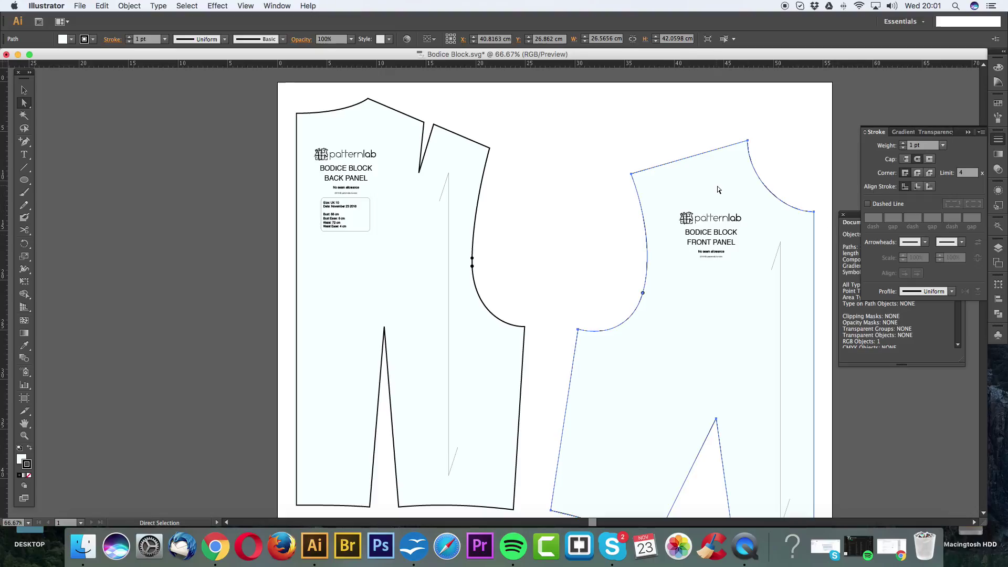
left_click(520, 261)
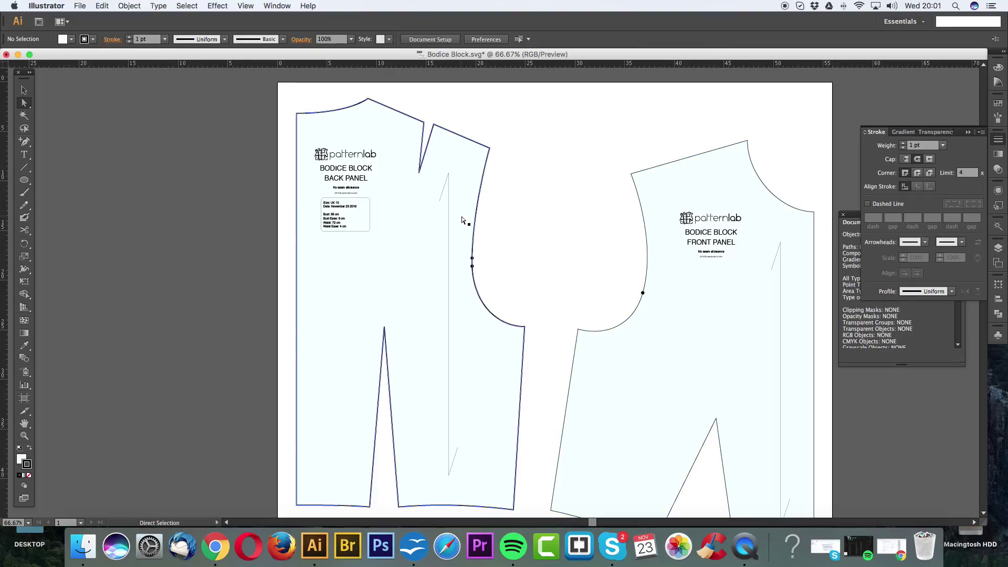
left_click(462, 219)
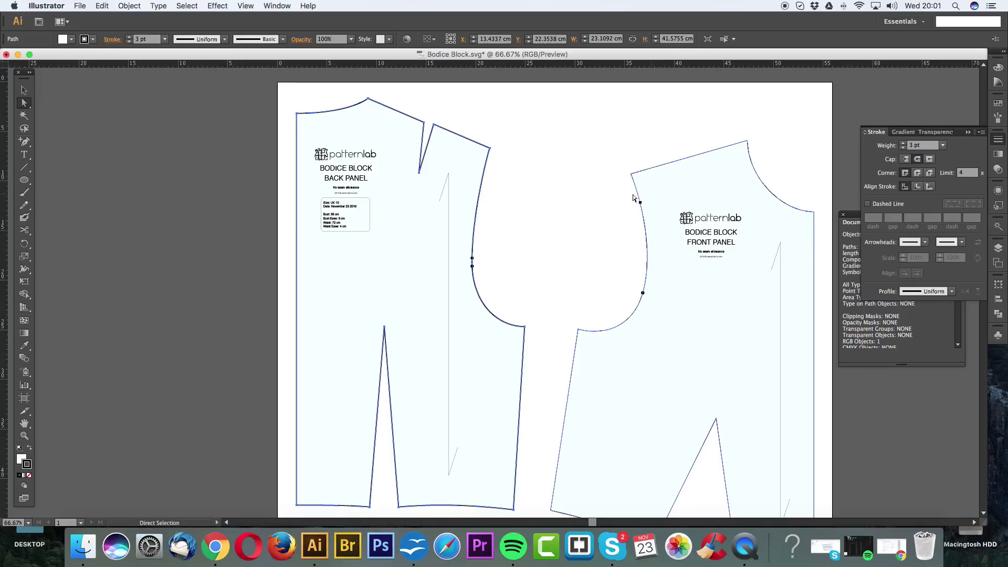
left_click(674, 188)
left_click(469, 175)
left_click(511, 172)
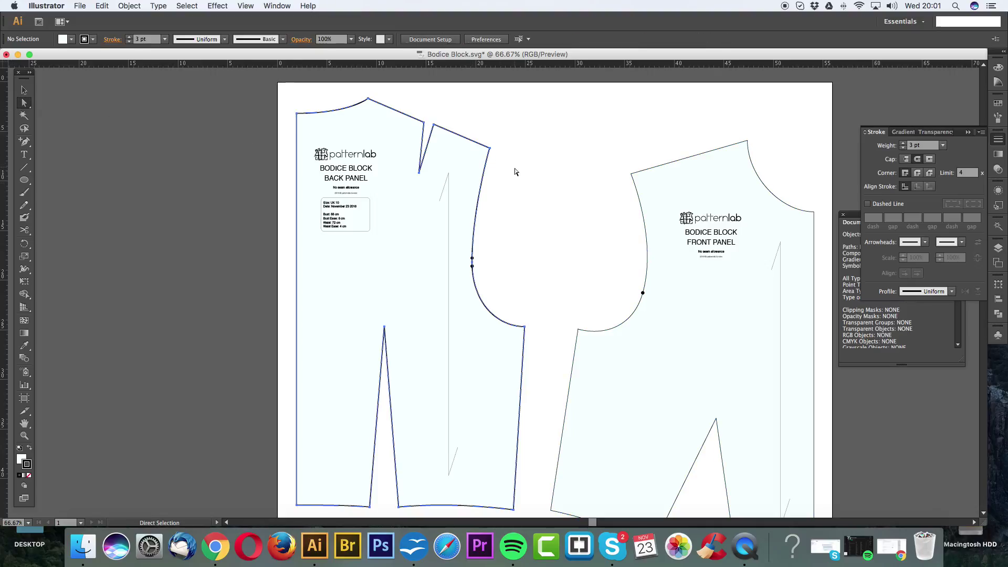
left_click(478, 169)
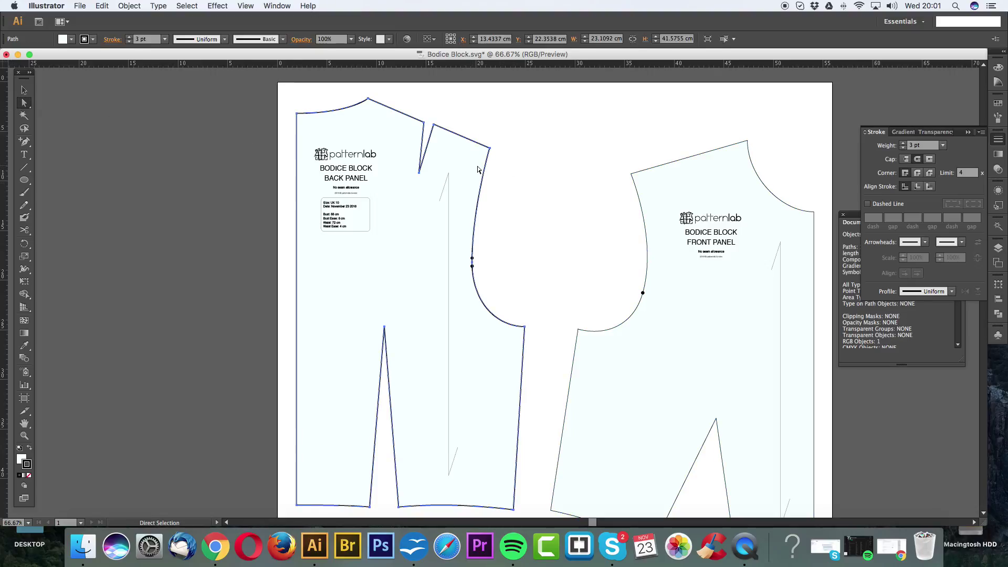
Step: Eyedrop the front panel's 1 pt stroke onto the back panel, then deselect
left_click(25, 346)
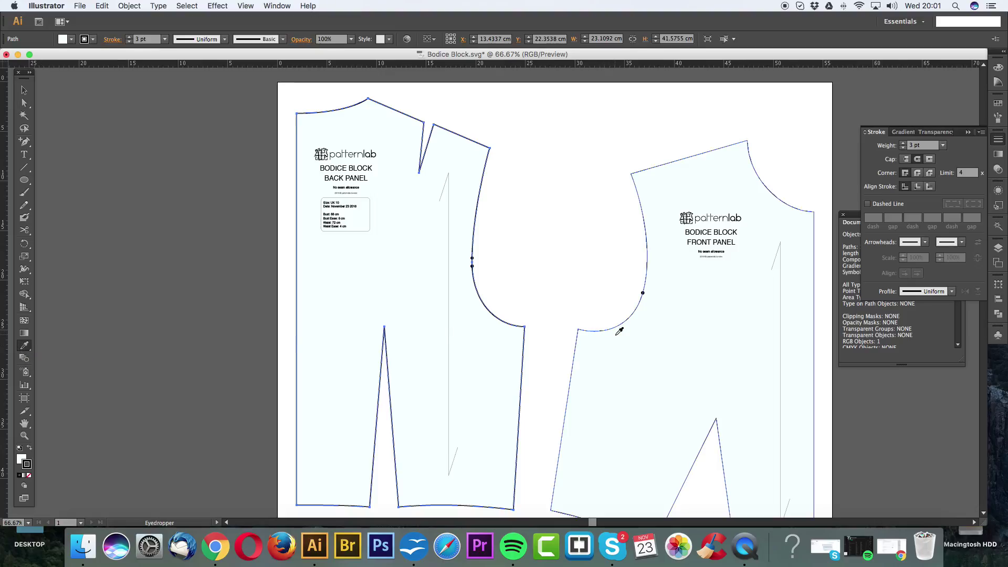
scroll(620, 331, "down", 3)
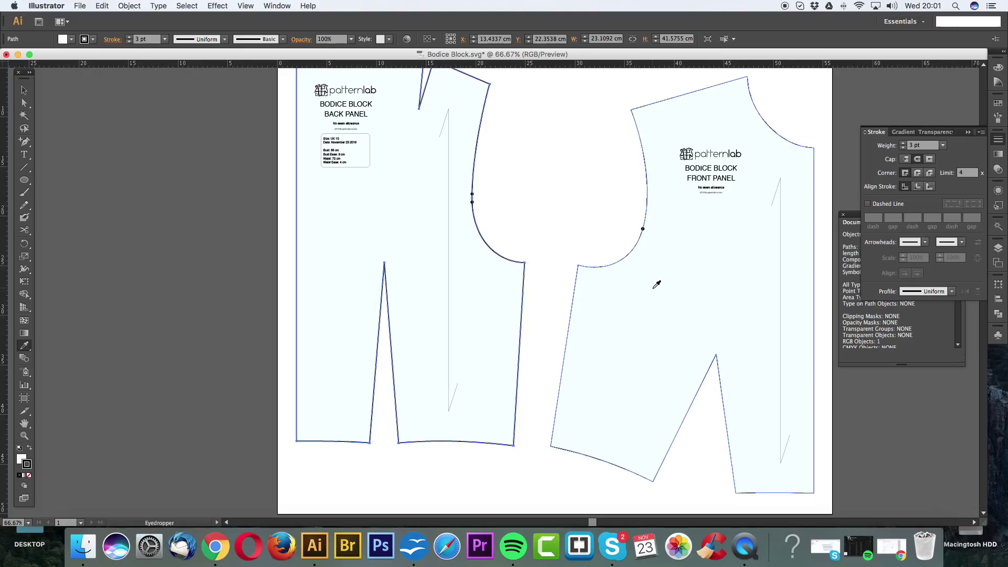
left_click(648, 249)
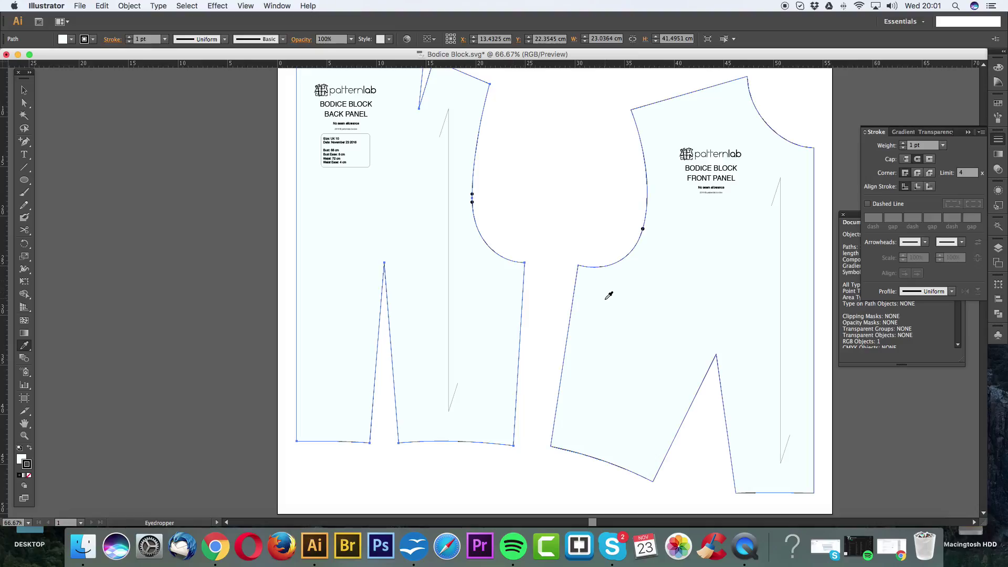
left_click(25, 103)
left_click(547, 210)
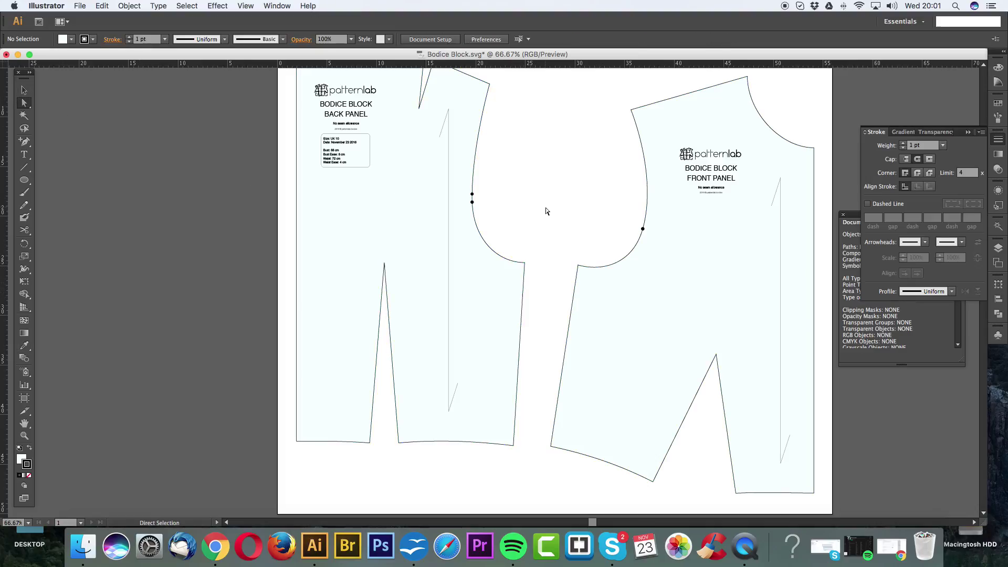
left_click(24, 179)
Step: Draw a circle between the two panels and fill it pink F6A89F
left_click_drag(518, 159, 589, 230)
key("v")
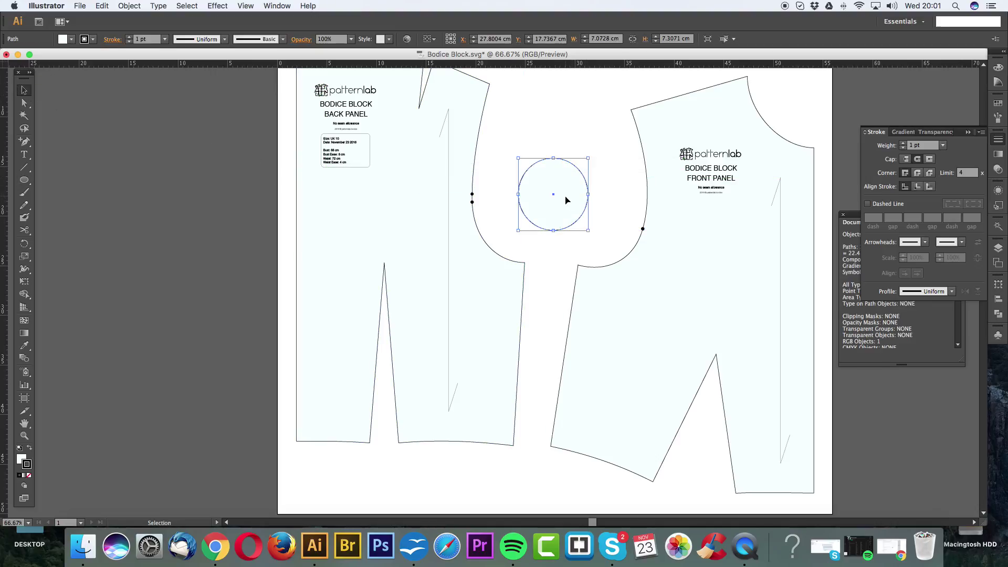
double_click(21, 460)
left_click(714, 242)
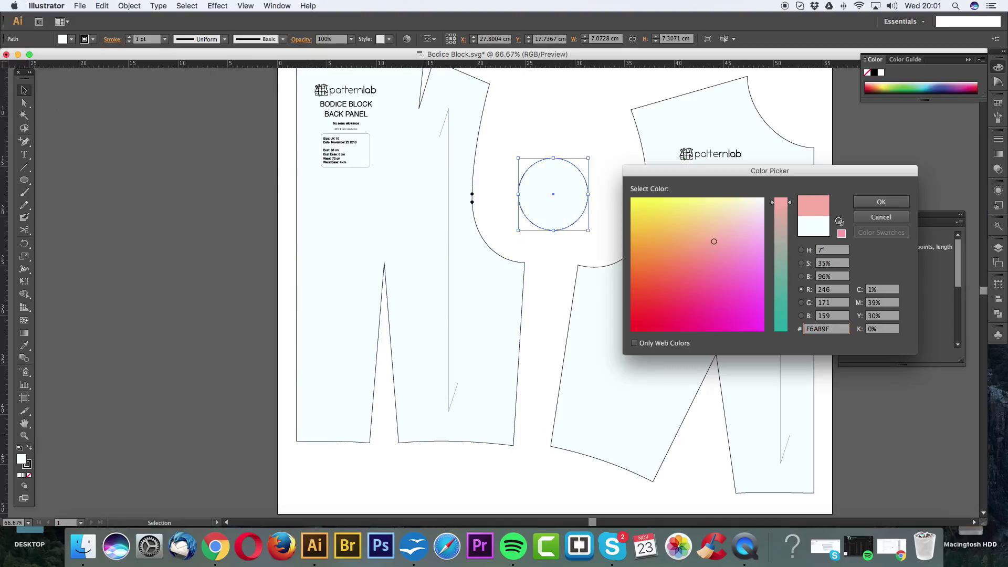
left_click(882, 197)
Step: Thicken the circle's black outline to 10 pt
left_click(998, 139)
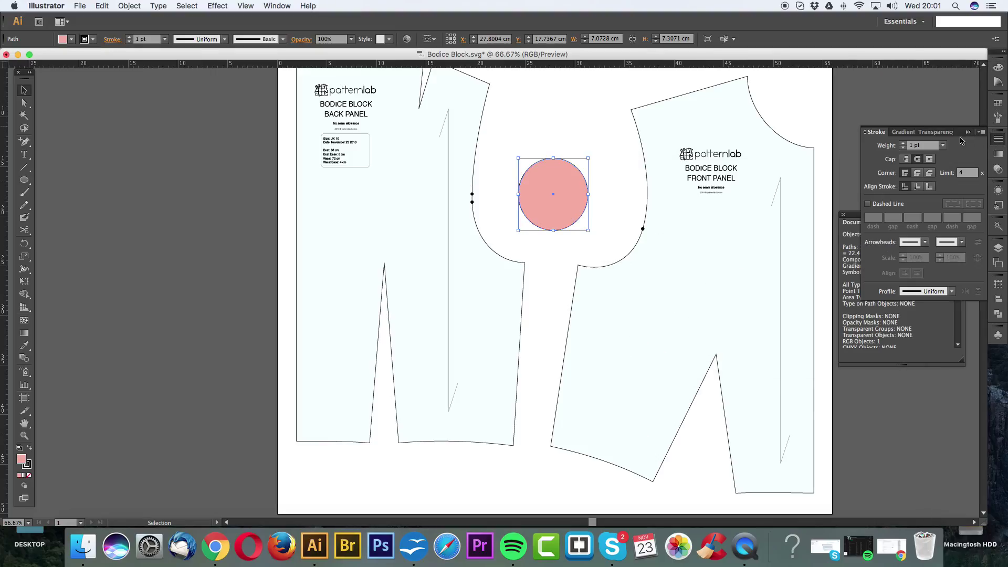
left_click(904, 143)
left_click(904, 144)
left_click(904, 143)
left_click(904, 144)
left_click(904, 143)
left_click(903, 143)
left_click(903, 143)
left_click(904, 143)
left_click(904, 143)
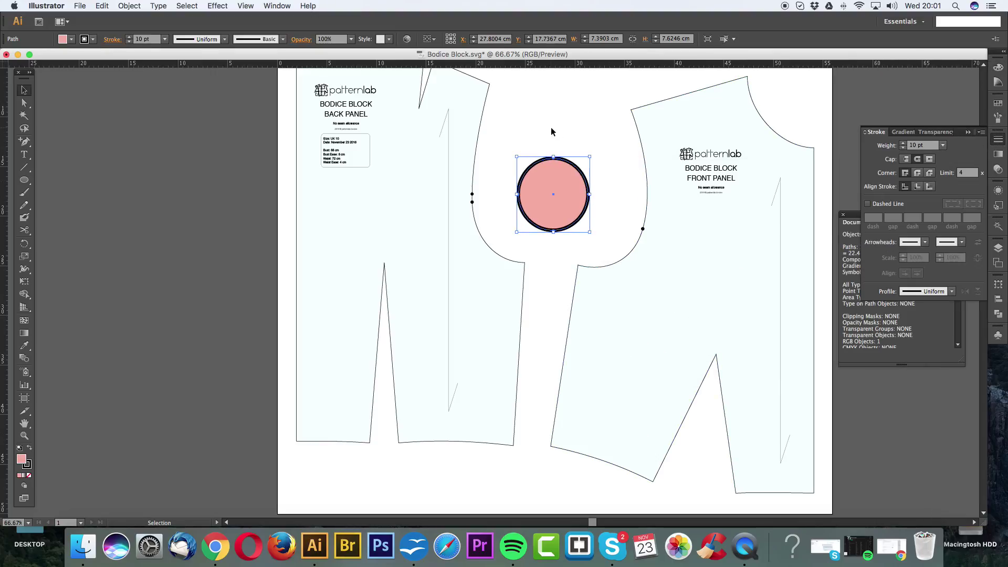
left_click(552, 131)
Step: Select the front panel path with Direct Selection
left_click(24, 103)
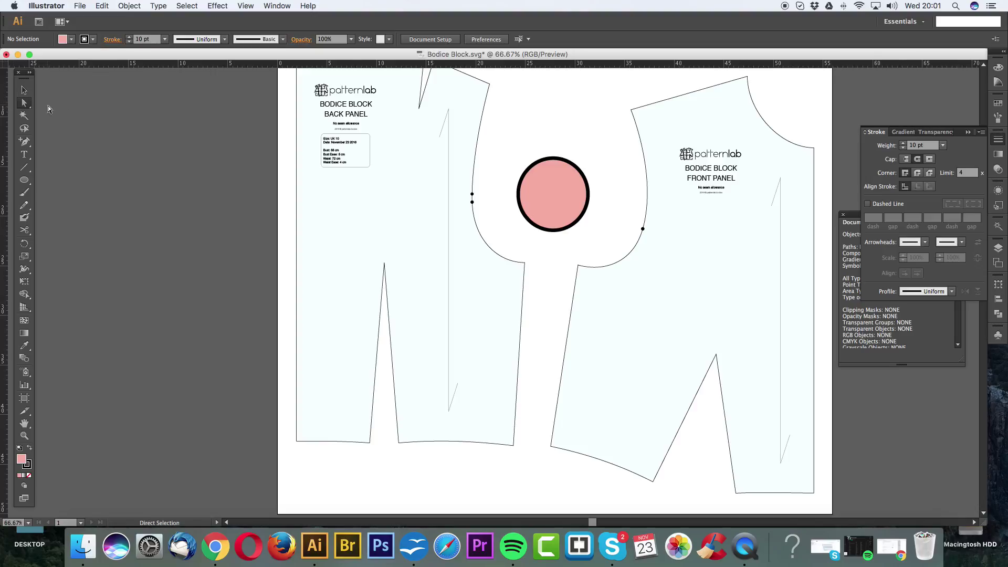
scroll(542, 136, "up", 2)
left_click(676, 161)
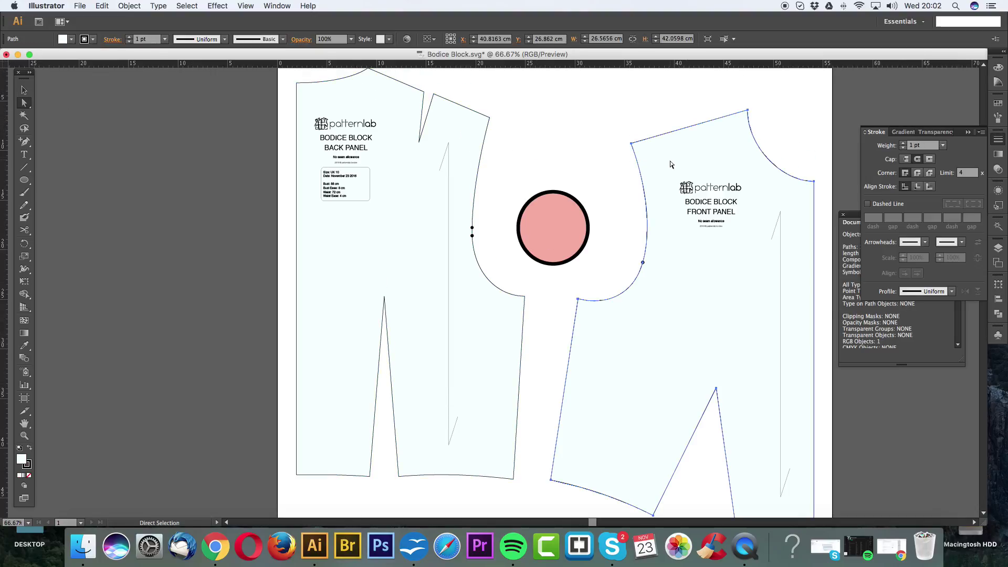
Step: Eyedrop the circle's pink fill and 10 pt outline onto the front and back panels
key("i")
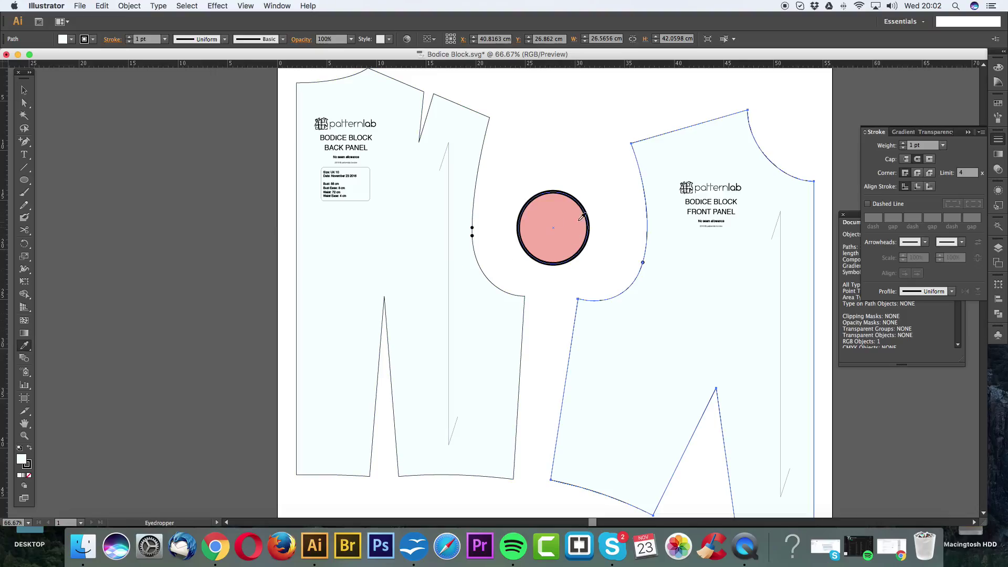
left_click(582, 216)
key("a")
left_click(435, 253)
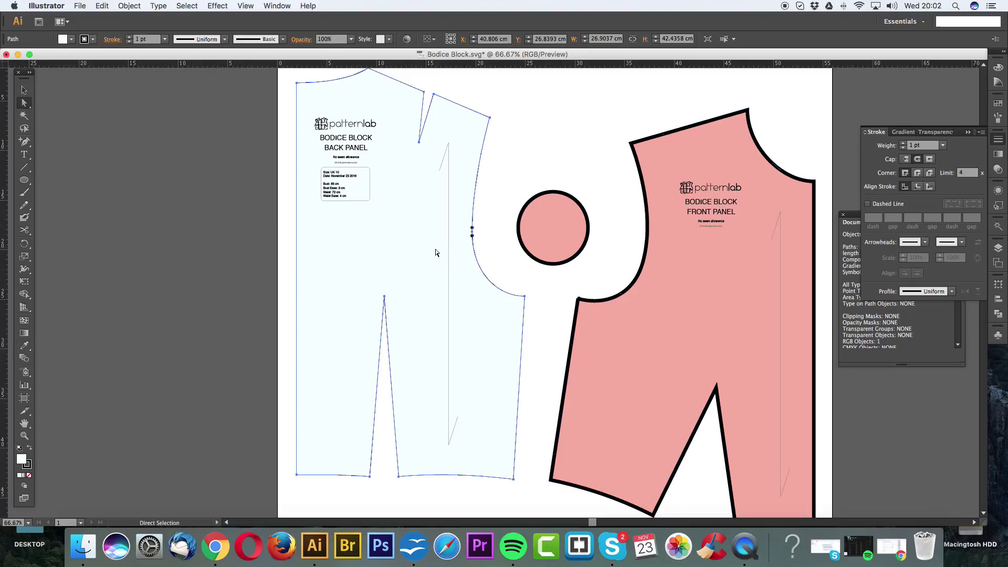
key("i")
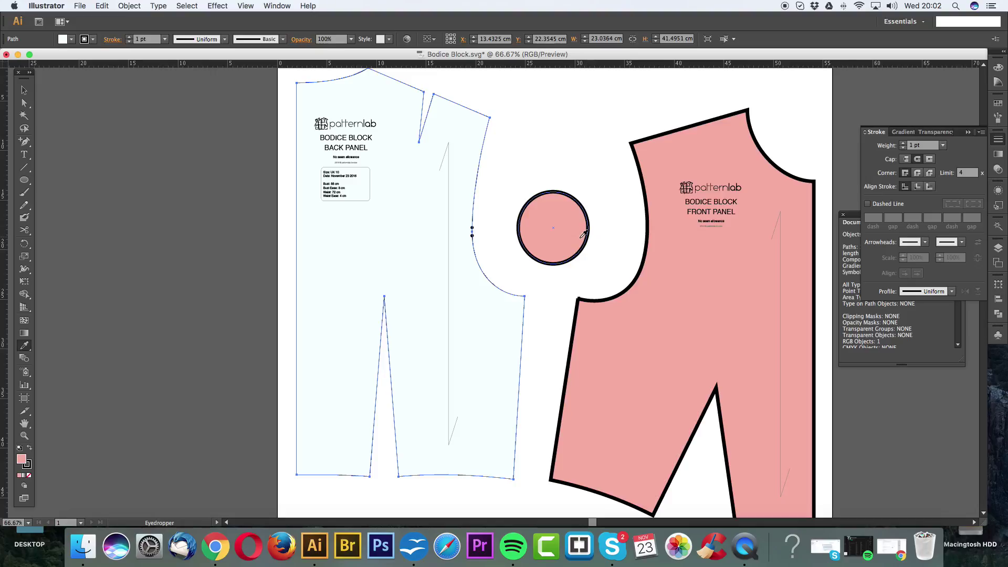
left_click(584, 233)
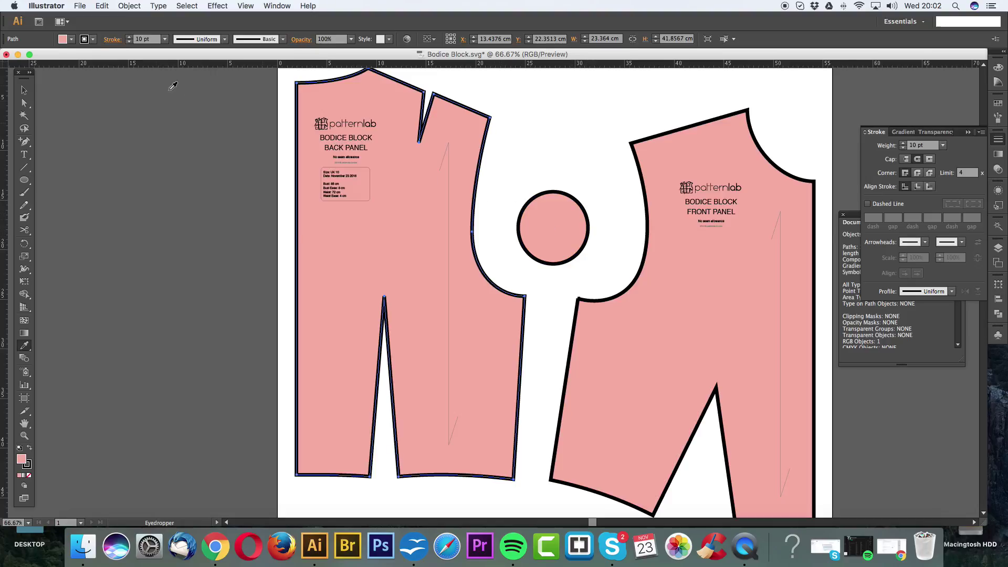
left_click(25, 104)
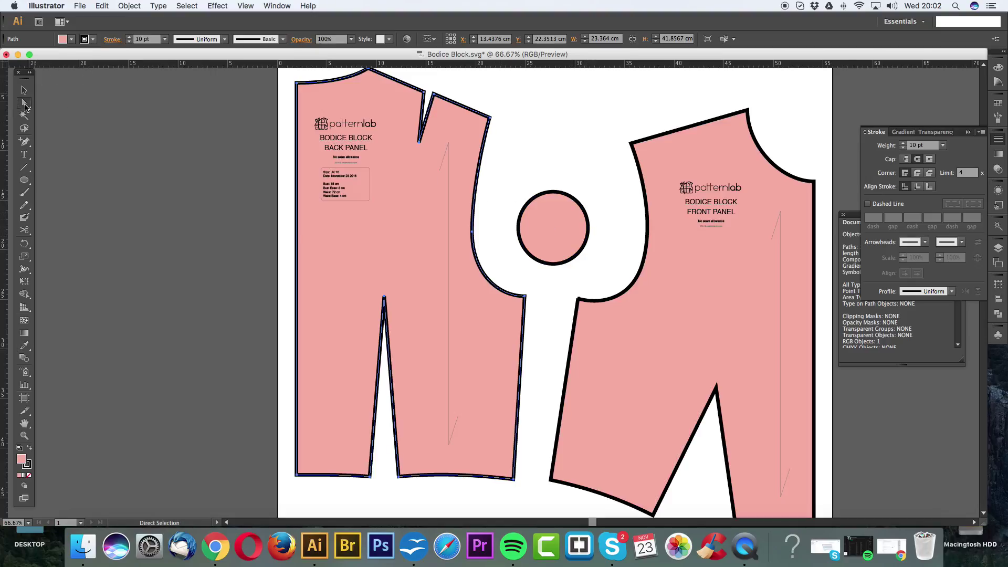
left_click(612, 147)
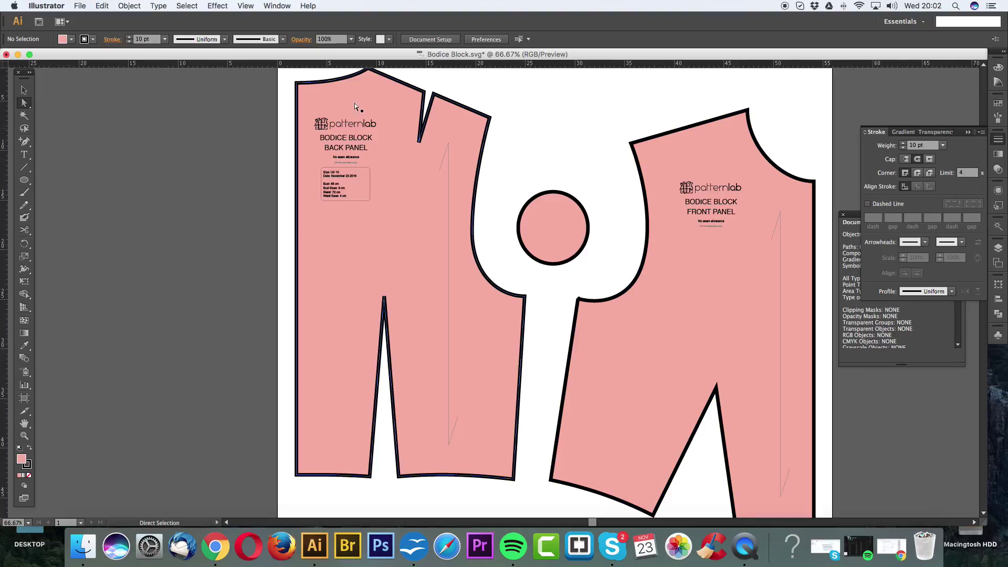
Step: Undo the panels' pink styling and the circle's outline thickening
left_click(104, 7)
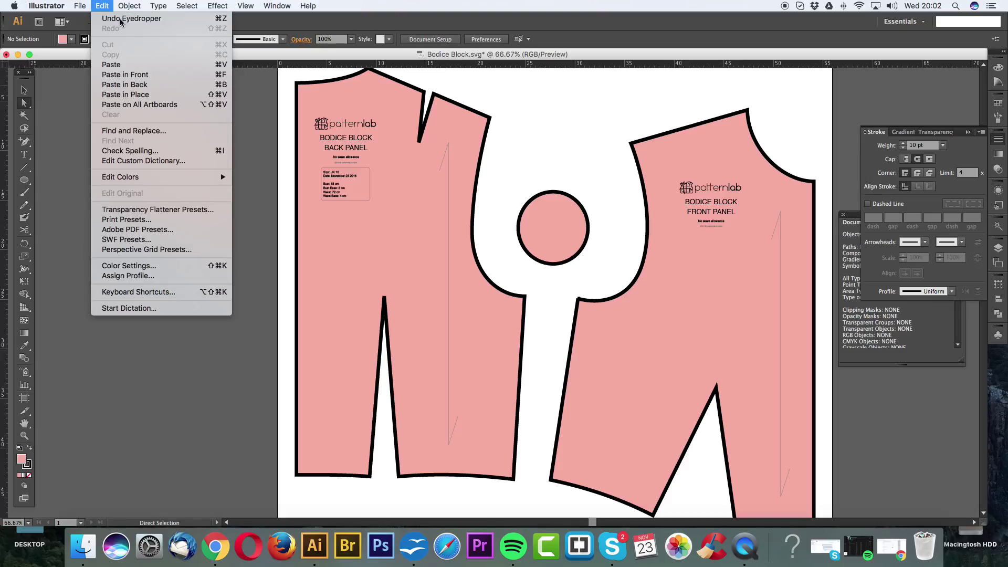
left_click(120, 22)
left_click(102, 6)
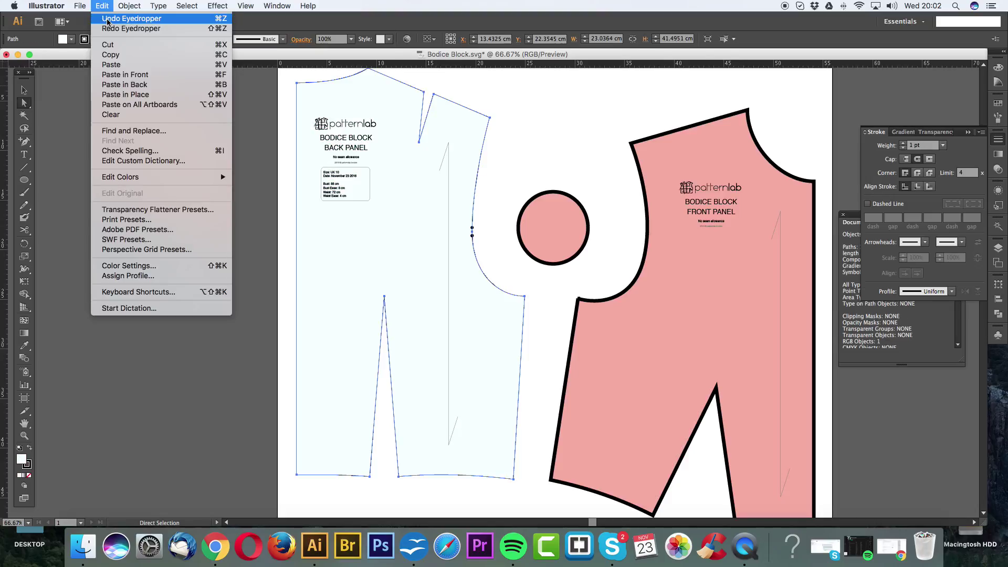
left_click(107, 20)
left_click(103, 7)
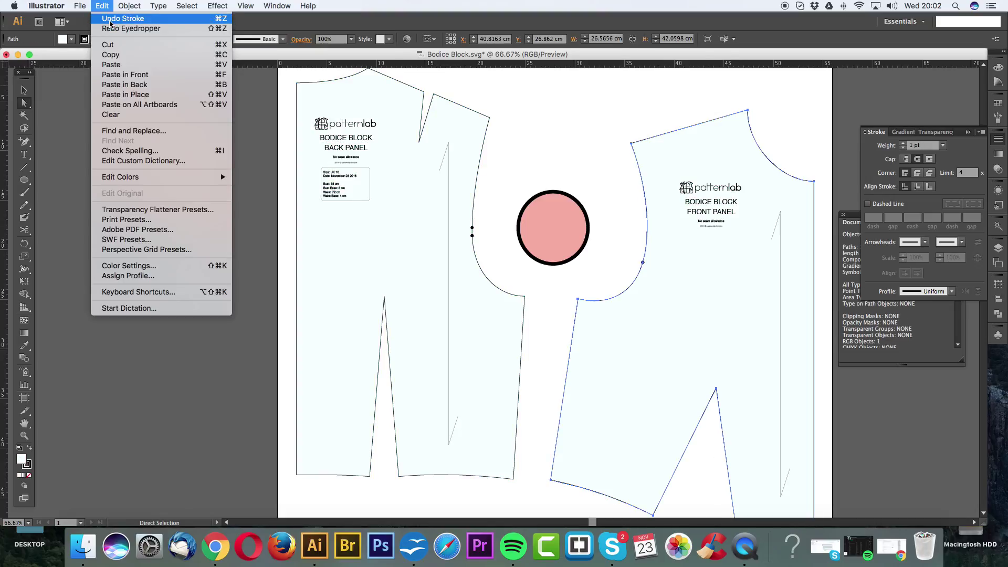
left_click(110, 20)
left_click(513, 135)
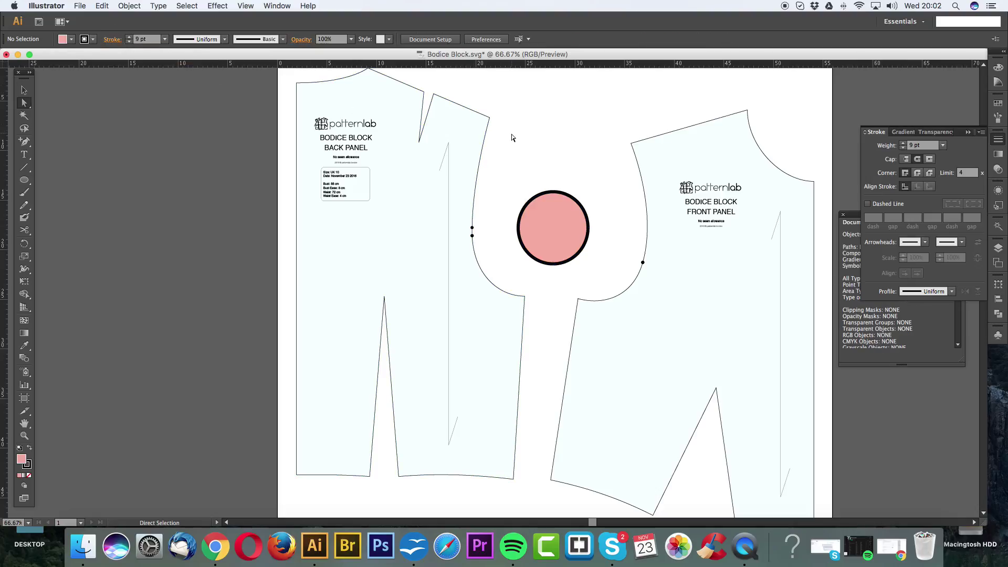
key("super+z")
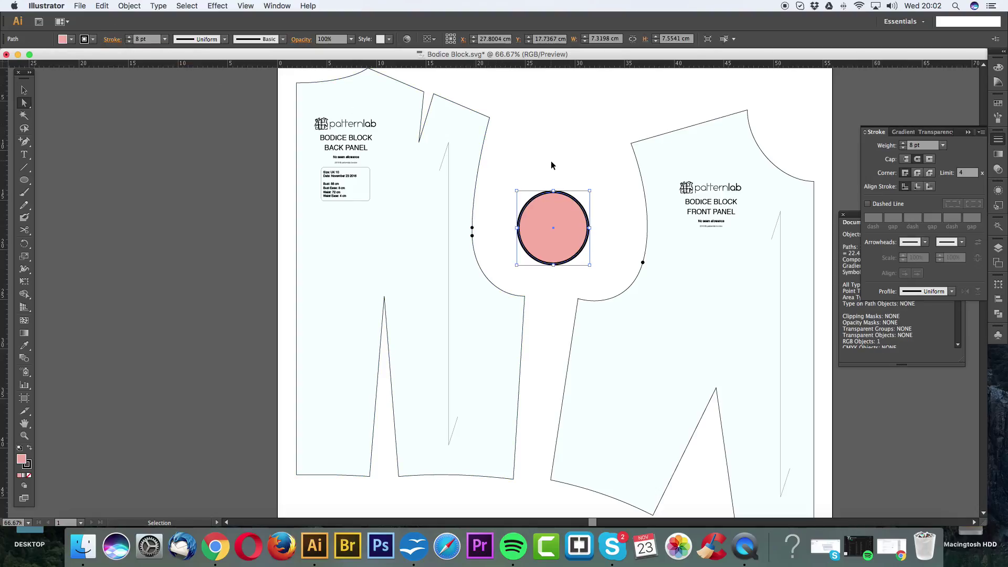
key("super+z")
key("super+z")
key("super+z")
key("super+z")
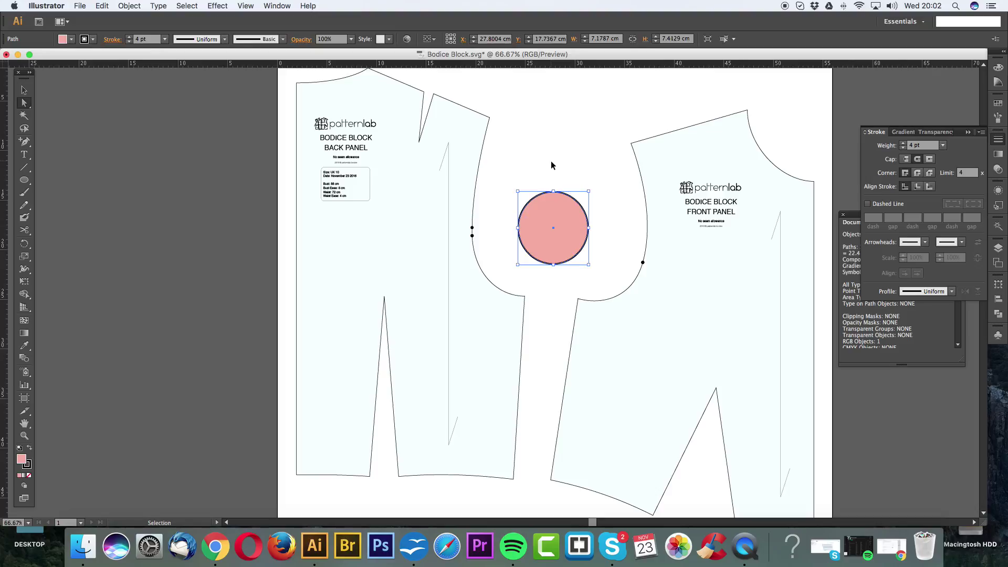
key("super+z")
key("super+z")
key("super+z")
key("super+z")
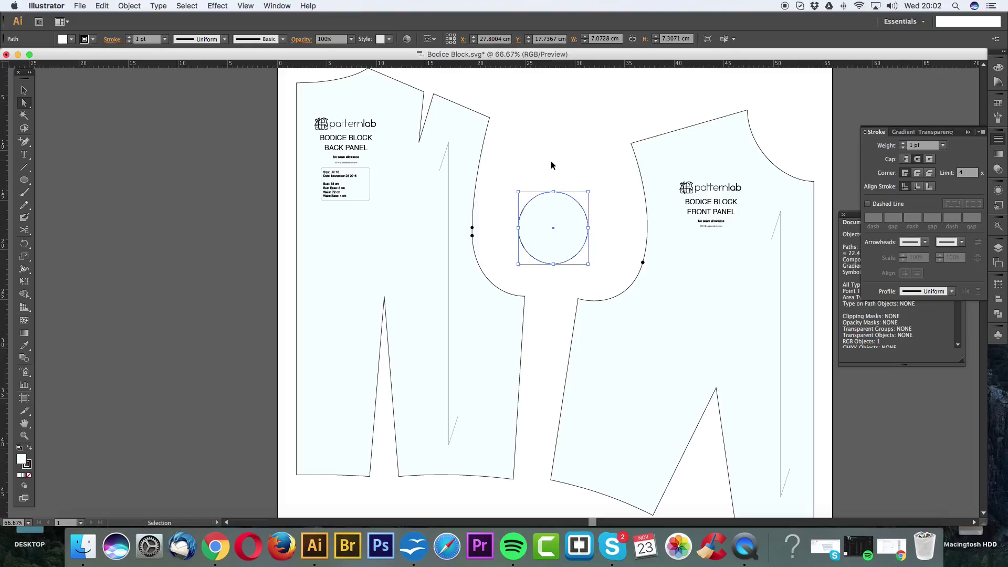
Step: Restore pale panels with the circle at a 4 pt outline, then select the circle
key("a")
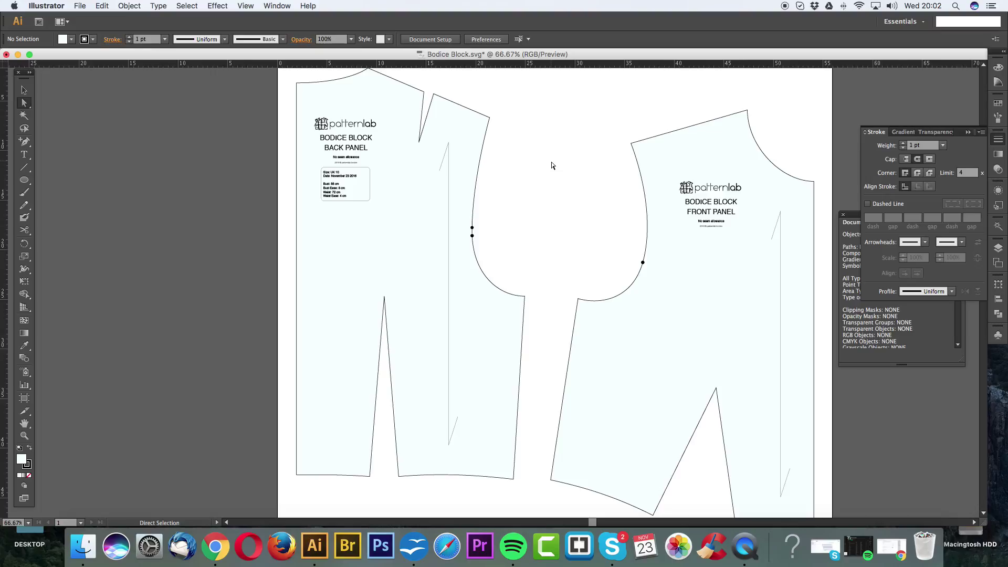
key("super+shift+z")
key("super+shift+z")
key("super+shift+z")
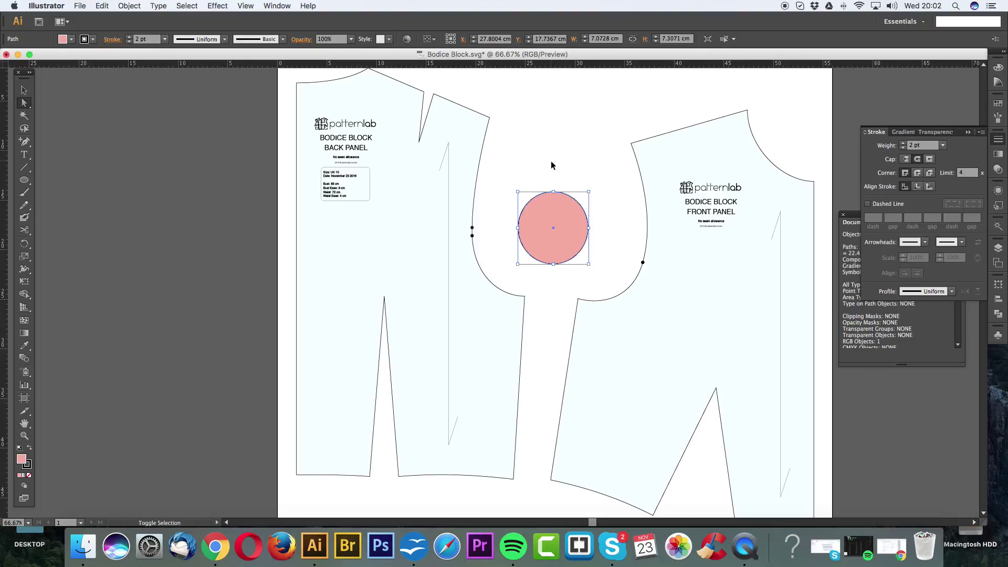
key("super+shift+z")
key("super+shift+z")
key("super+shift+z")
key("super+shift+z")
key("super+shift+z")
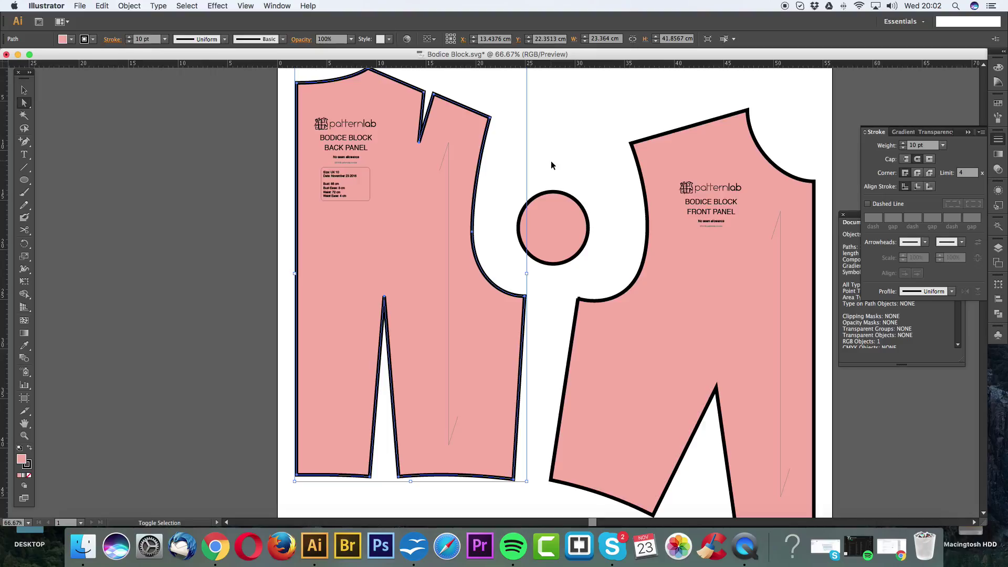
key("super+z")
key("super+z")
key("super+z")
key("super+z")
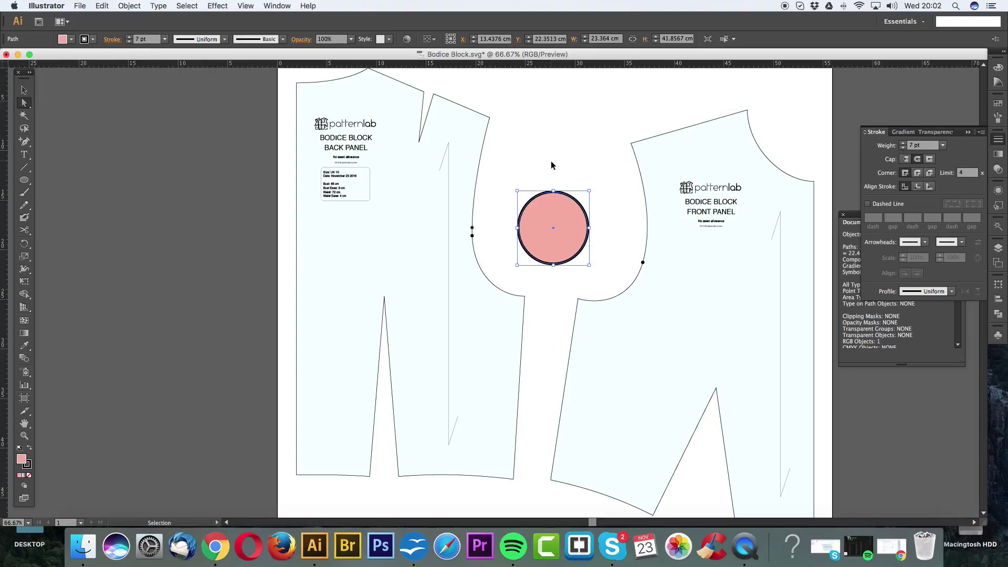
key("super+z")
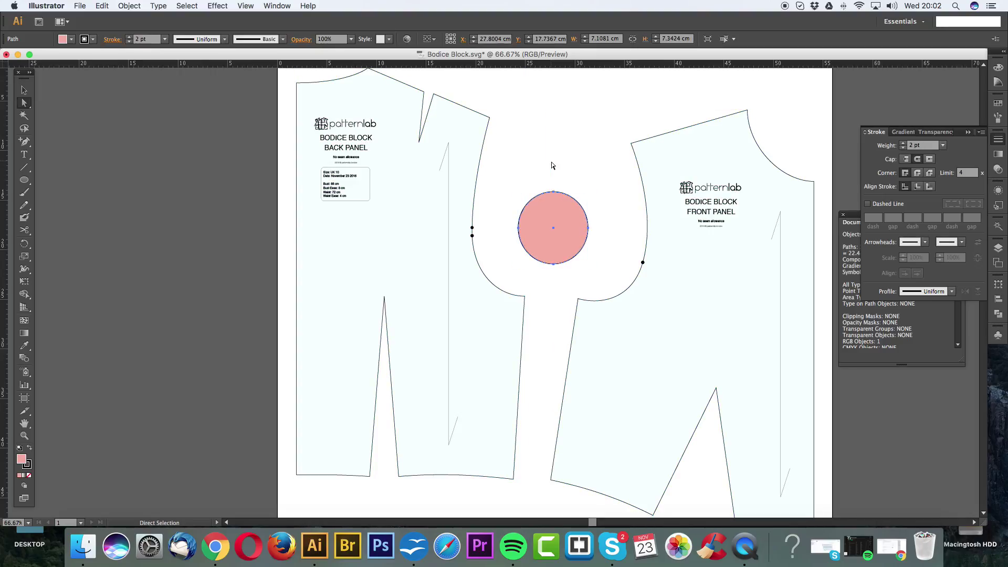
left_click(102, 6)
left_click(111, 30)
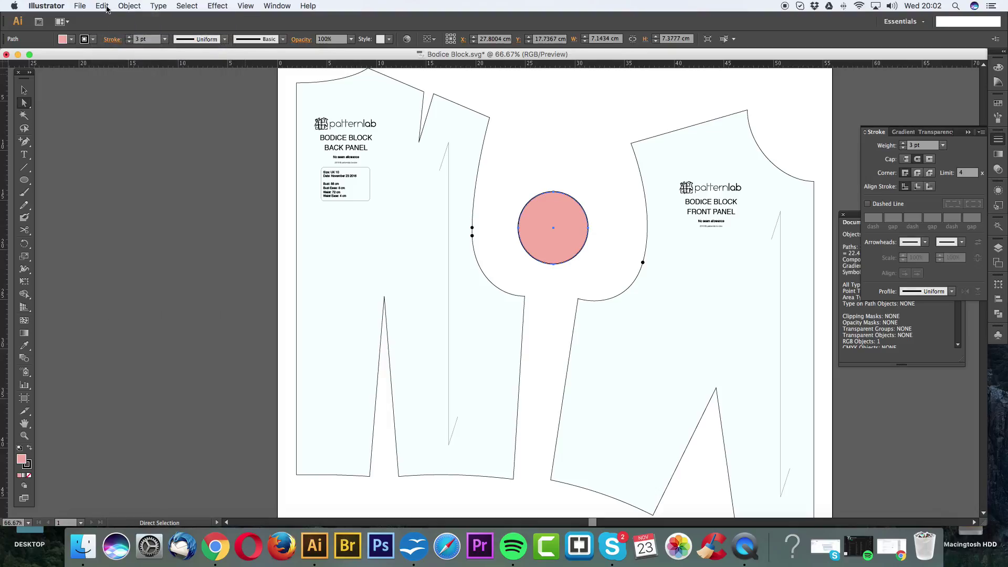
left_click(103, 7)
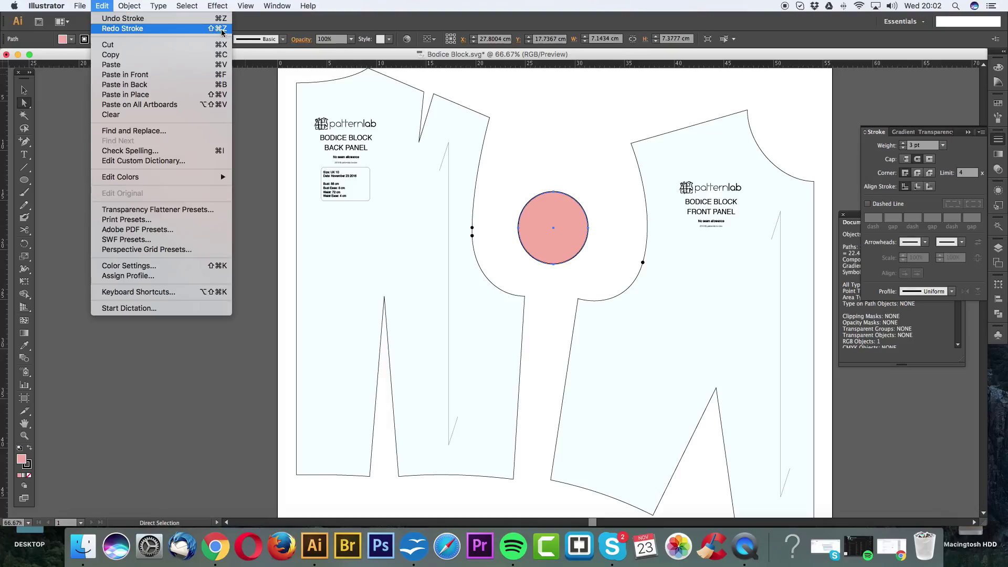
left_click(143, 30)
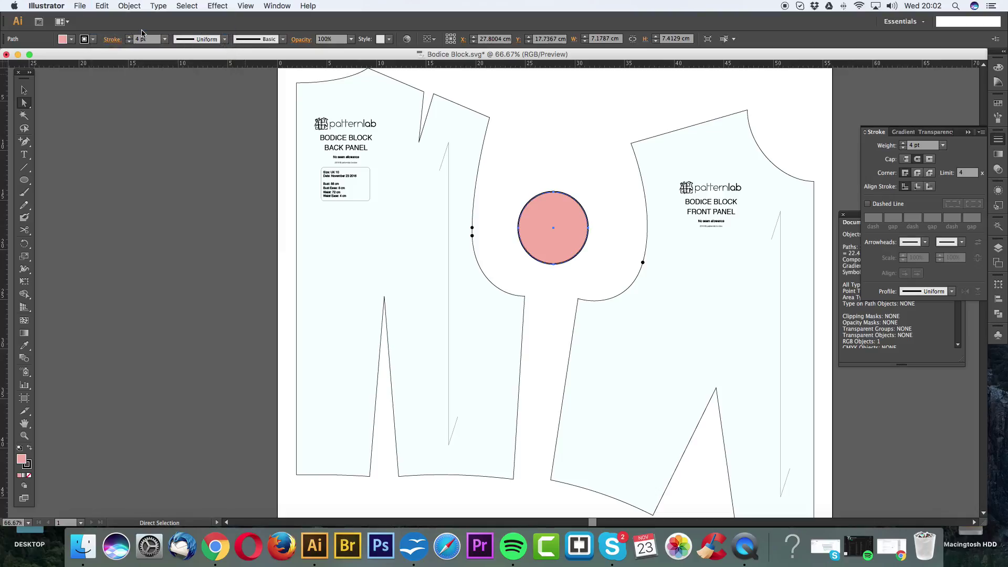
left_click_drag(592, 180, 480, 333)
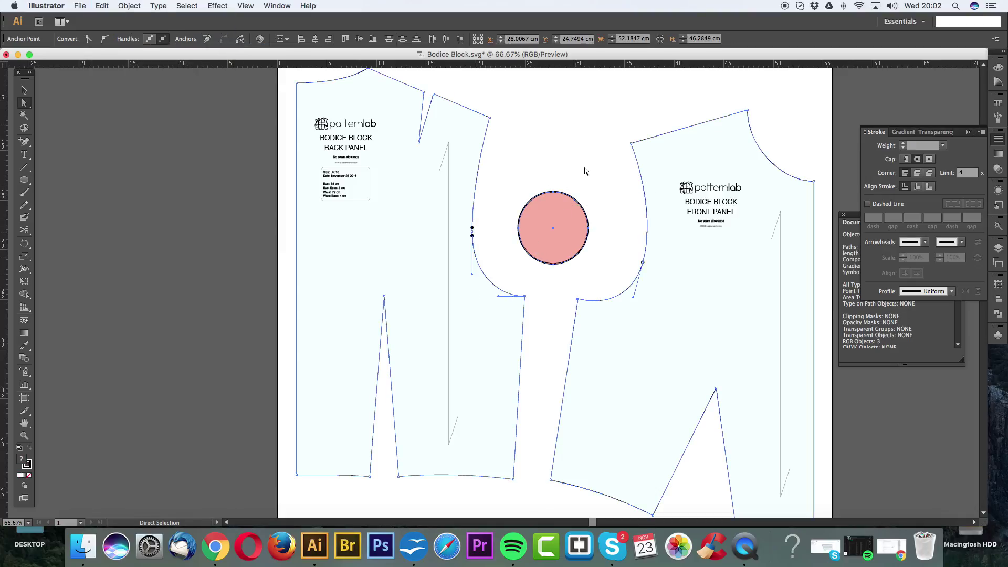
left_click(531, 257)
Step: Delete the pink circle and zoom to 200% over the bodice panels
key("Delete")
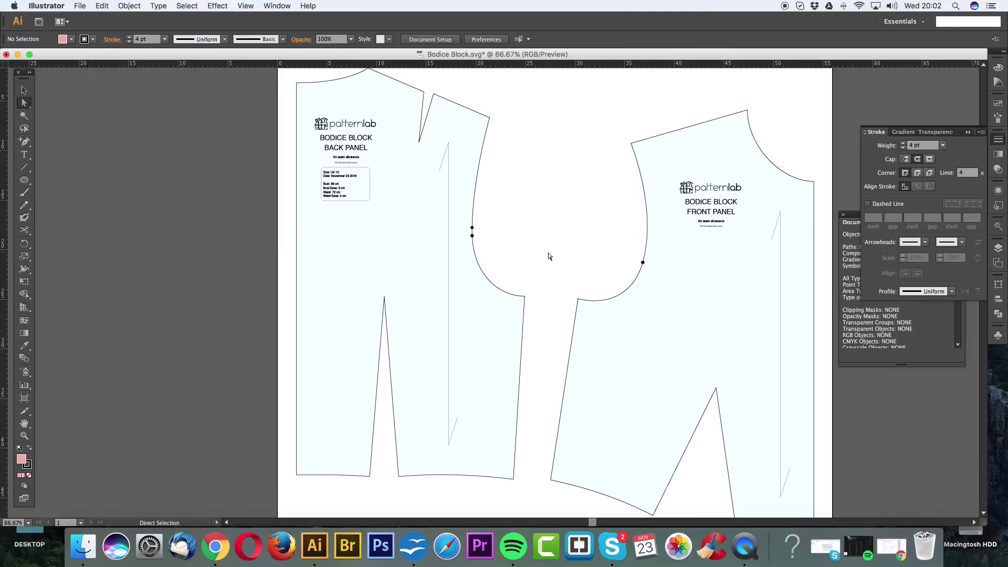
left_click_drag(628, 221, 518, 312)
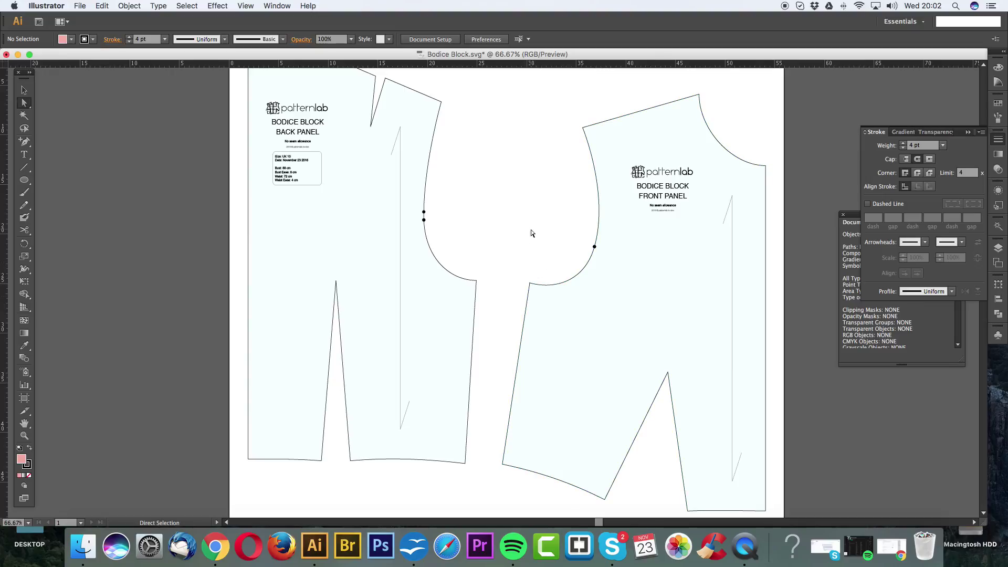
key("space")
mouse_move(566, 172)
left_mouse_down()
mouse_move(504, 225)
mouse_move(387, 193)
mouse_move(650, 140)
mouse_move(563, 263)
mouse_move(451, 187)
mouse_move(614, 160)
mouse_move(675, 223)
mouse_move(574, 169)
left_mouse_up()
key("super+equal")
key("super+equal")
key("super+equal")
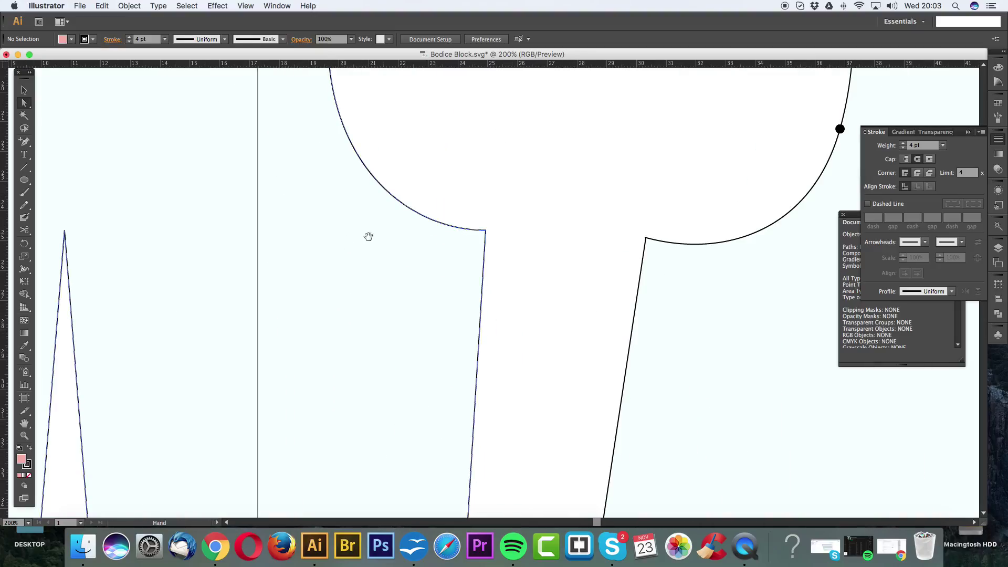
left_click_drag(346, 284, 306, 244)
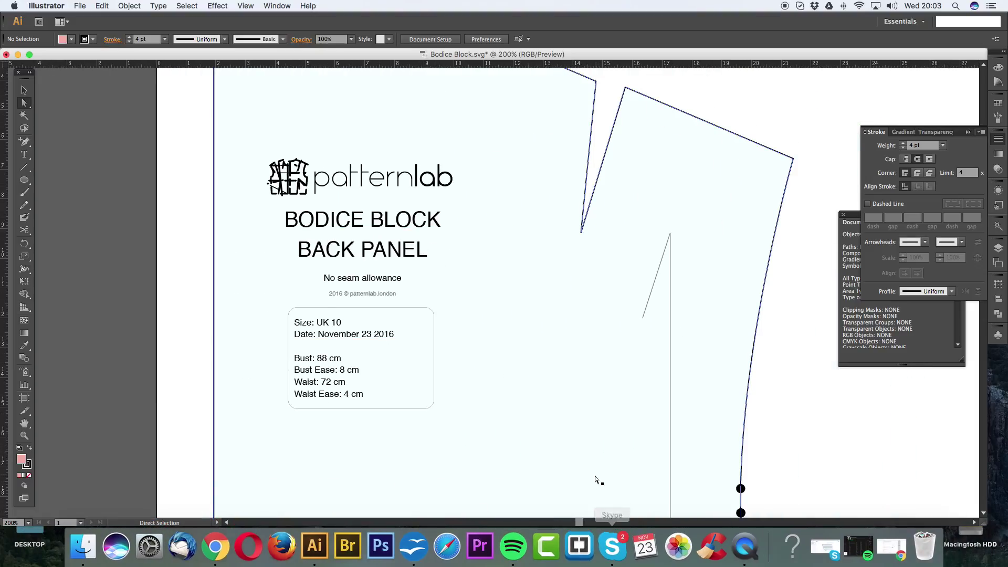
mouse_move(580, 522)
left_mouse_down()
mouse_move(560, 523)
mouse_move(589, 522)
left_mouse_up()
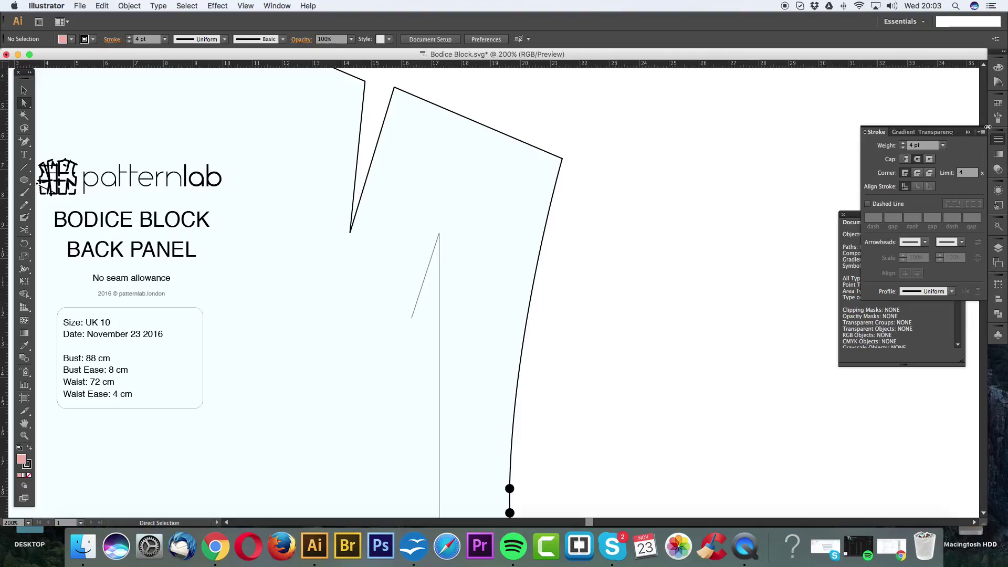
Step: Close the Stroke panel and collapse the Document Info panel
left_click(968, 132)
left_click_drag(985, 281, 981, 298)
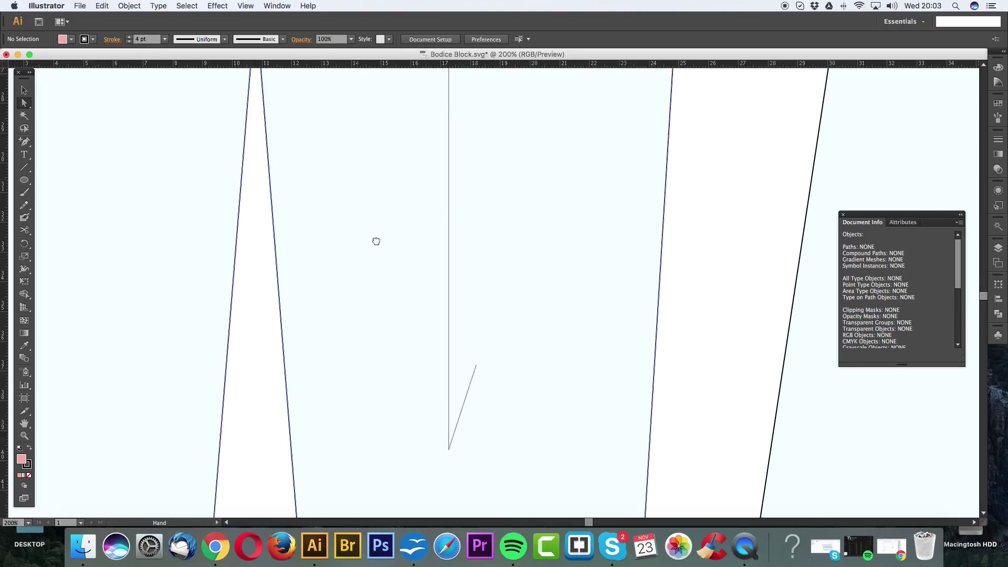
scroll(376, 241, "up", 15)
scroll(376, 241, "left", 4)
left_click_drag(609, 200, 558, 238)
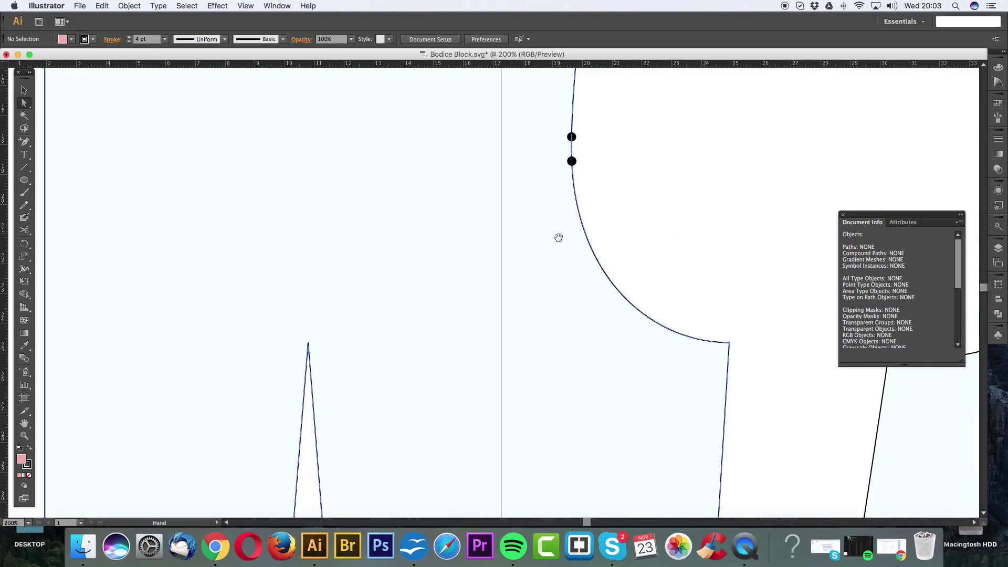
left_click(961, 215)
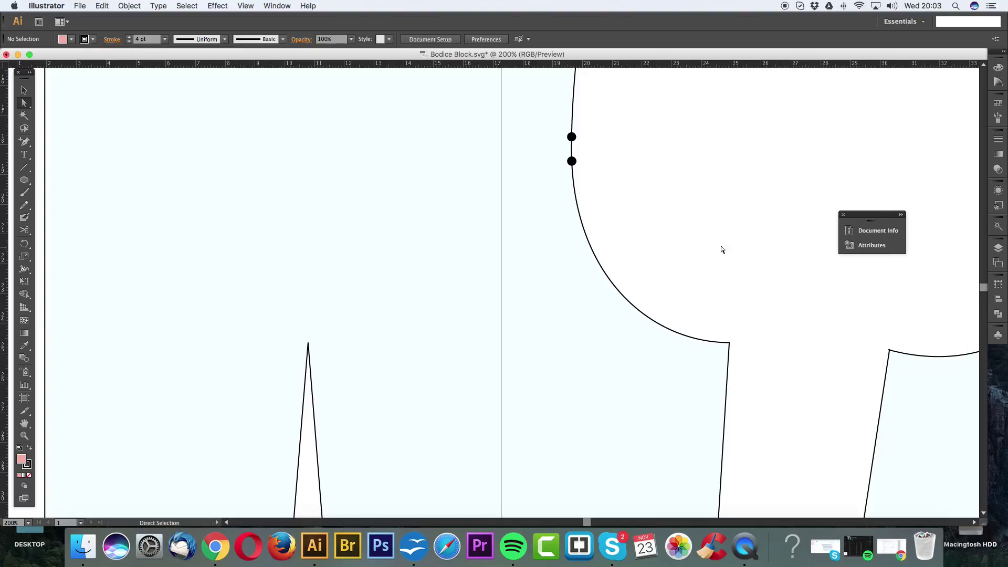
Step: Zoom between 50%, 100%, 200% and 300% to inspect the armhole and both panels
key("super+1")
key("super+0")
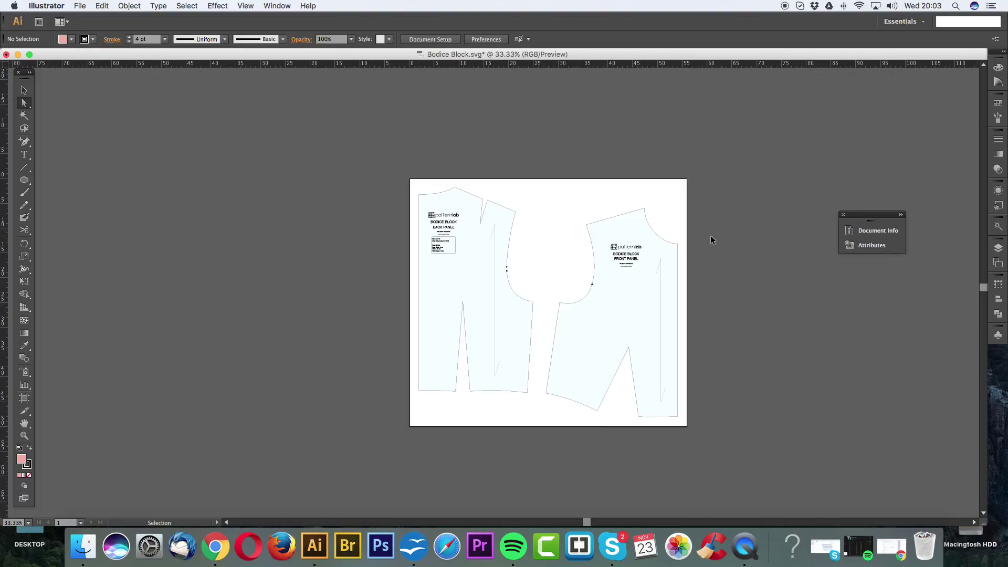
key("super+1")
key("super+equal")
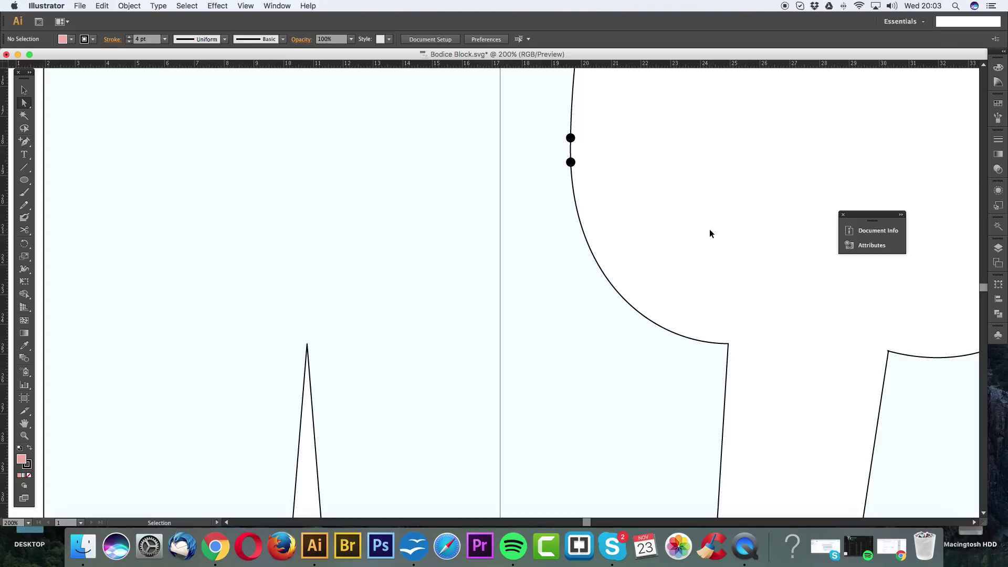
key("super+1")
key("super")
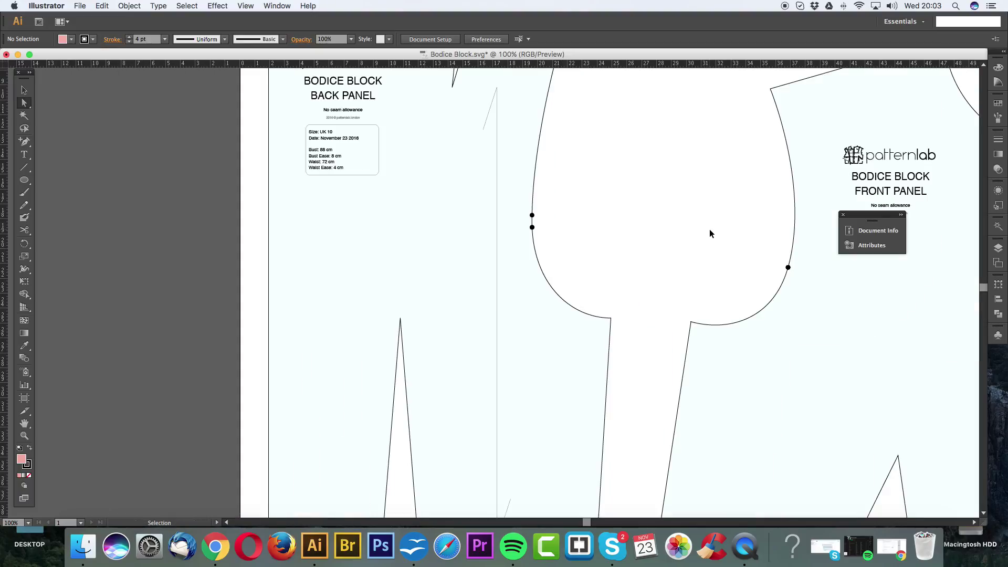
key("super+0")
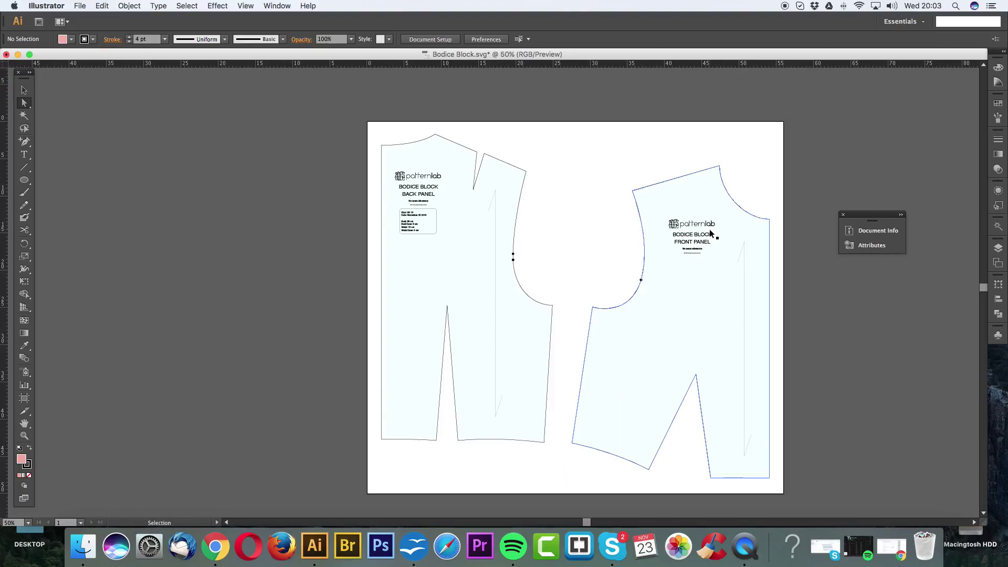
key("super+1")
key("super+minus")
key("super+minus")
key("super+plus")
key("super+plus")
key("super+plus")
key("super+plus")
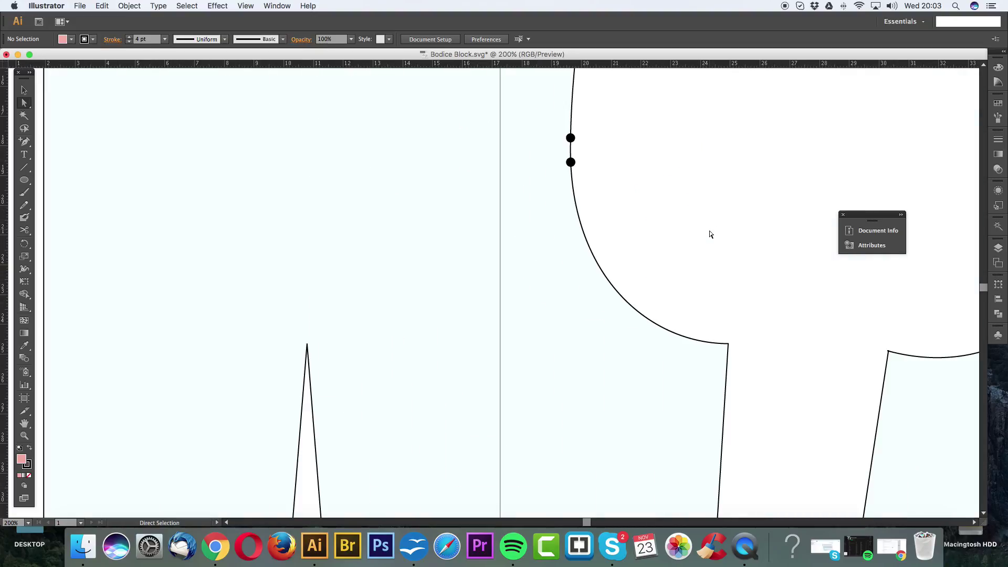
key("super+minus")
key("super+minus")
left_click_drag(715, 220, 648, 292)
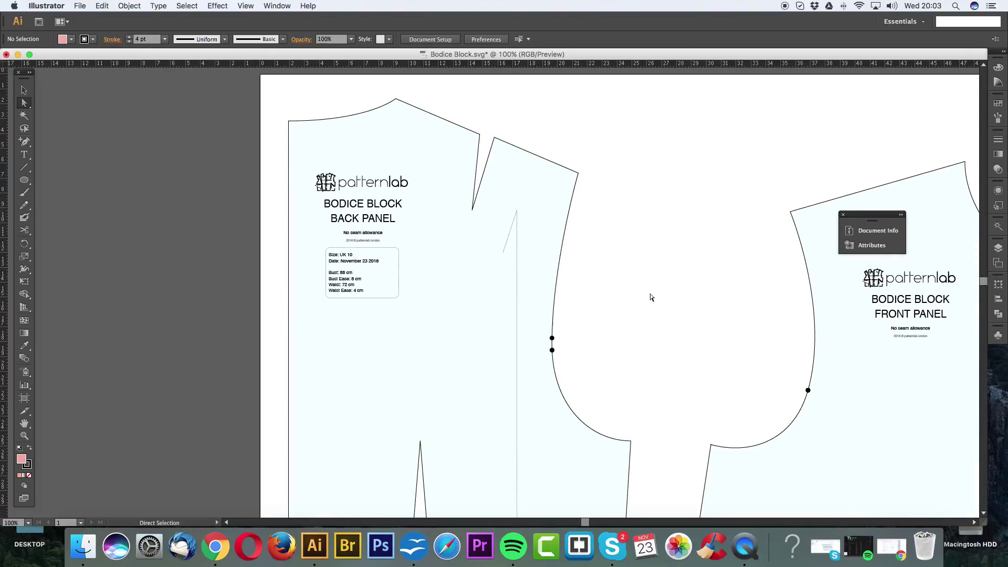
key("super+plus")
key("super+plus")
key("super+plus")
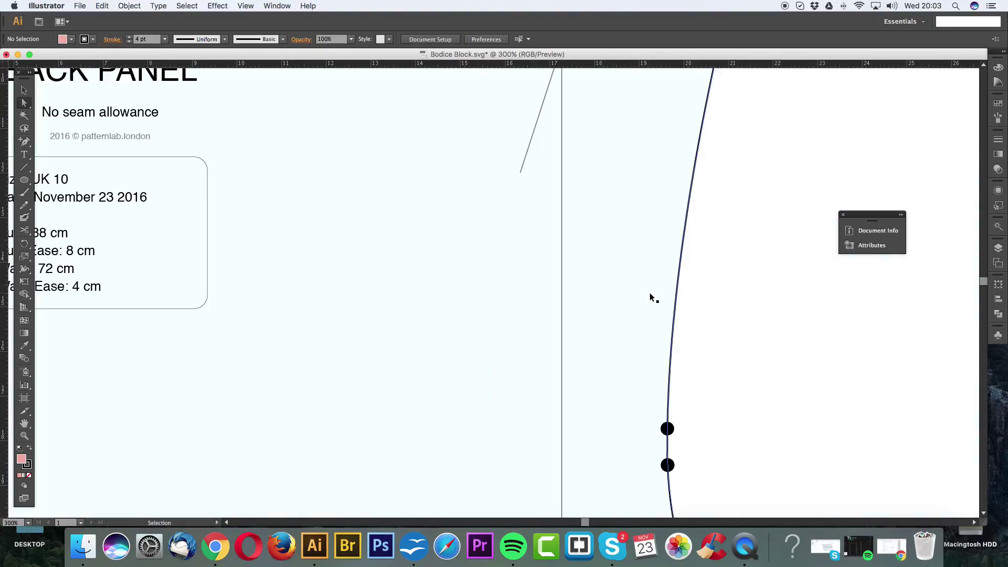
key("super+minus")
key("super+minus")
key("super+minus")
key("super+minus")
key("super+minus")
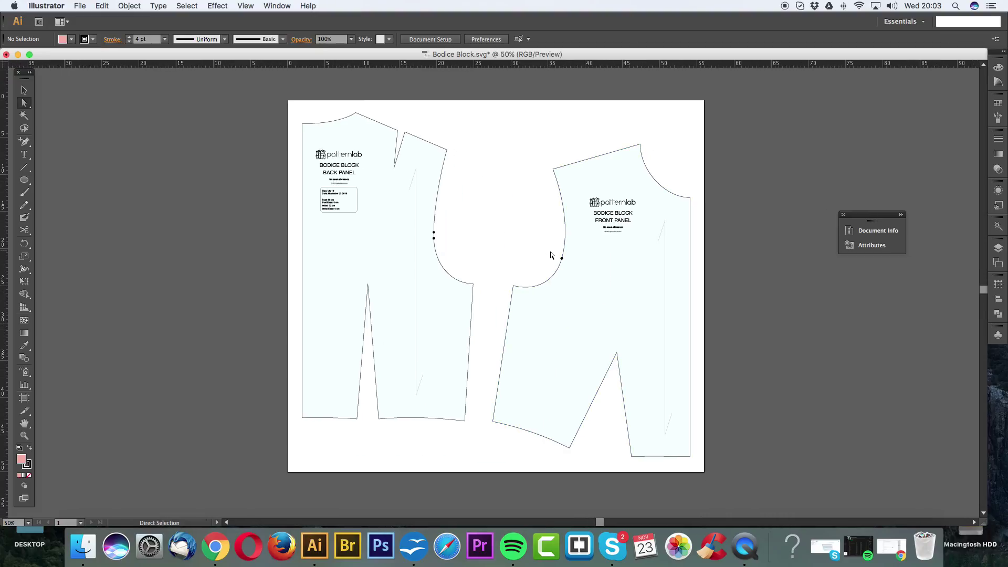
key("v")
key("a")
key("v")
left_click(444, 169)
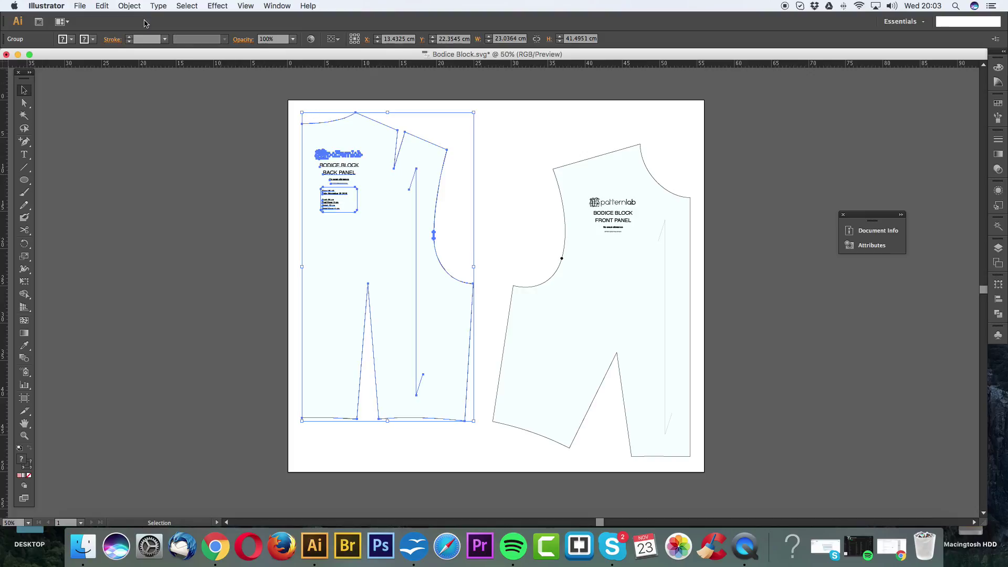
left_click(132, 6)
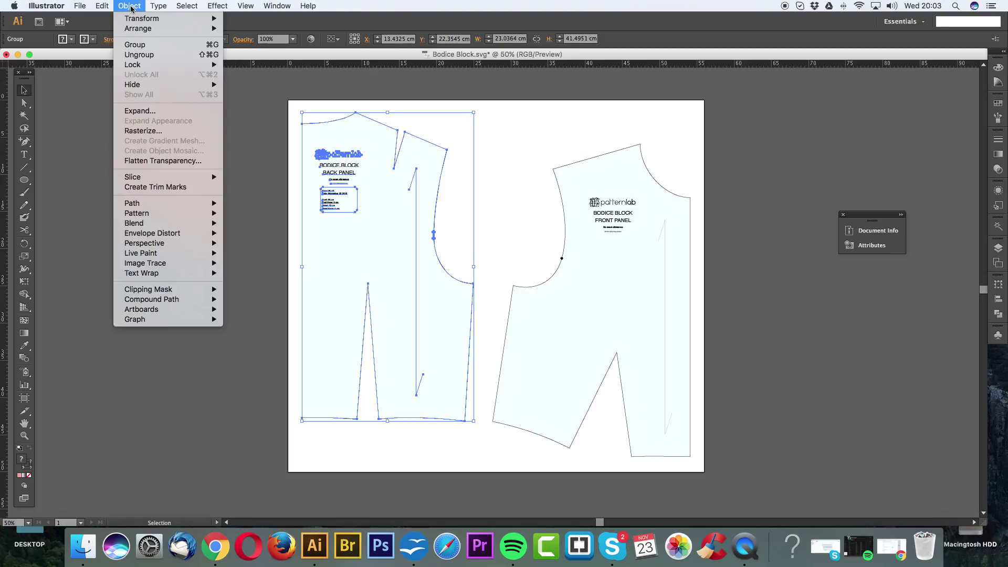
left_click(140, 55)
left_click(471, 131)
left_click(442, 161)
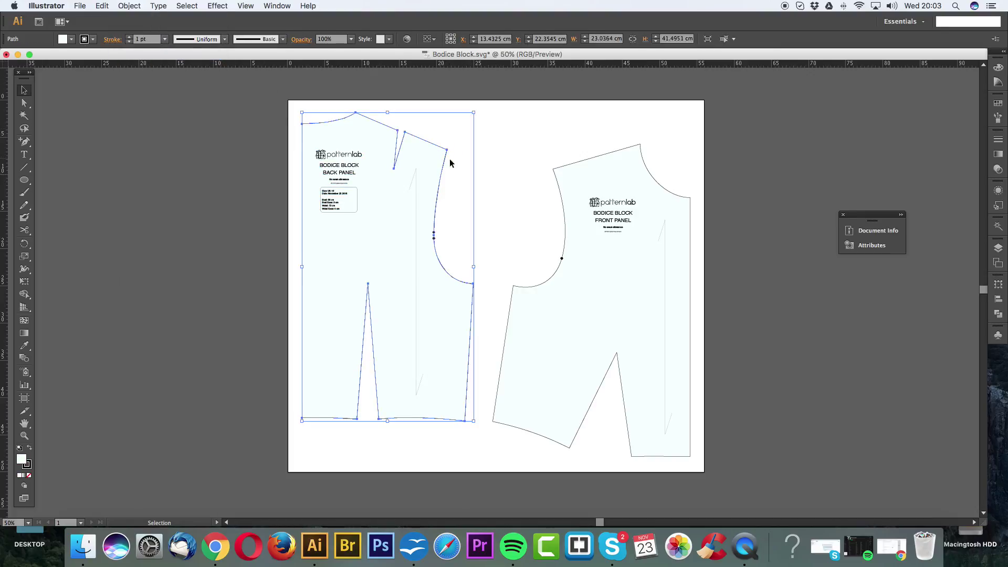
left_click(344, 154)
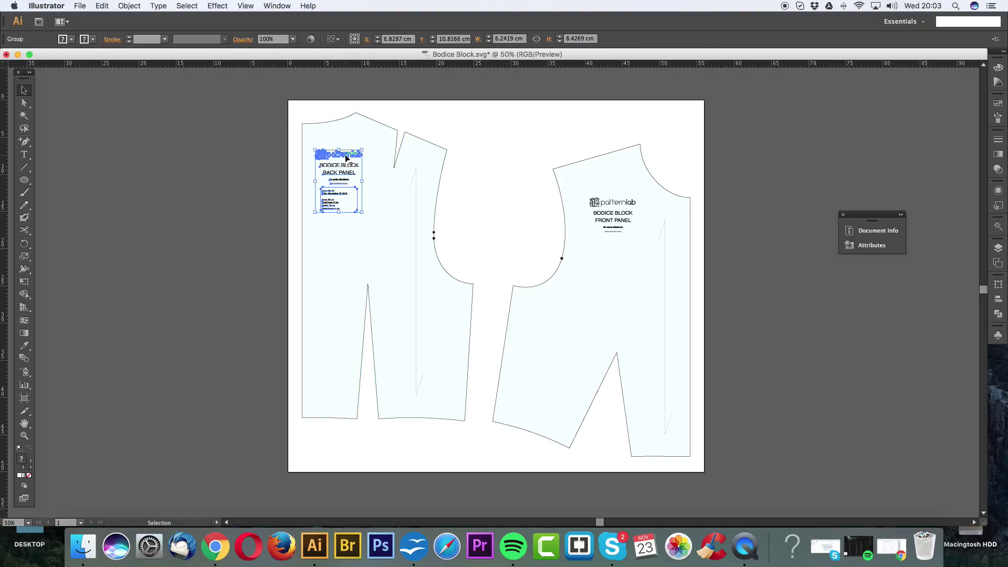
left_click(417, 189)
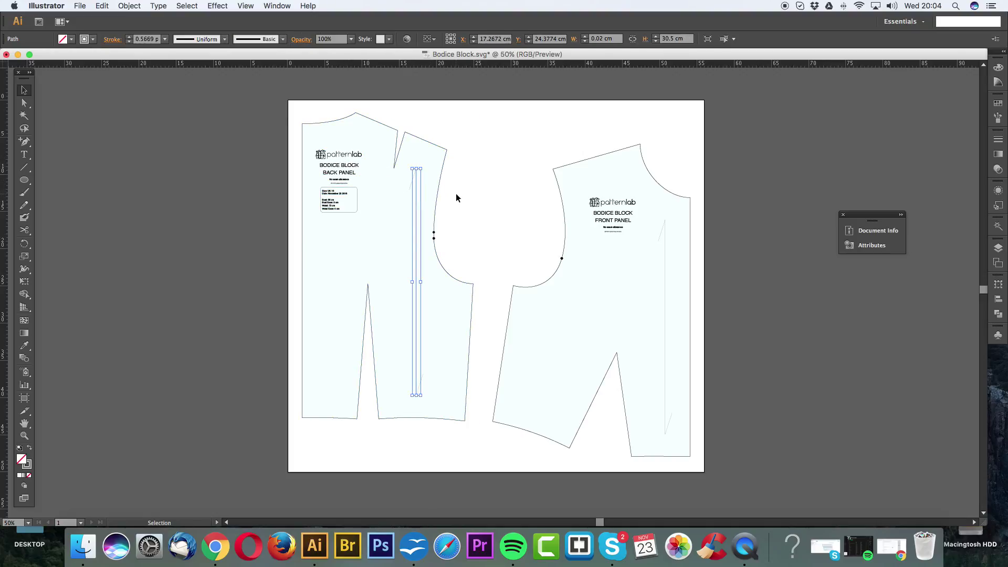
left_click(455, 193)
left_click(440, 193)
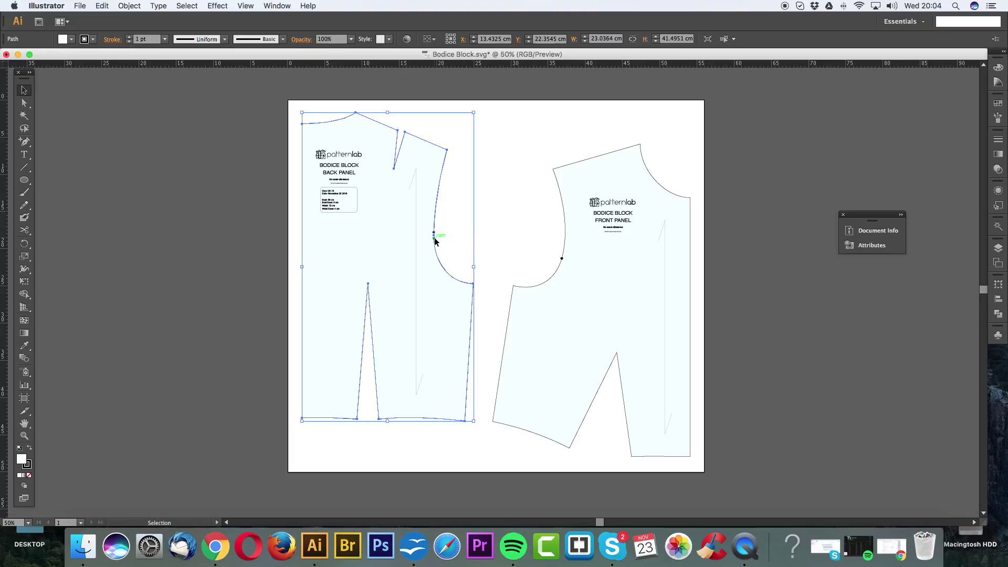
left_click(457, 230)
key("super+equal")
scroll(411, 197, "up", 5)
scroll(411, 197, "left", 5)
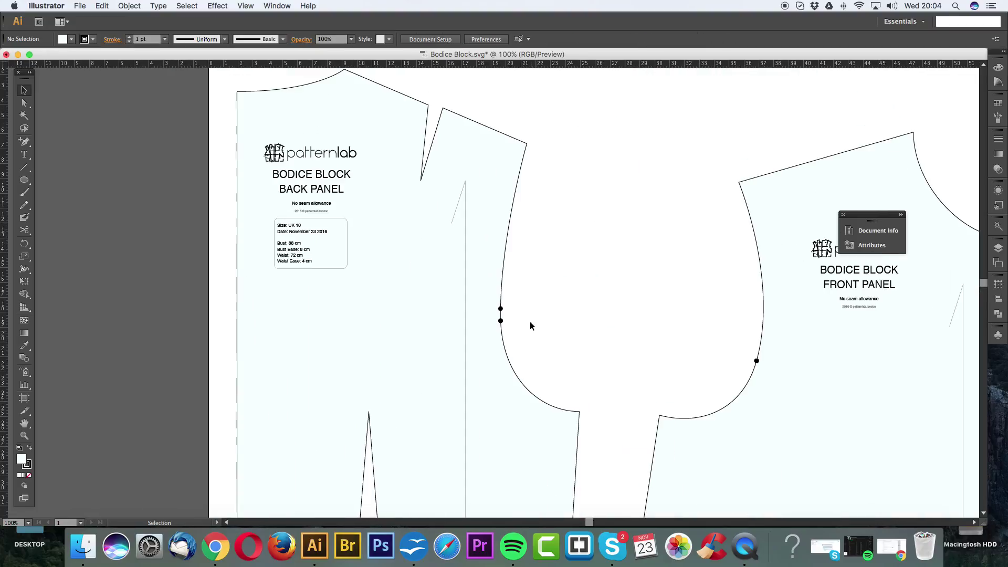
left_click(501, 320)
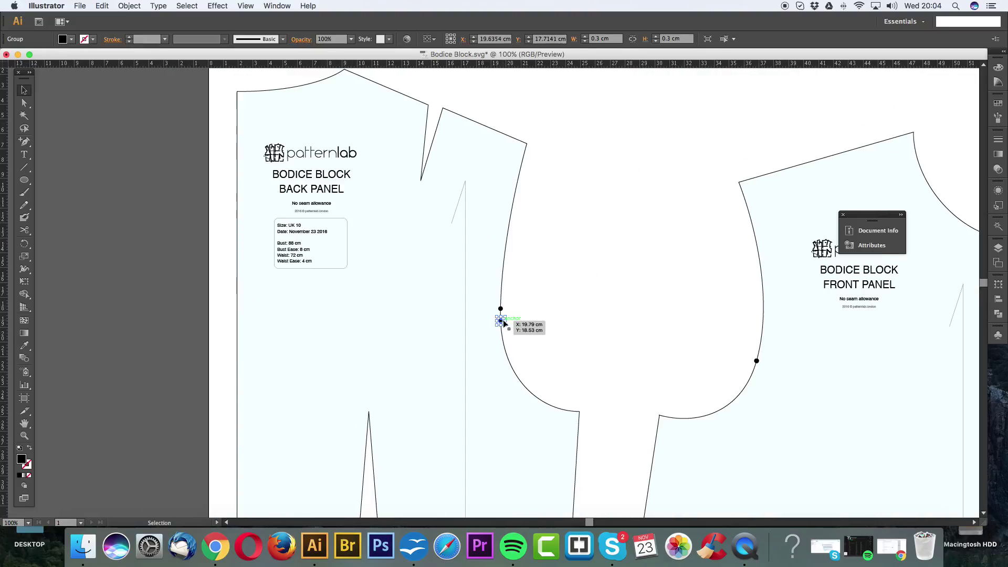
left_click(518, 305)
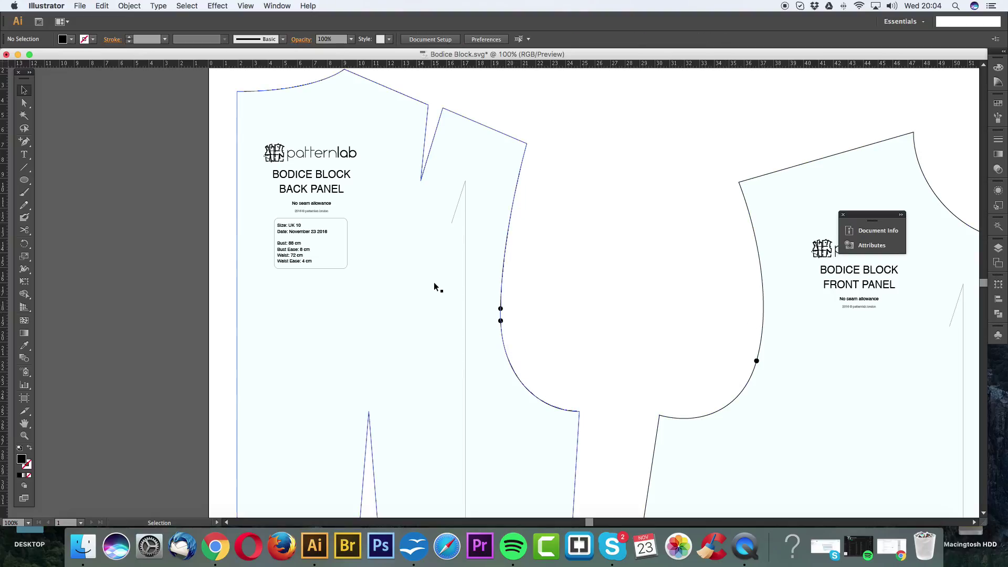
left_click(501, 309)
left_click(509, 226)
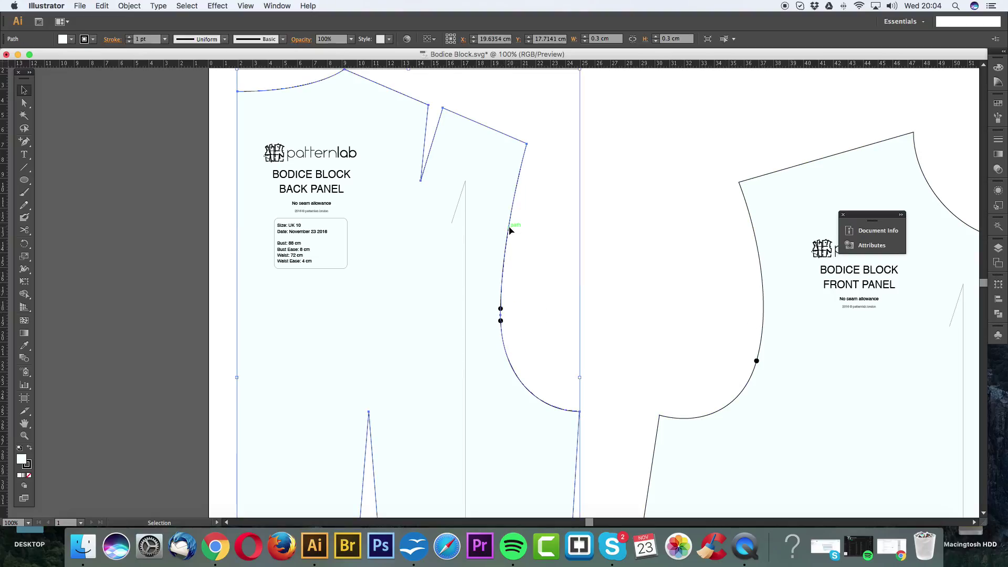
left_click(572, 160)
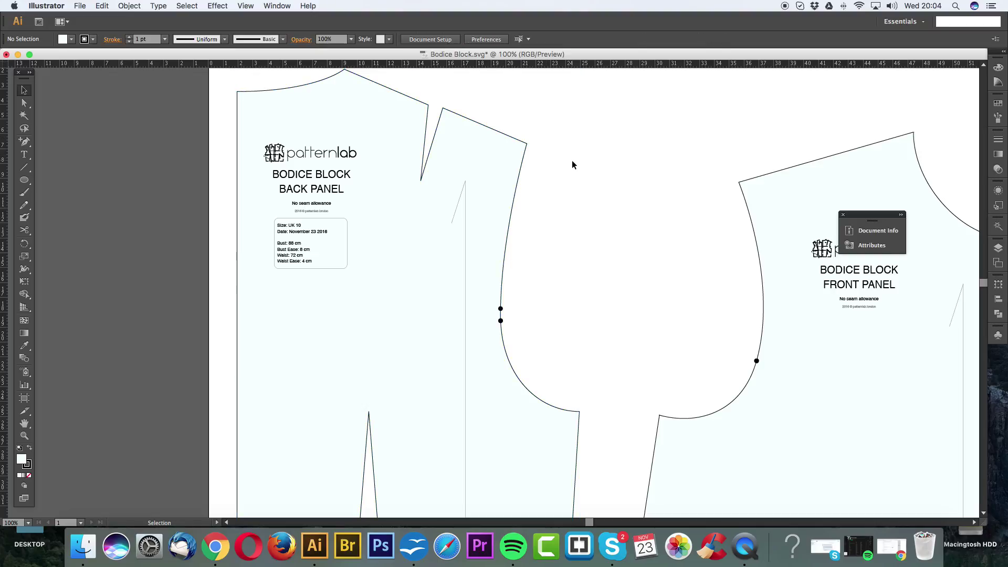
Step: Group the back panel outline with its two armhole notch dots
key("super+minus")
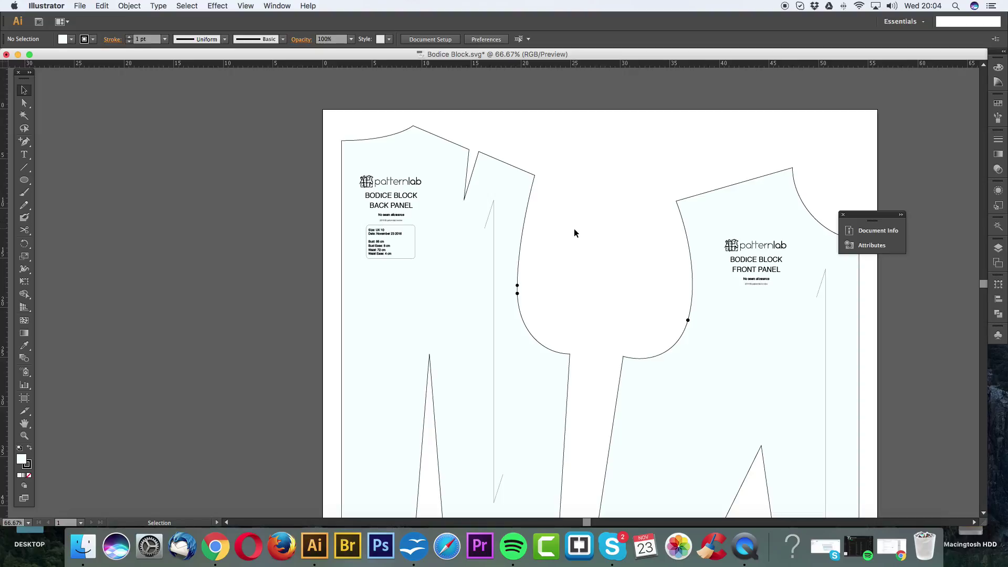
left_click(508, 180)
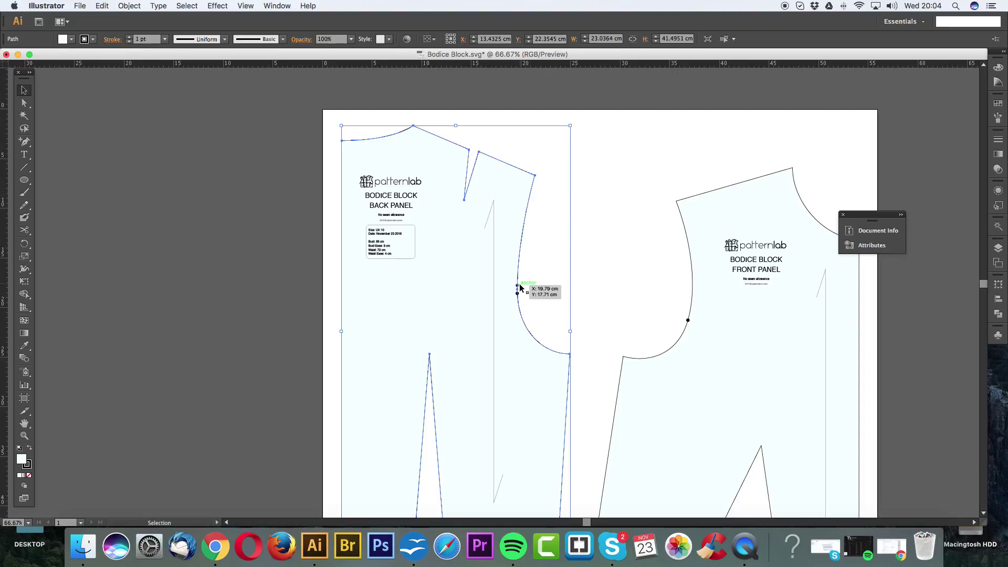
key("super+equal")
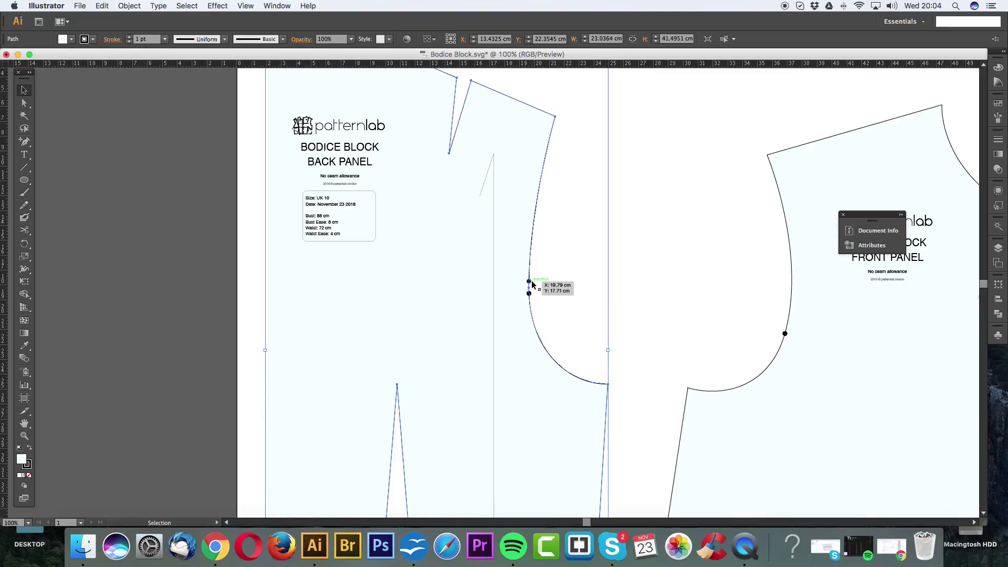
left_click(529, 293)
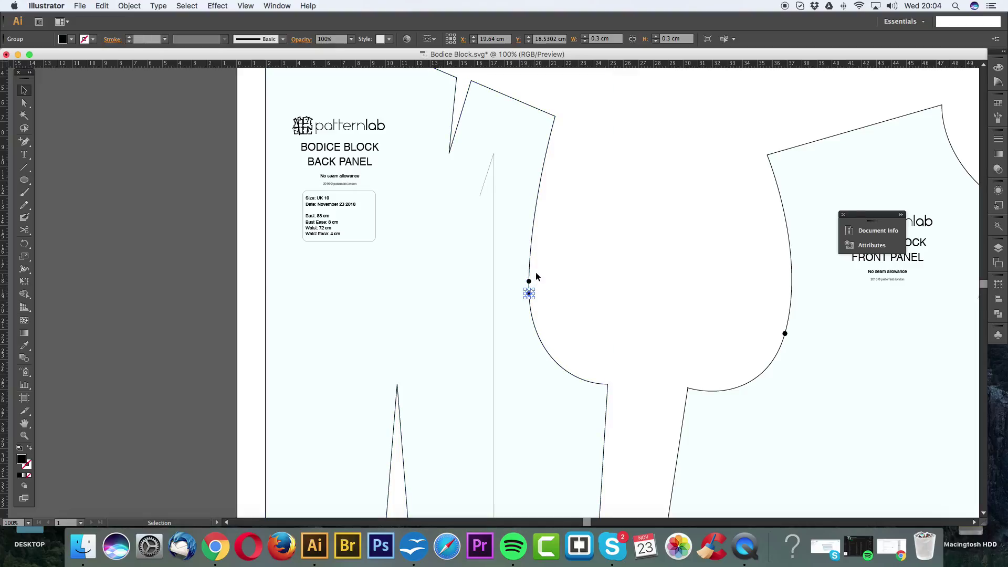
left_click(580, 276)
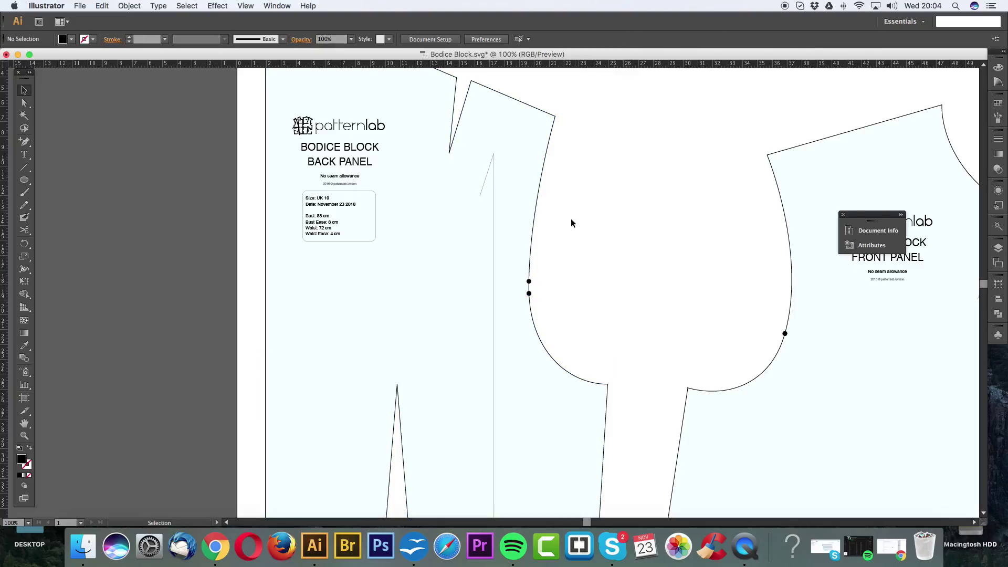
left_click_drag(561, 268, 512, 325)
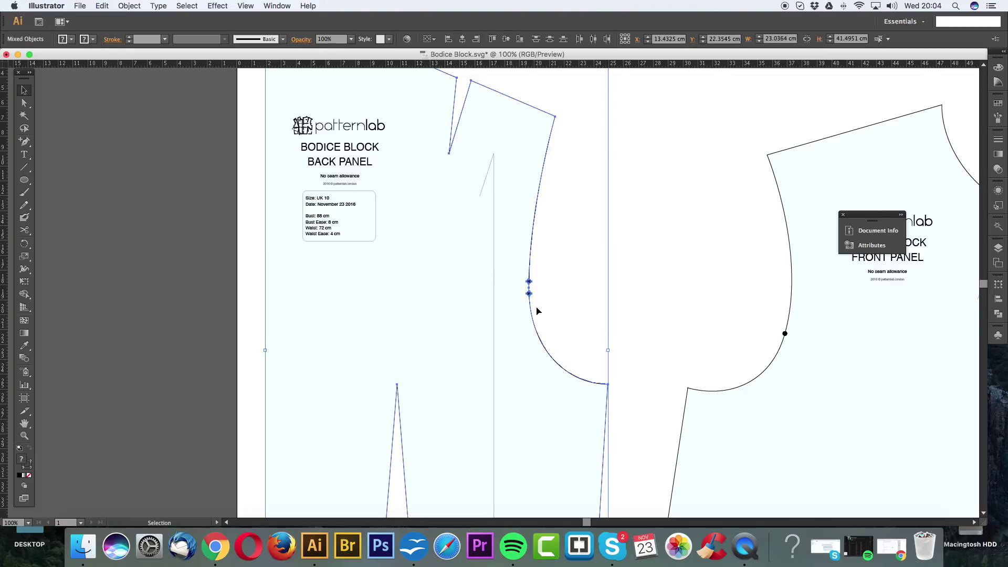
left_click(130, 6)
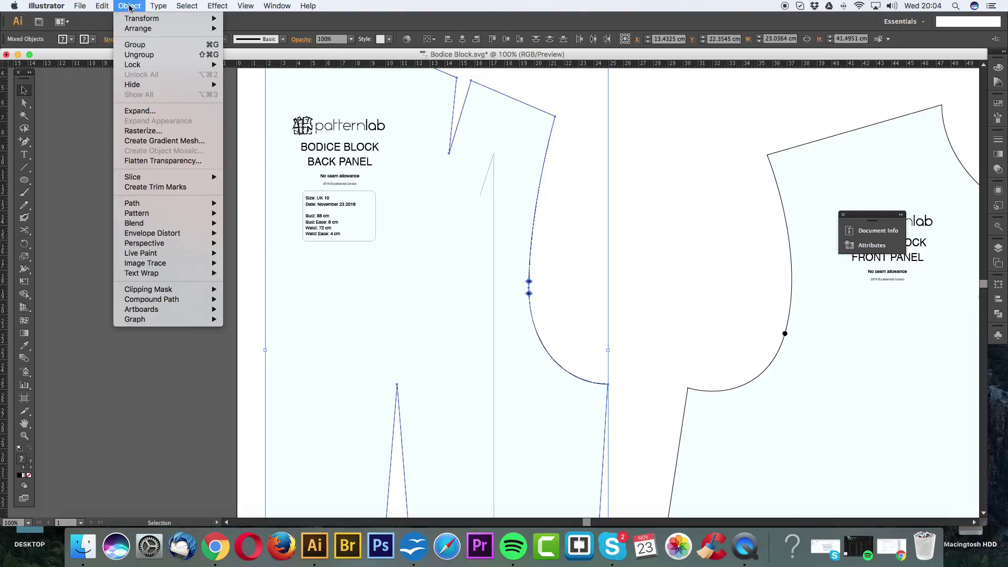
left_click(148, 49)
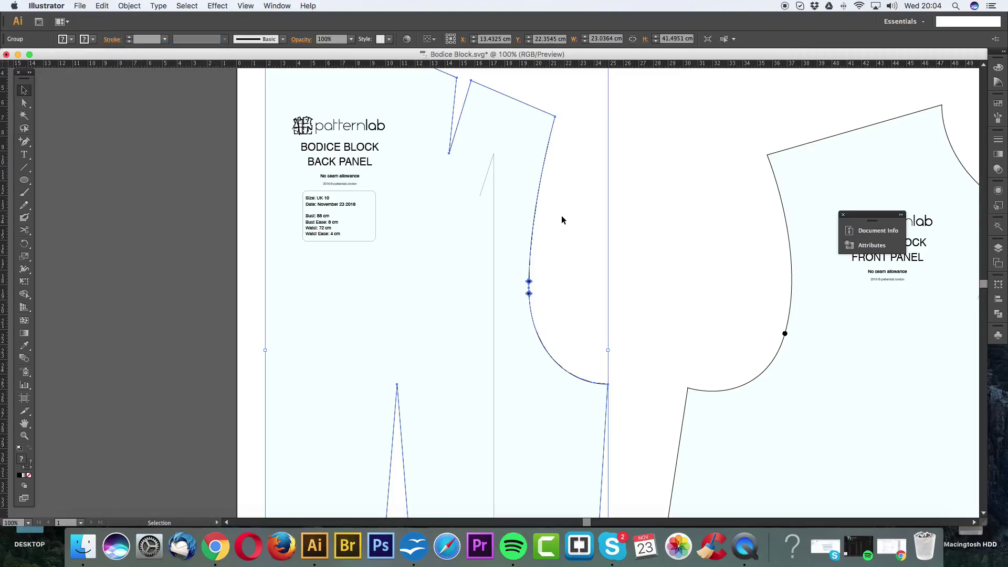
left_click(562, 216)
key("a")
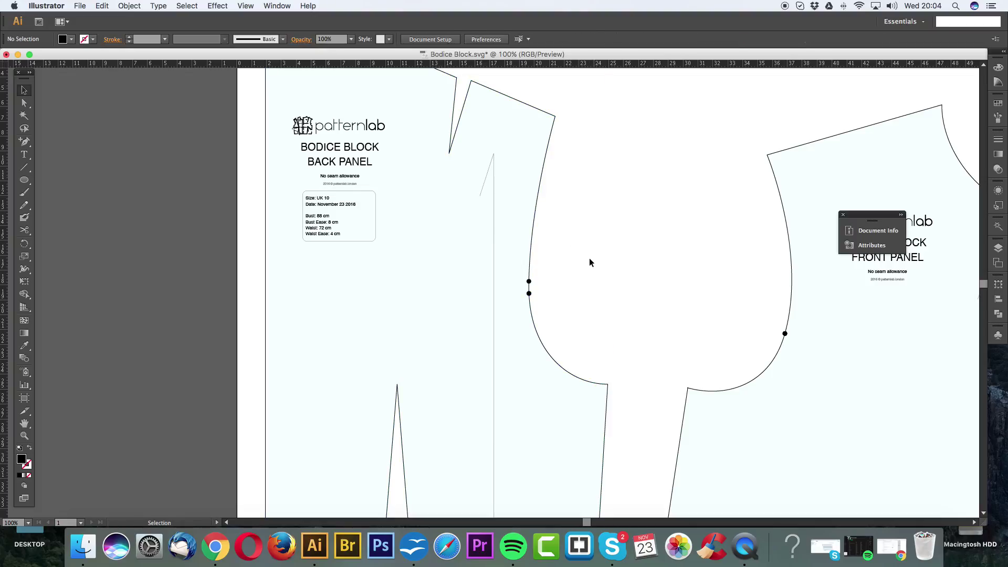
Step: Zoom out and pan so both bodice panels are visible, briefly selecting the back outline
key("super+minus")
scroll(584, 211, "down", 2)
scroll(585, 211, "right", 2)
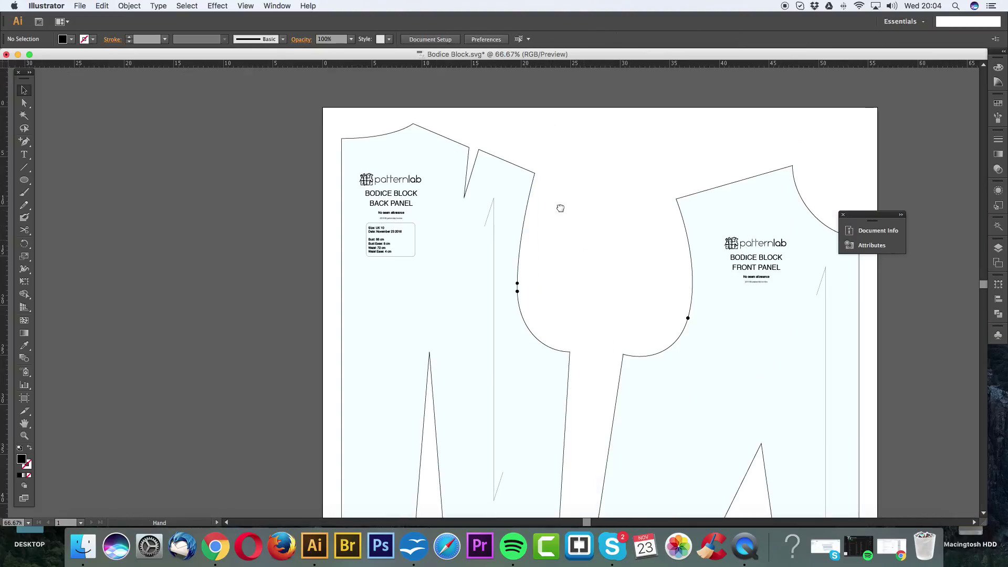
left_click(475, 179)
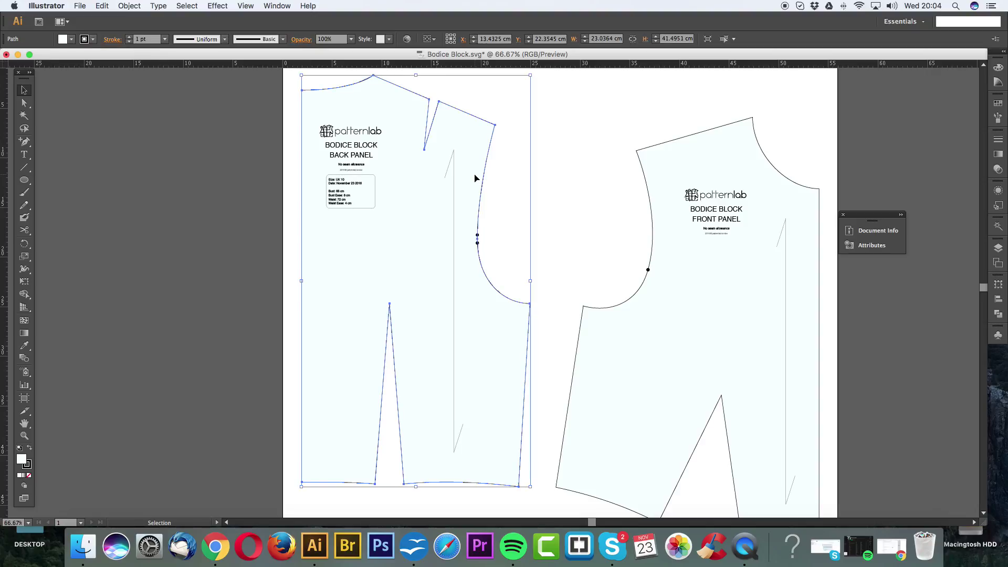
left_click(480, 243)
Step: Select the back outline, both armhole notches, and the back and front label blocks
key("super+equal")
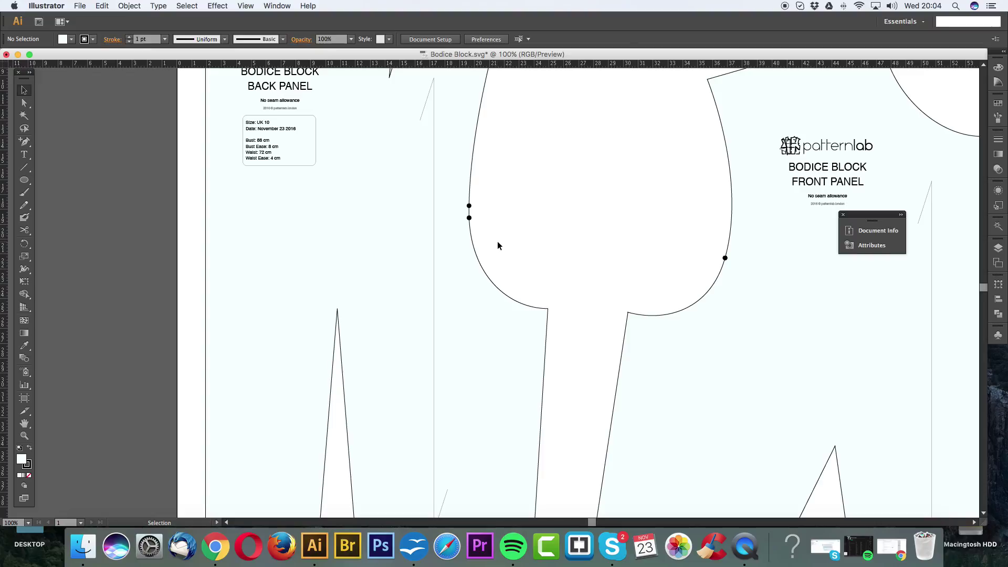
left_click(451, 176)
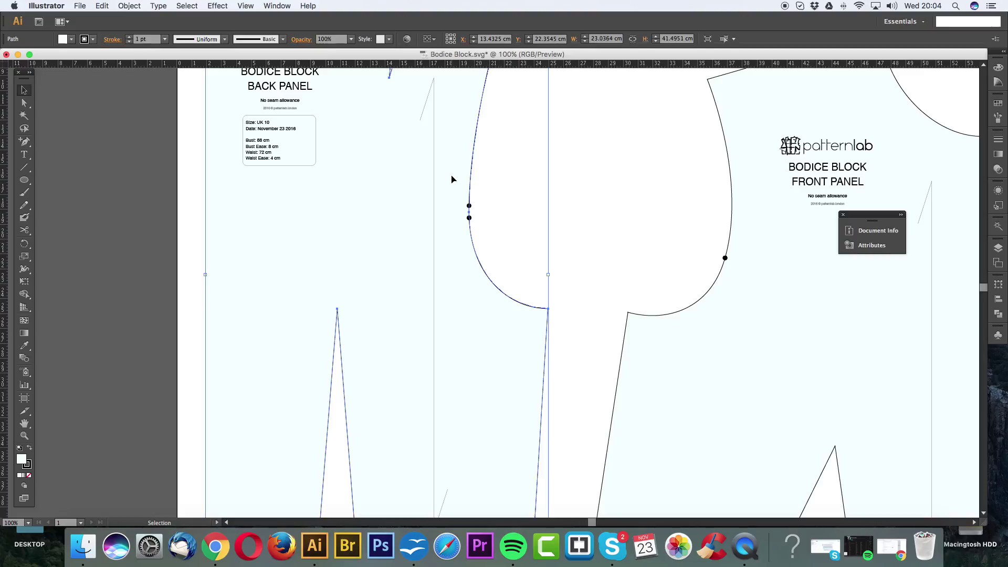
left_click(477, 217, "shift")
left_click(470, 206, "shift")
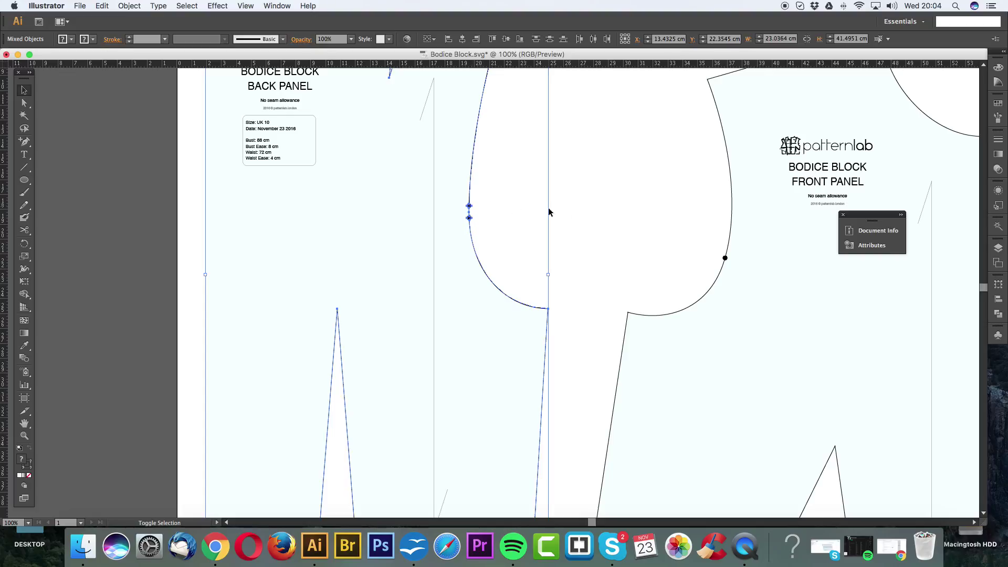
left_click(273, 161, "shift")
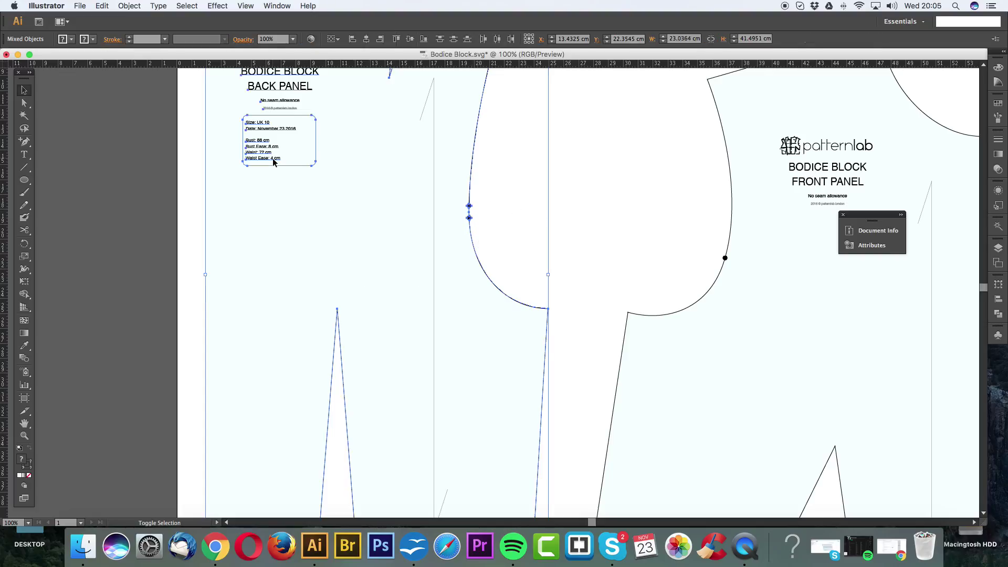
key("super+minus")
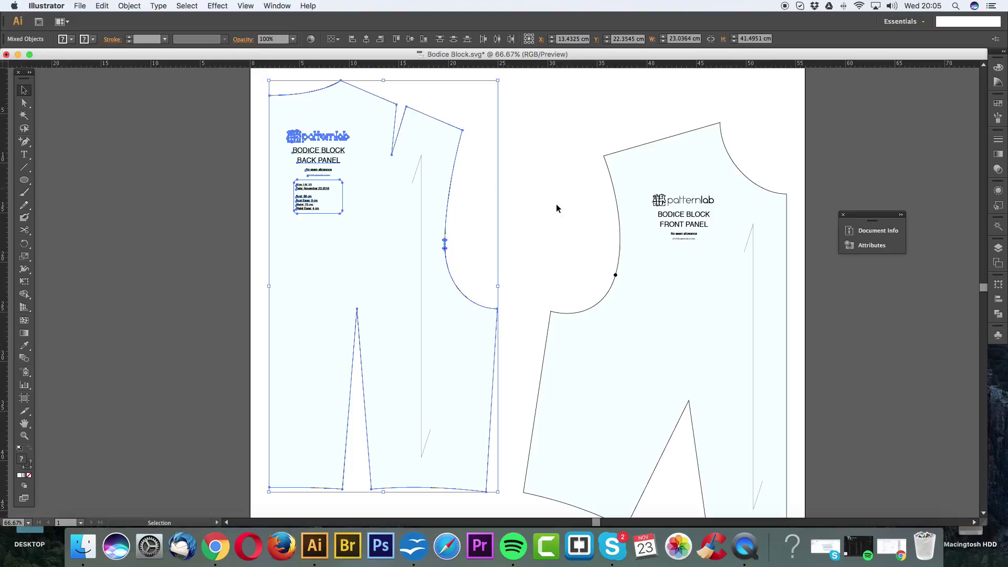
left_click(617, 196, "shift")
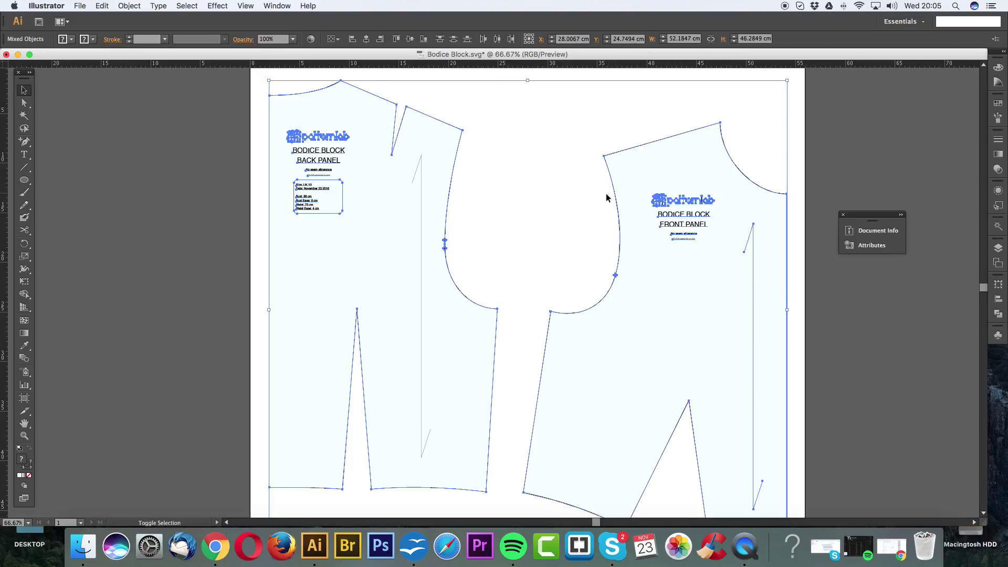
Step: Group the selected pieces, then undo back to the state without the pink circle
left_click(129, 6)
left_click(135, 45)
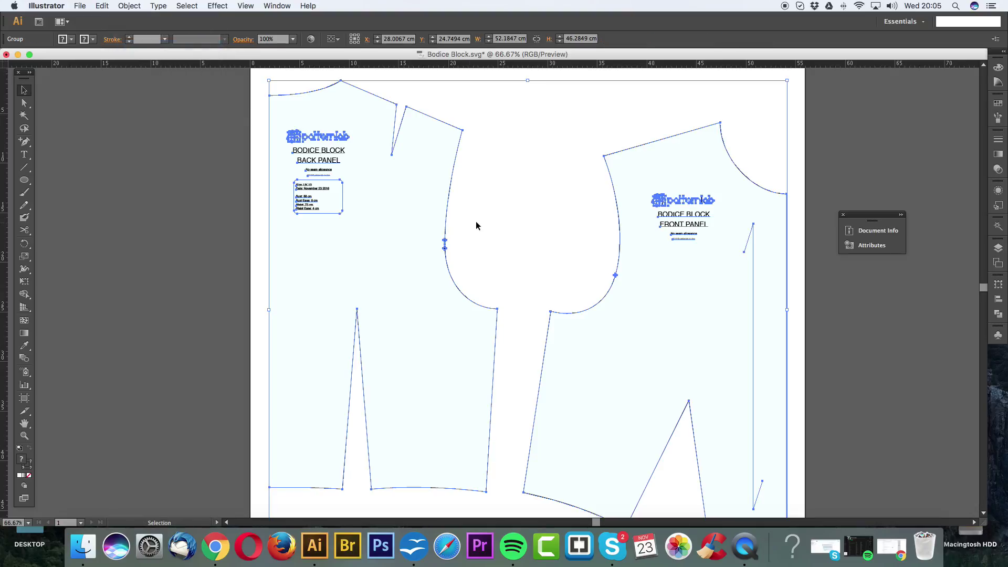
left_click(479, 221)
key("super+z")
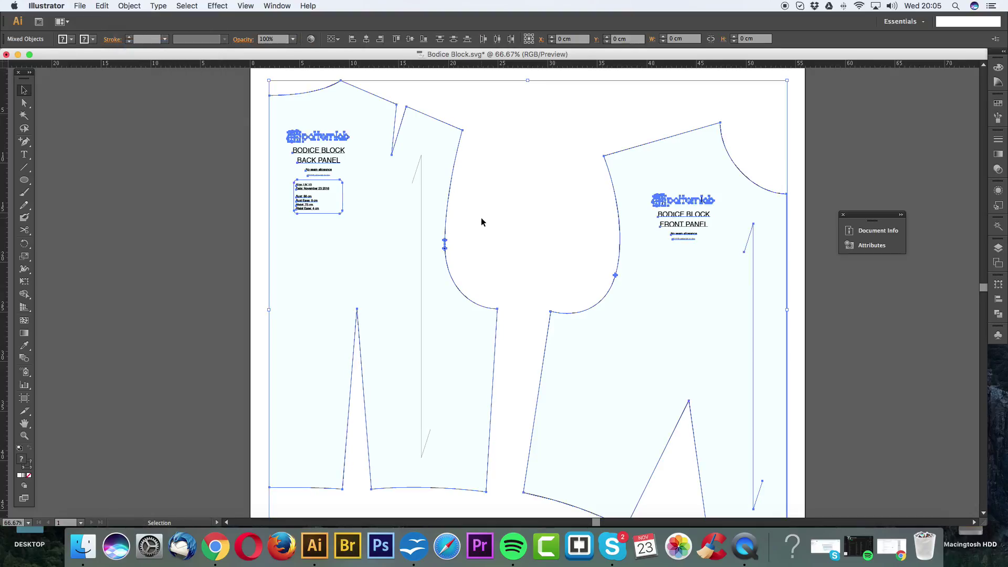
left_click(485, 224)
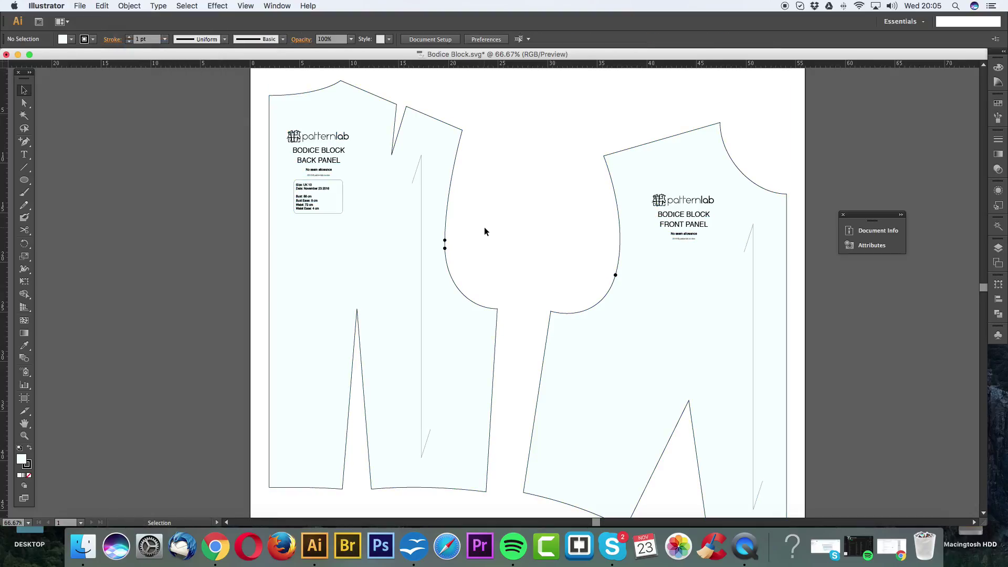
key("super+z")
key("super+z")
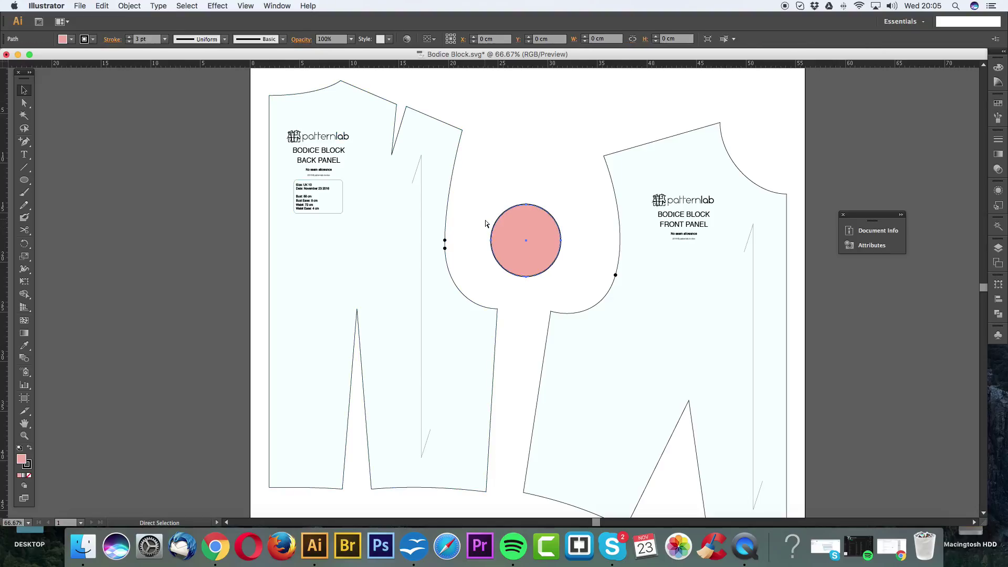
key("super+z")
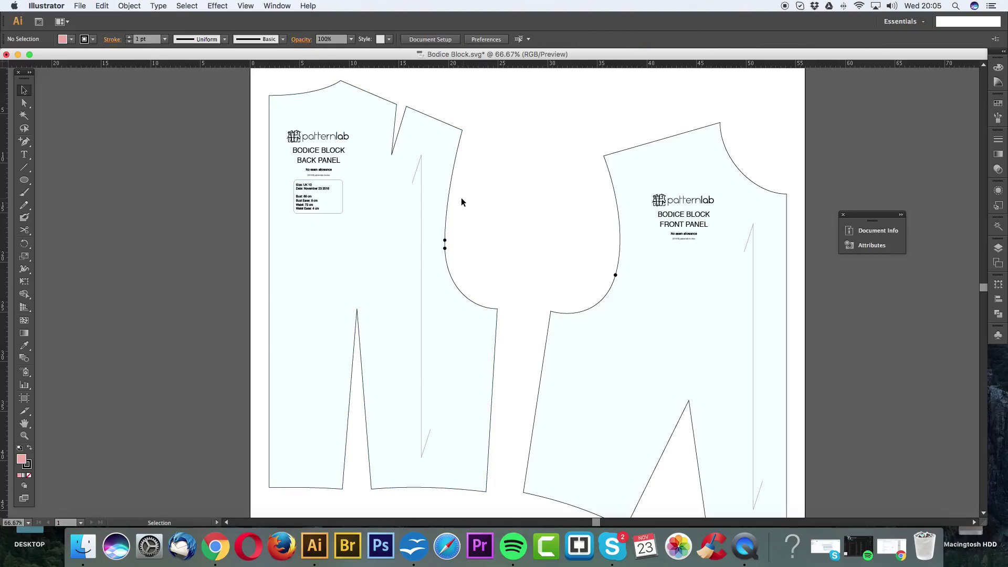
left_click(450, 193)
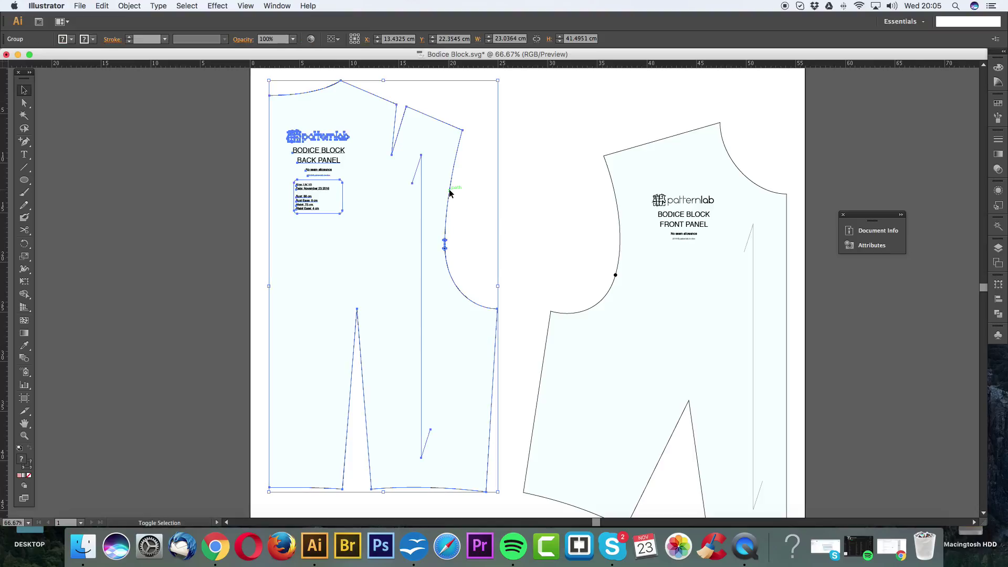
left_click(518, 199)
Step: Select the back panel outline with its two armhole notches and the back dart
left_click(446, 209)
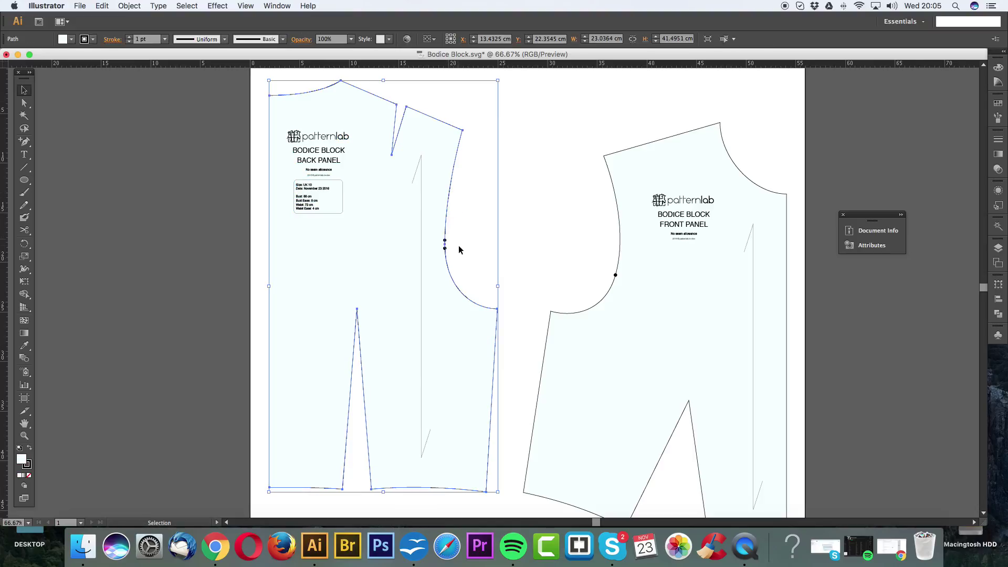
key("super+equal")
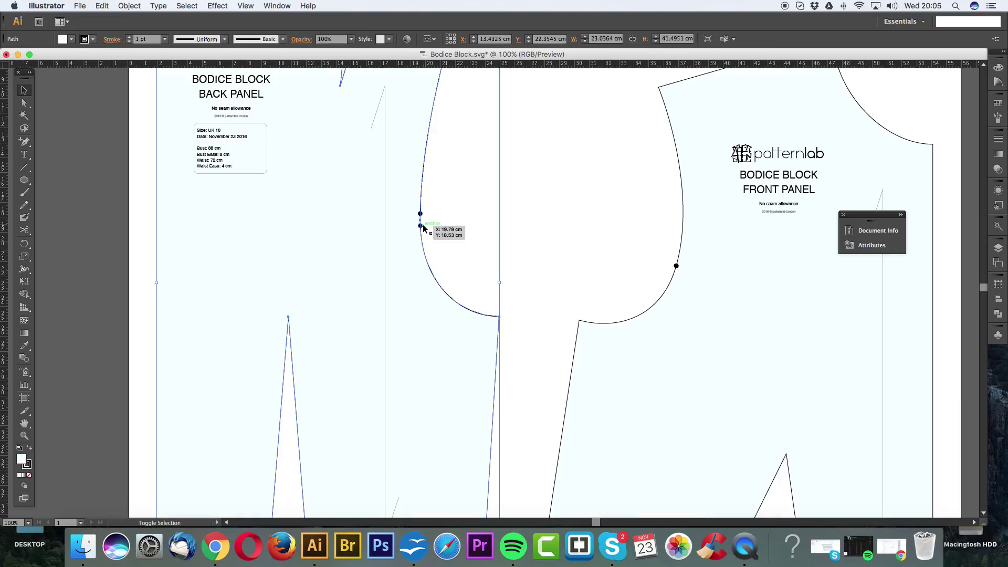
left_click(421, 226, "shift")
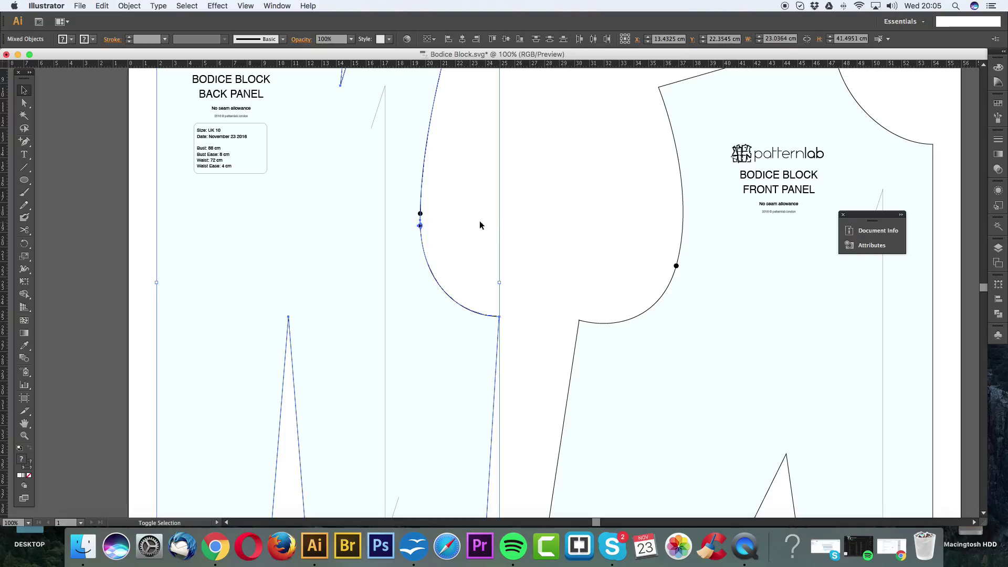
left_click(421, 214, "shift")
scroll(476, 206, "up", 6)
scroll(476, 206, "left", 2)
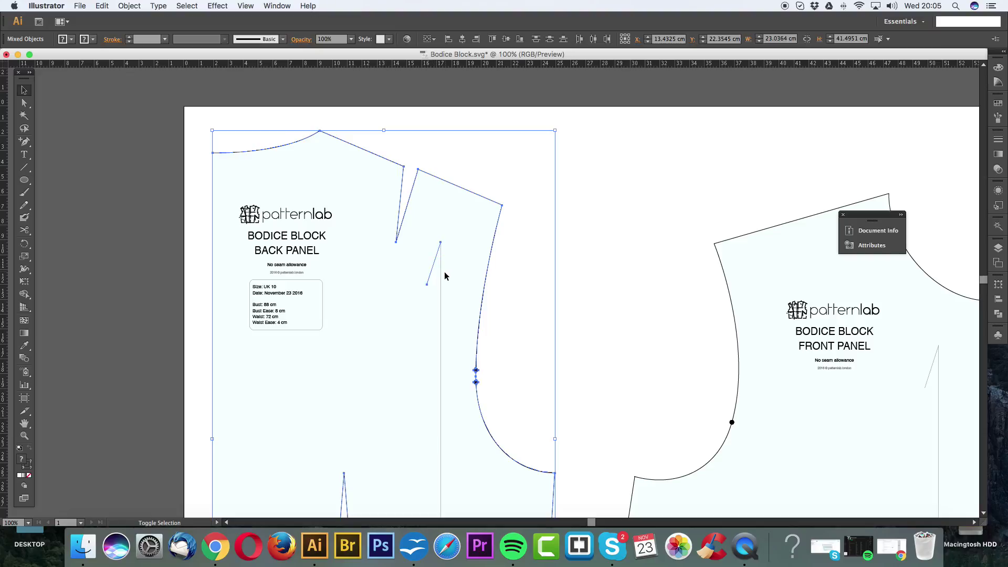
left_click(443, 273, "shift")
Step: Centre the armholes, then reselect both back armhole notches plus the back panel dart
left_click(442, 273)
left_click_drag(551, 393, 510, 295)
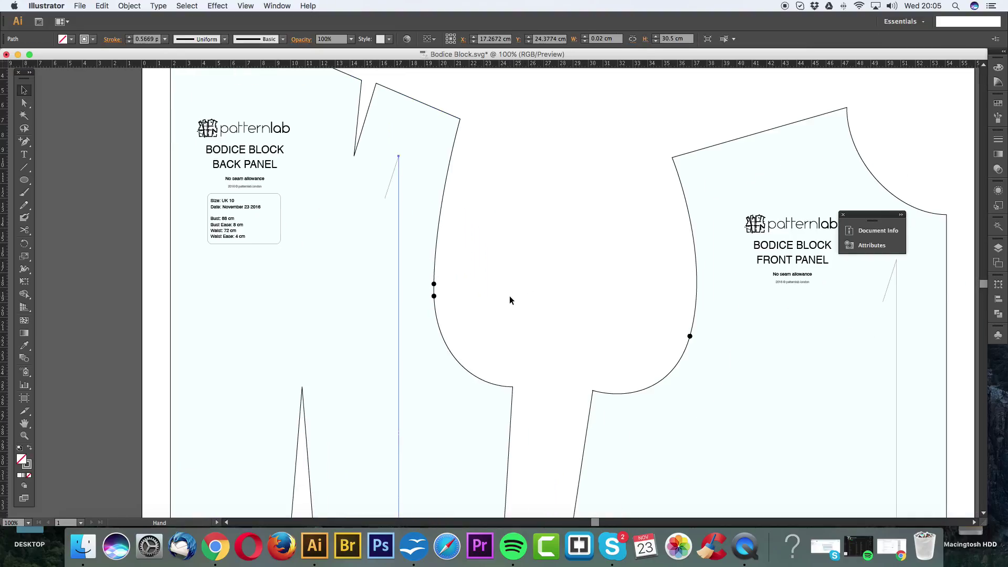
left_click(510, 296)
left_click_drag(437, 297, 429, 278)
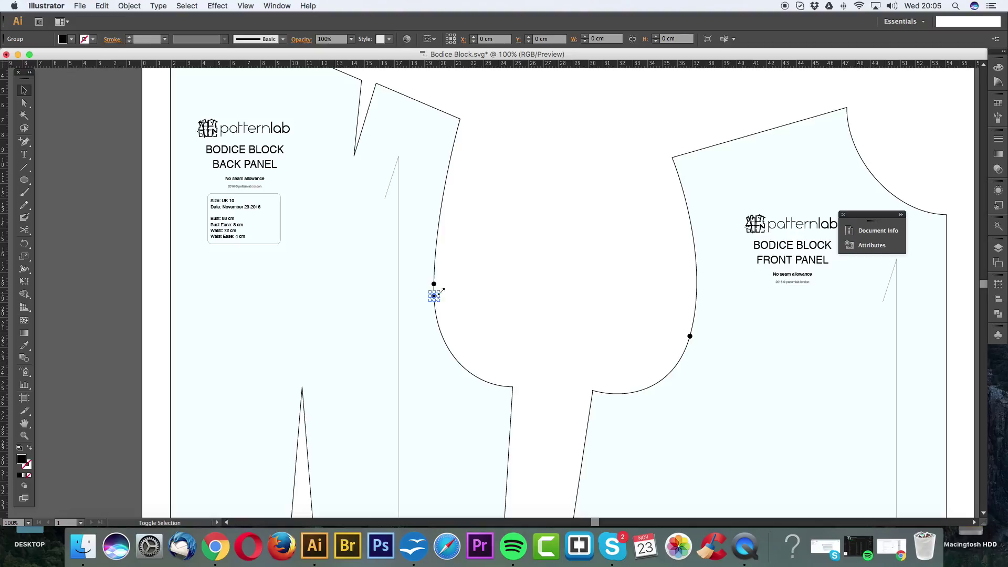
left_click(393, 176, "shift")
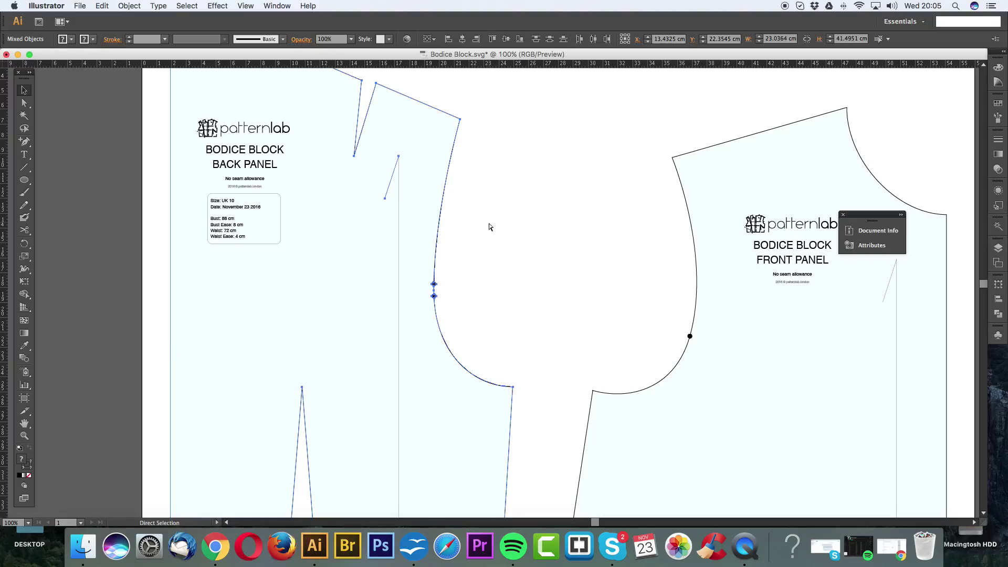
Step: Zoom out to the whole page and marquee-select every back panel part, then deselect
key("super+minus")
left_click_drag(525, 243, 506, 185)
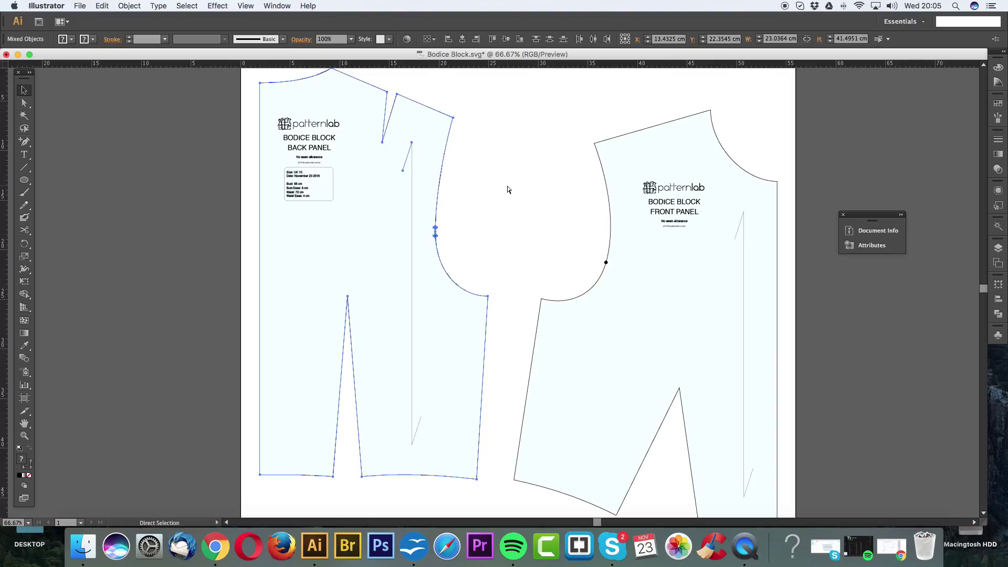
key("super+minus")
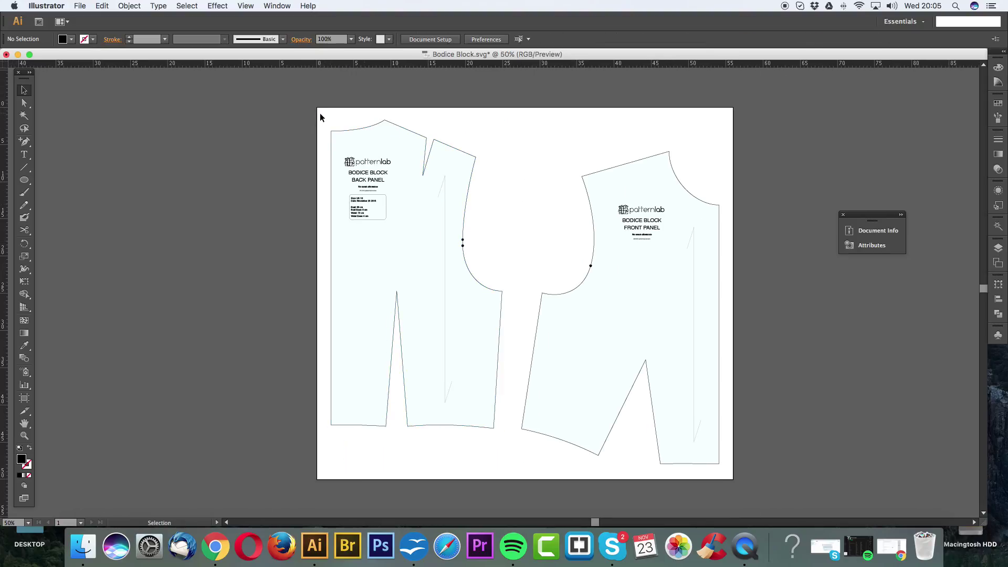
left_click_drag(319, 117, 512, 458)
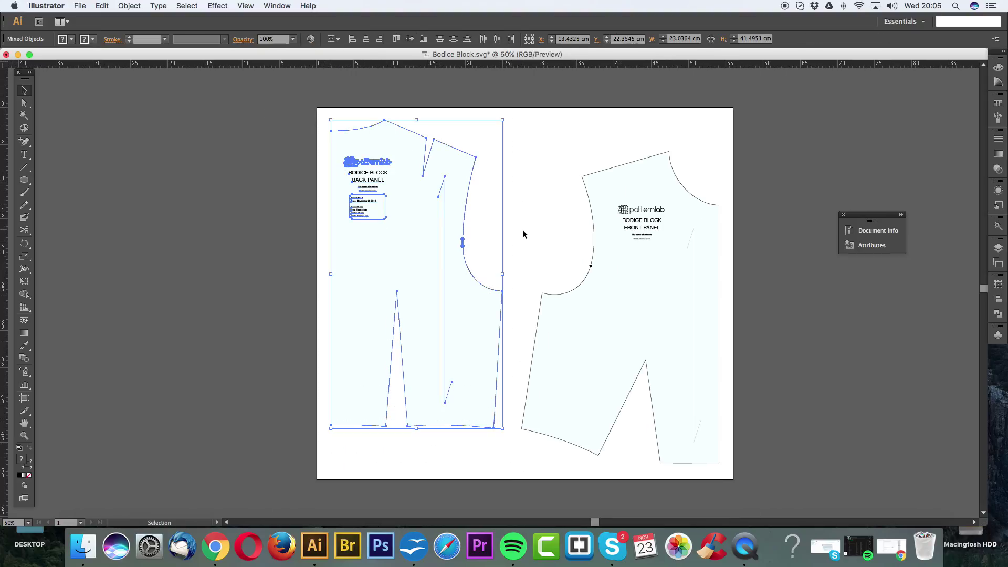
left_click(524, 233)
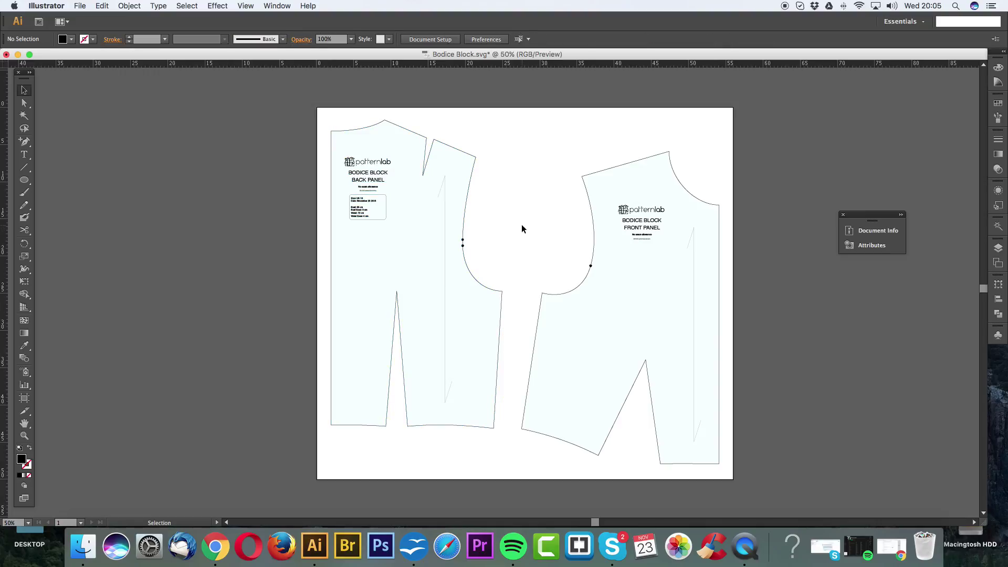
Step: Group the back panel's outline, labels and darts with Cmd+G and nudge it left and down
left_click_drag(503, 134, 331, 443)
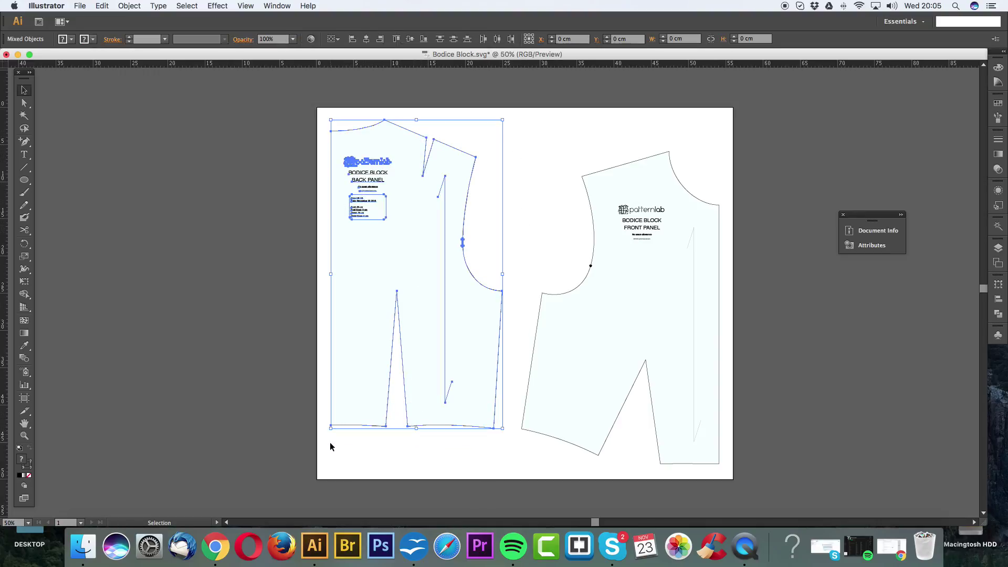
left_click(129, 5)
key("super+g")
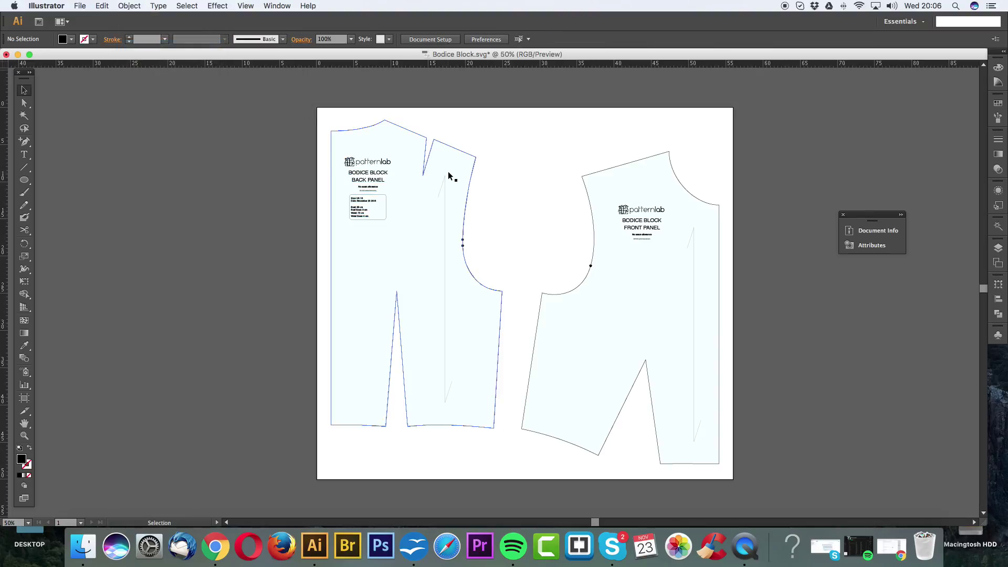
left_click_drag(452, 174, 425, 189)
Step: Move the back panel group back to the right and check the front panel's Object menu
left_click(602, 222)
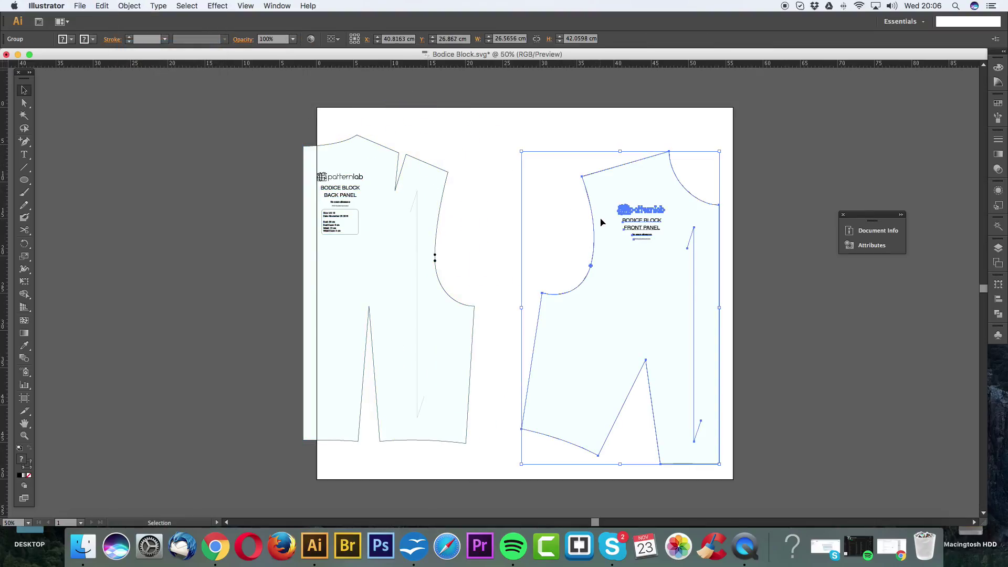
left_click(565, 216)
left_click(607, 266)
left_click_drag(402, 225, 433, 226)
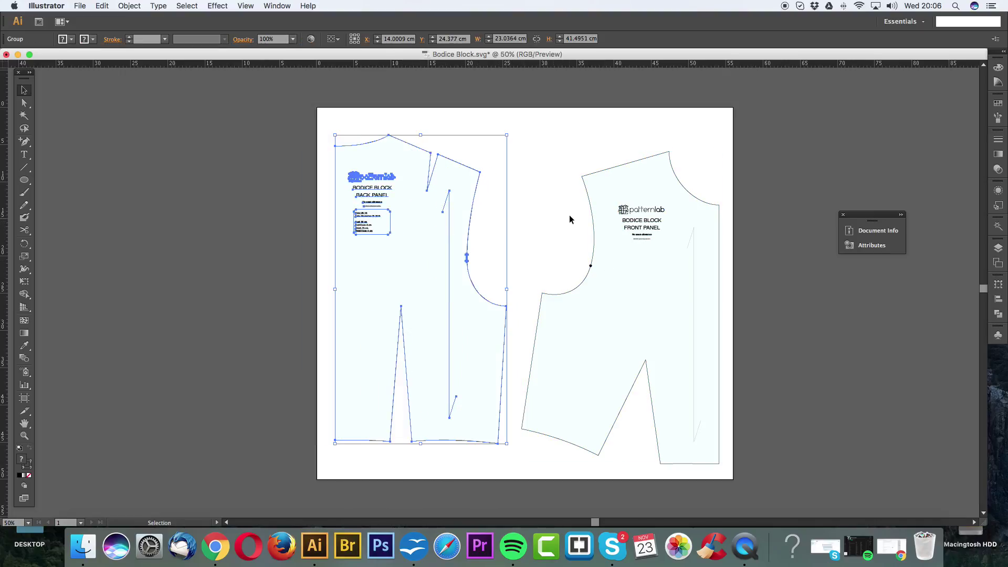
left_click(594, 198)
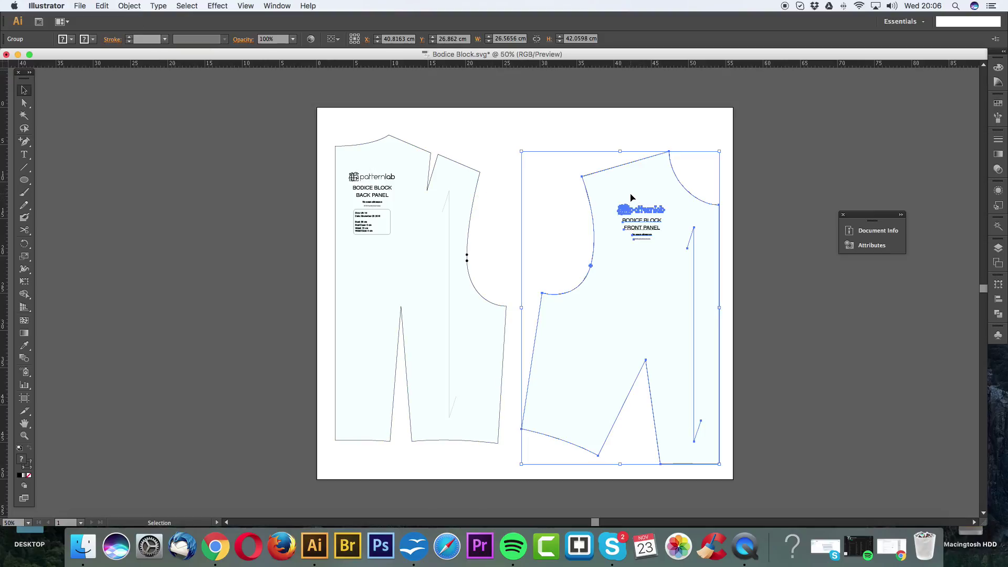
left_click(132, 6)
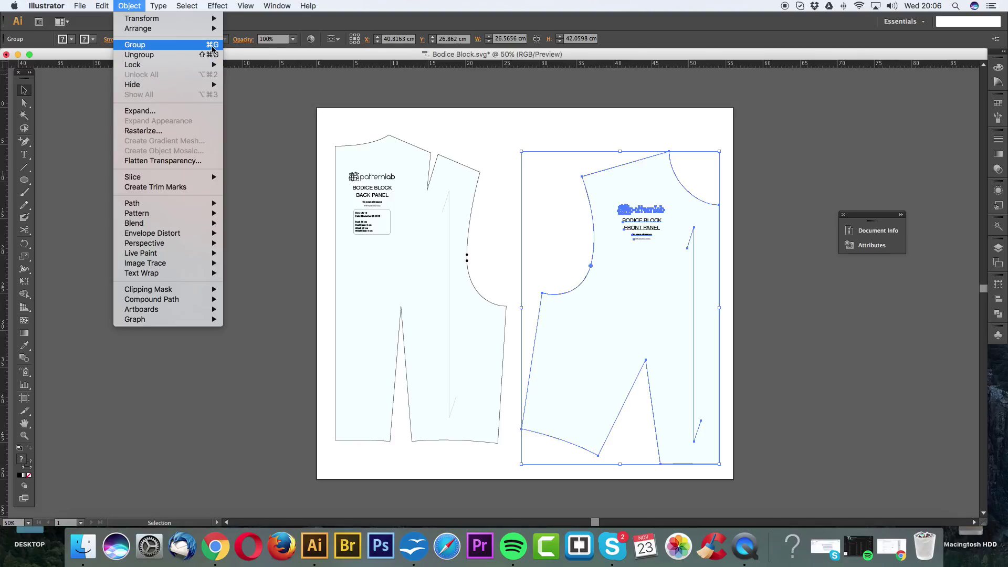
left_click(664, 126)
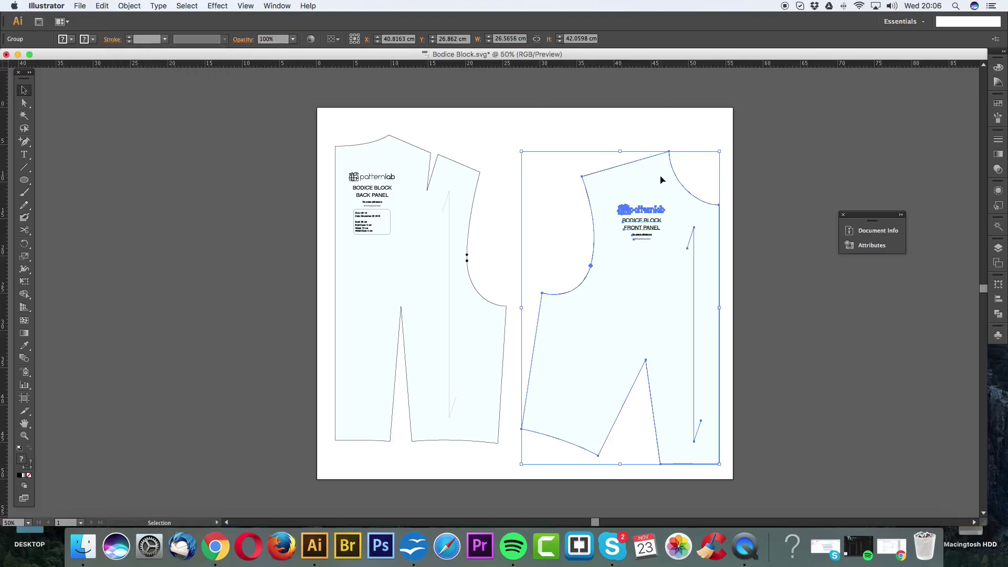
left_click(527, 140)
Step: Select the back panel group, then its outer path alone, to verify the grouping
left_click(477, 181)
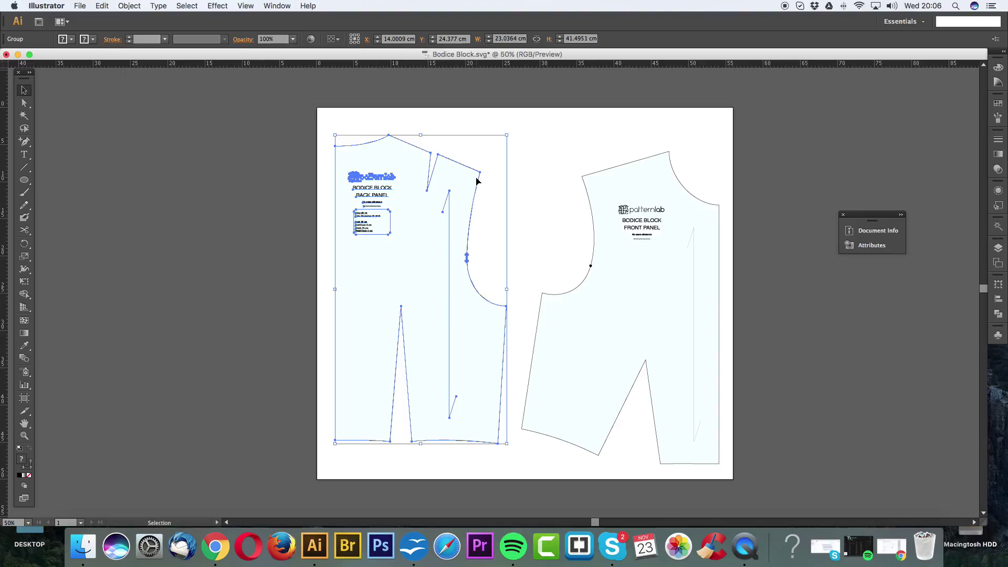
key("super")
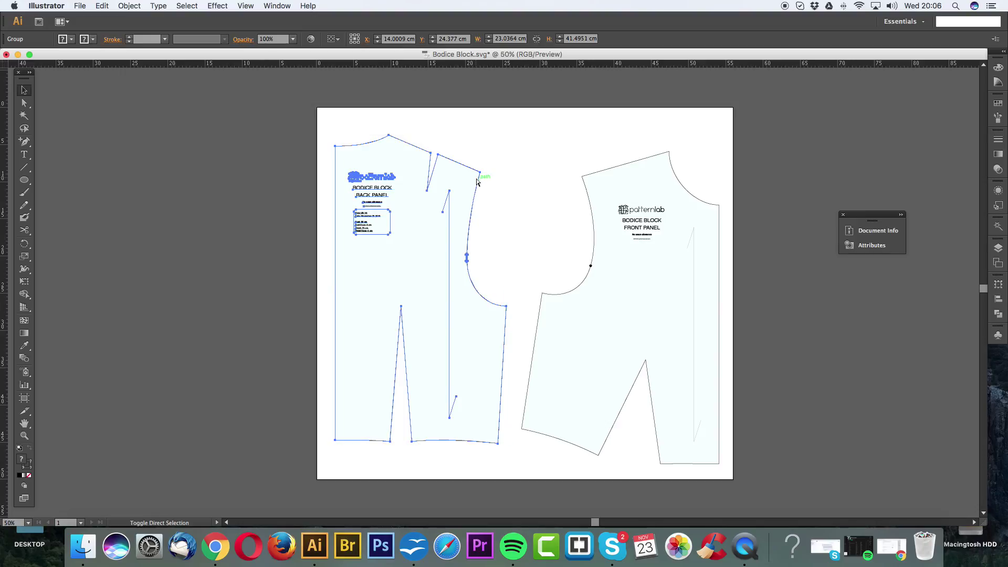
left_click(482, 186, "super")
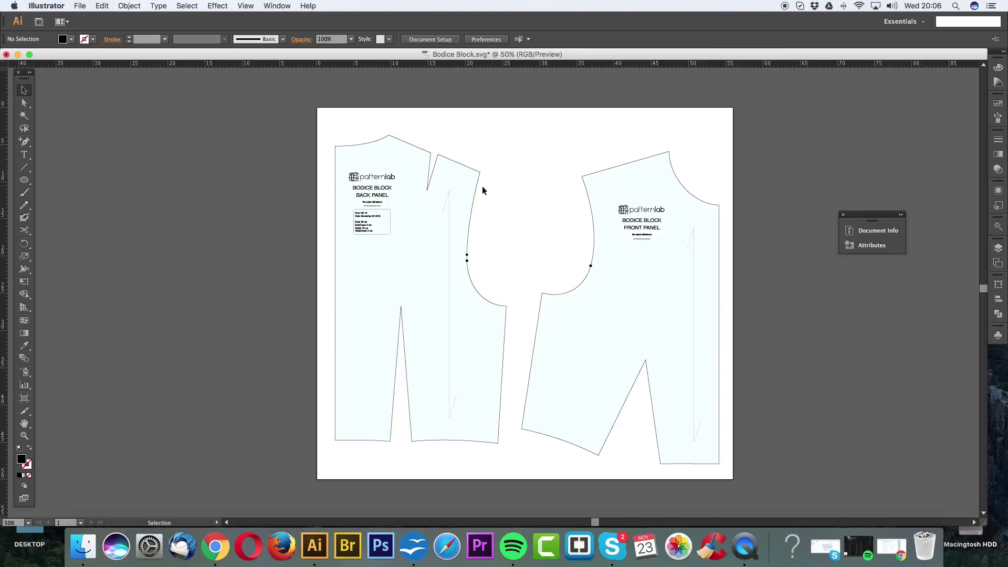
left_click(467, 191, "super")
left_click(450, 206)
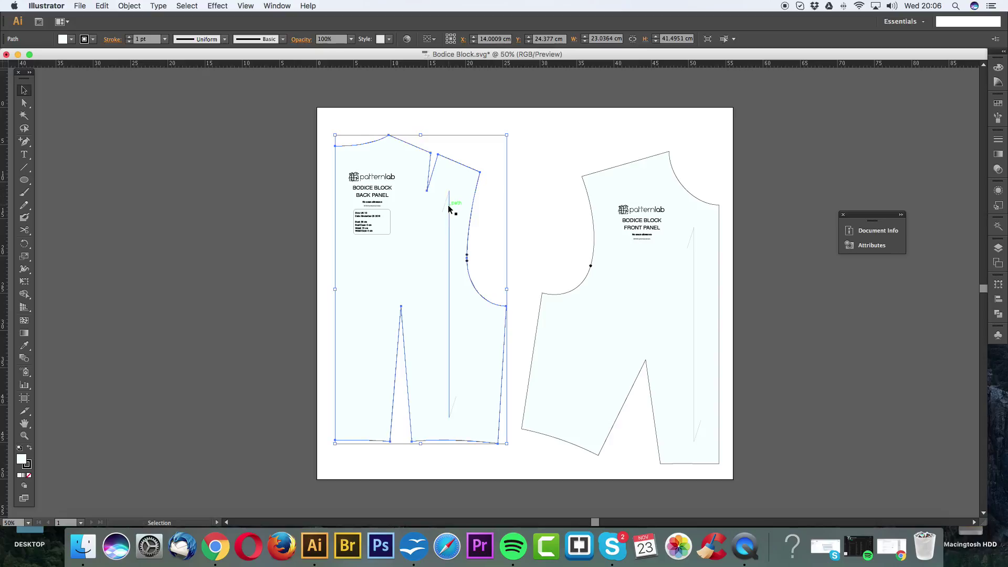
left_click(473, 207)
left_click(507, 206)
Step: Reselect the back panel group and review the Object menu without regrouping
left_click(508, 203)
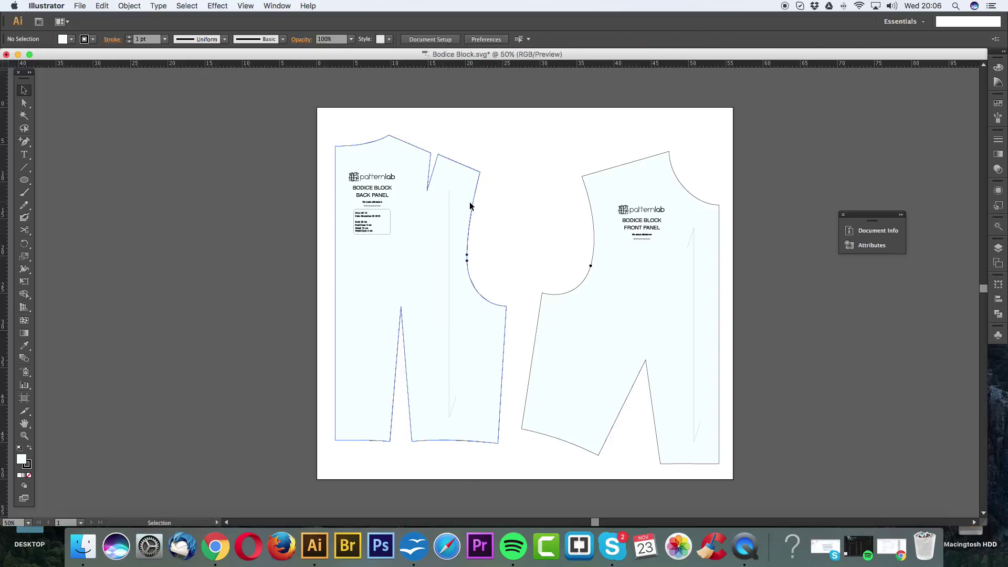
left_click(470, 203)
left_click(471, 206)
left_click(454, 184)
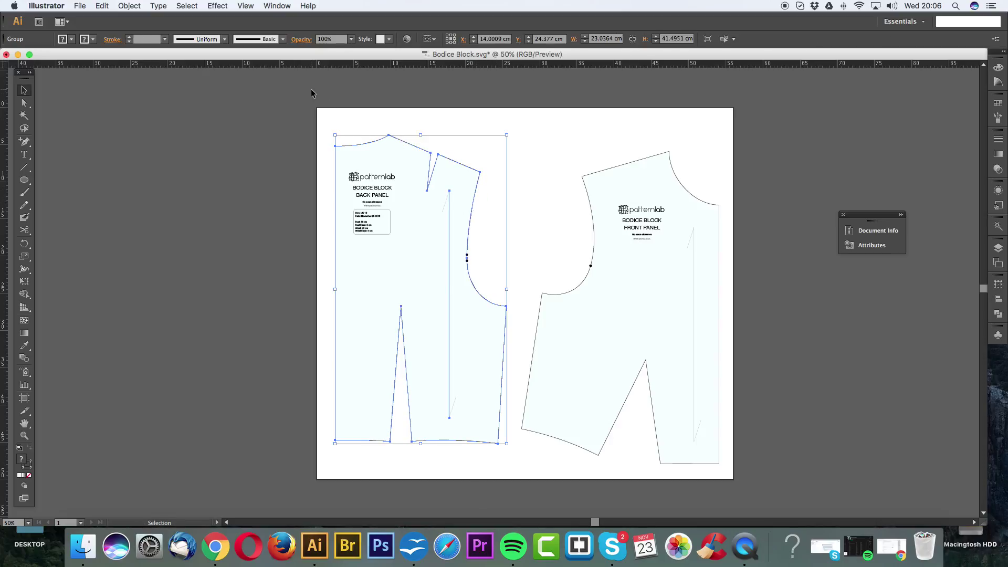
left_click(130, 5)
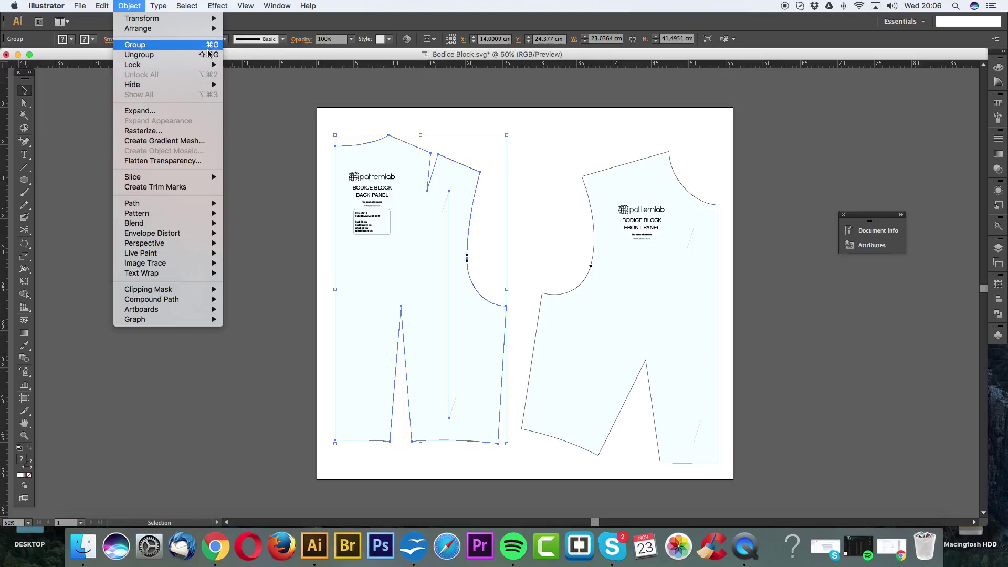
left_click(530, 159)
Step: Move the Document Info panel to the lower right of the screen
left_click(529, 156)
scroll(520, 187, "down", 2)
scroll(520, 187, "left", 2)
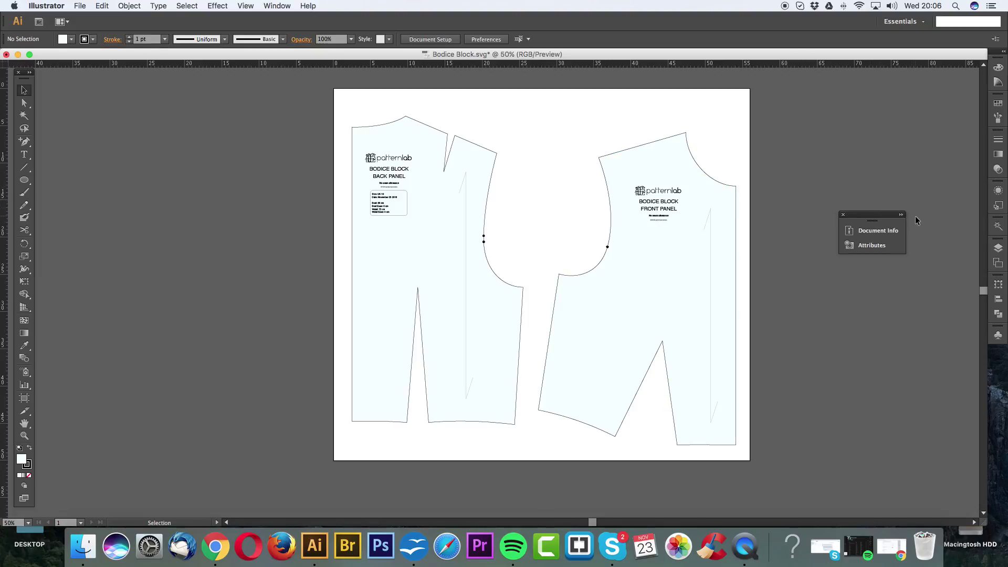
left_click_drag(876, 215, 977, 350)
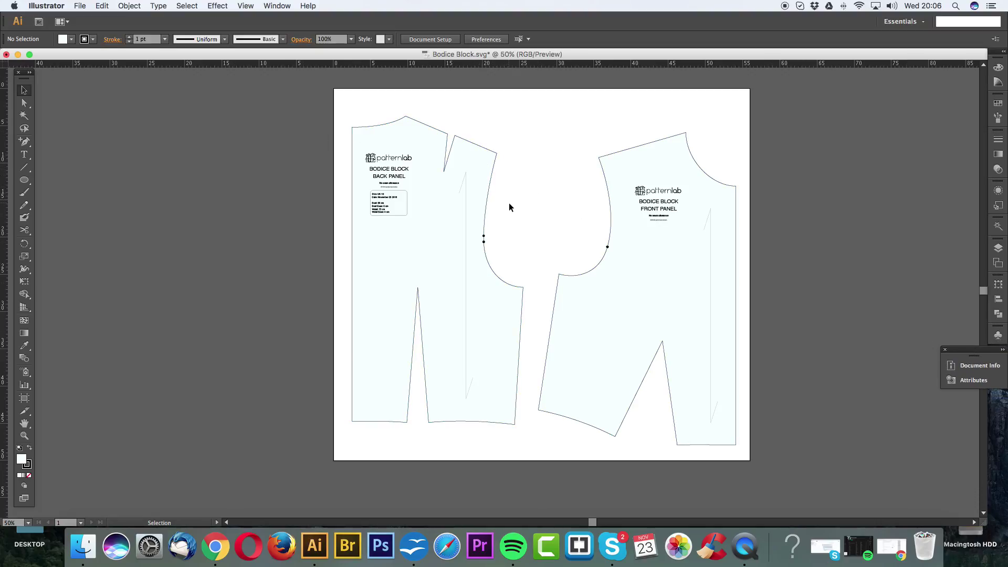
Step: Cut the back outline with Scissors at the upper and lower ends of the armhole
left_click(24, 230)
left_click(493, 169)
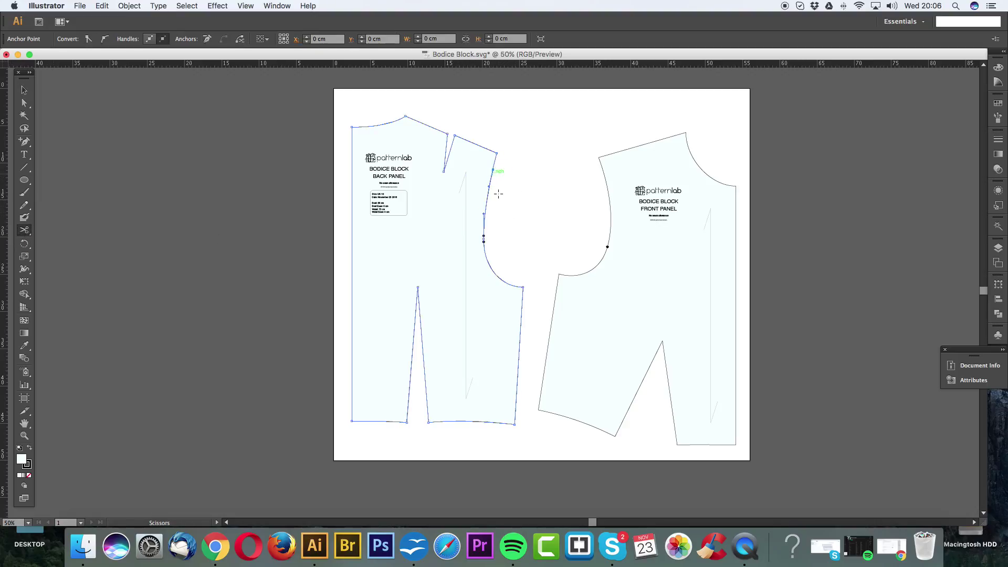
left_click(501, 281)
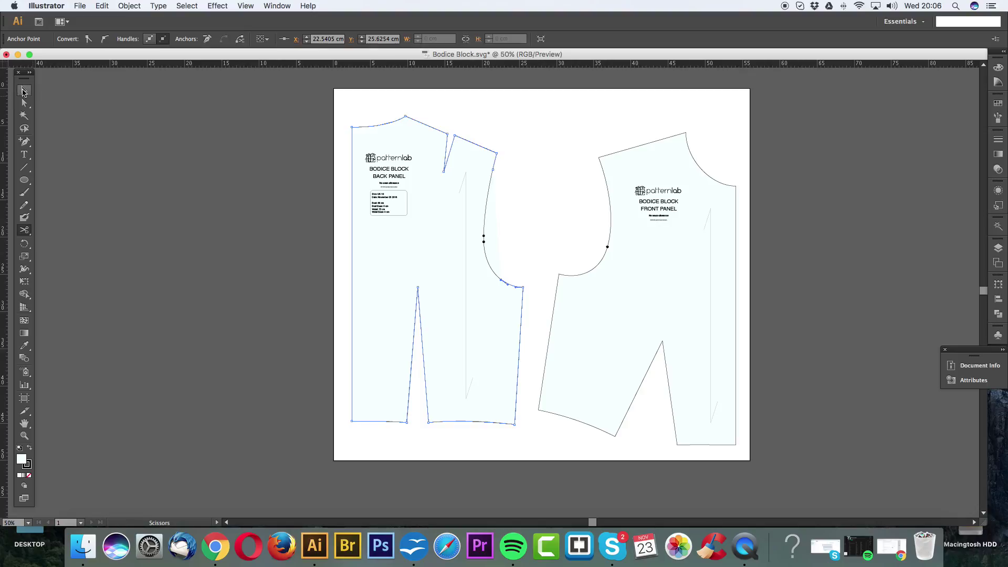
left_click(24, 90)
left_click(540, 175)
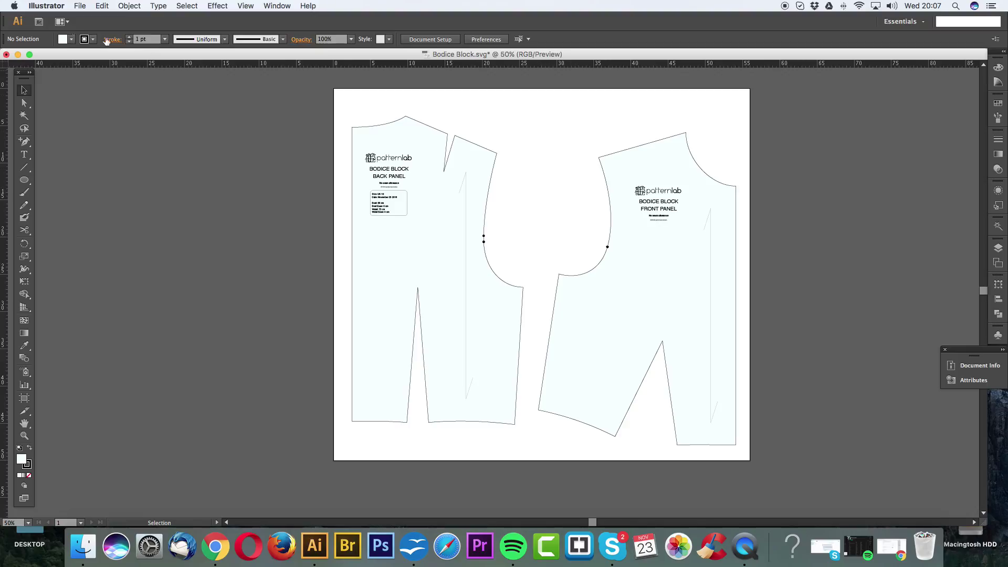
Step: Save a copy as 'Bodice Block blue fill.svg', accepting the default SVG options
left_click(80, 7)
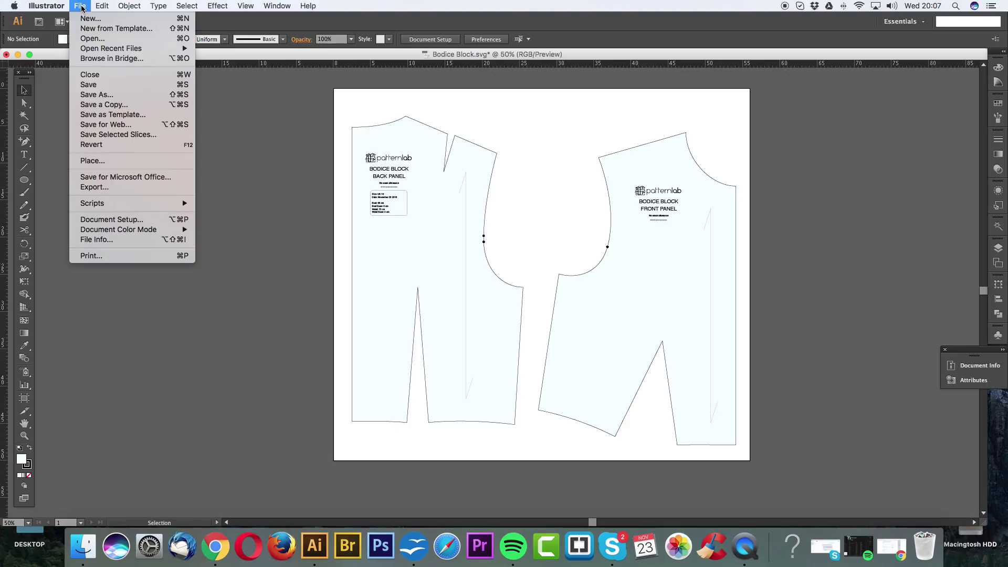
left_click(99, 96)
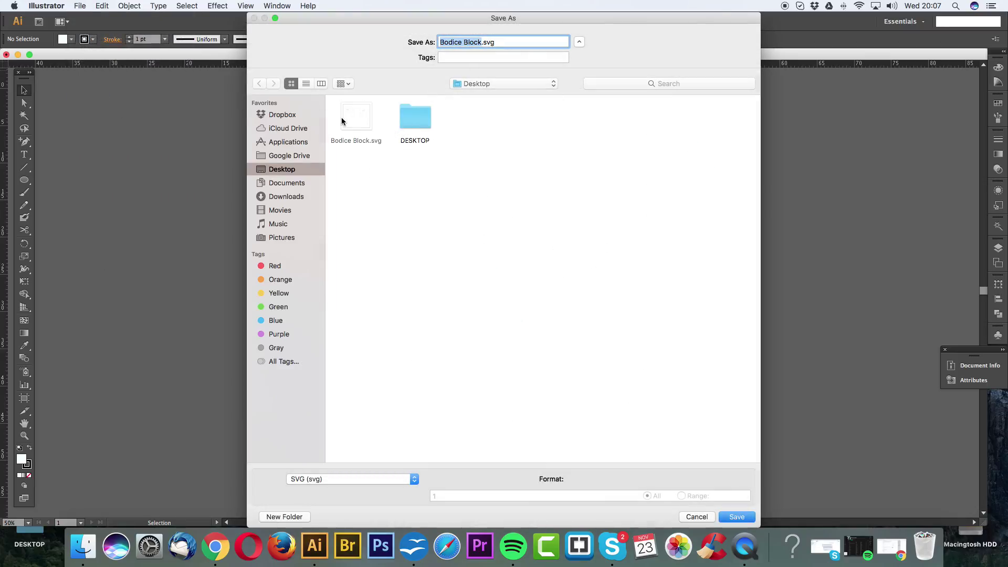
left_click(482, 44)
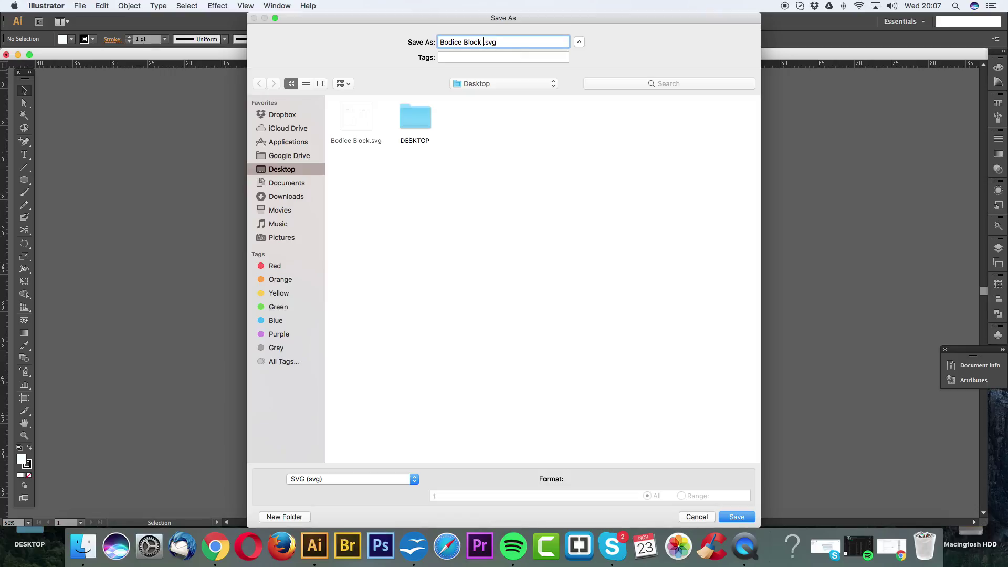
type("blue fill")
key("Return")
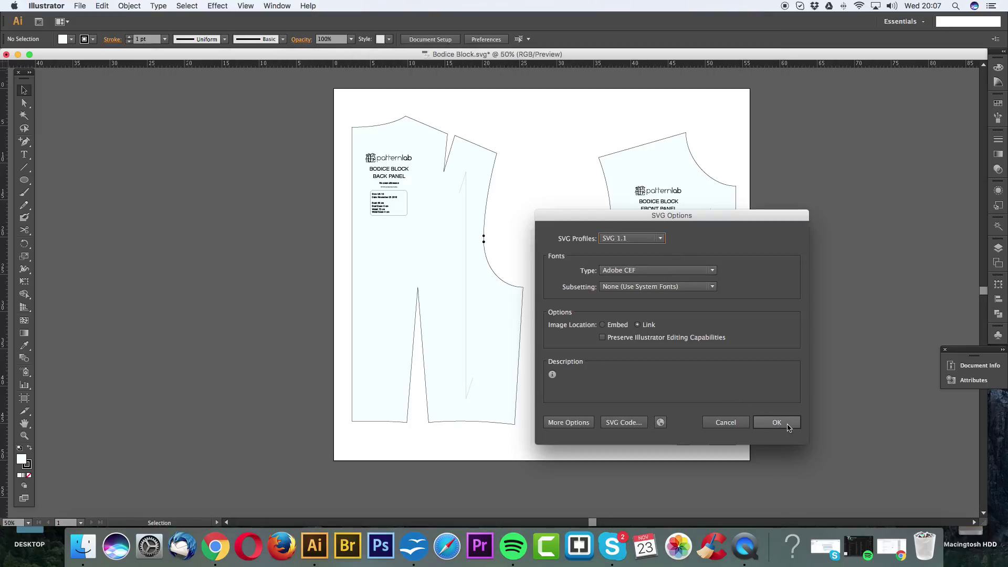
left_click(777, 421)
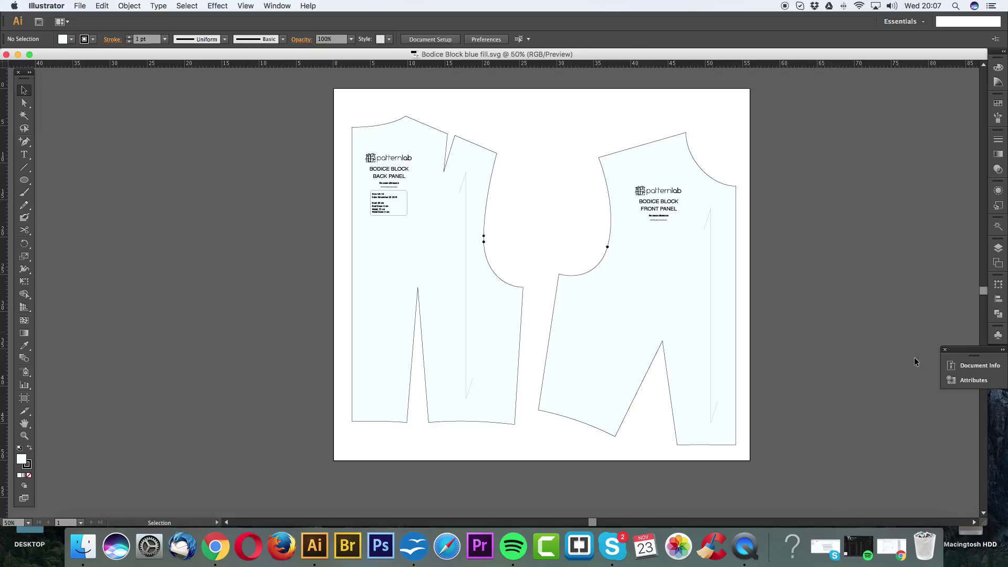
Step: Expand the Document Info panel to list object counts, then switch to Direct Selection
left_click(1003, 349)
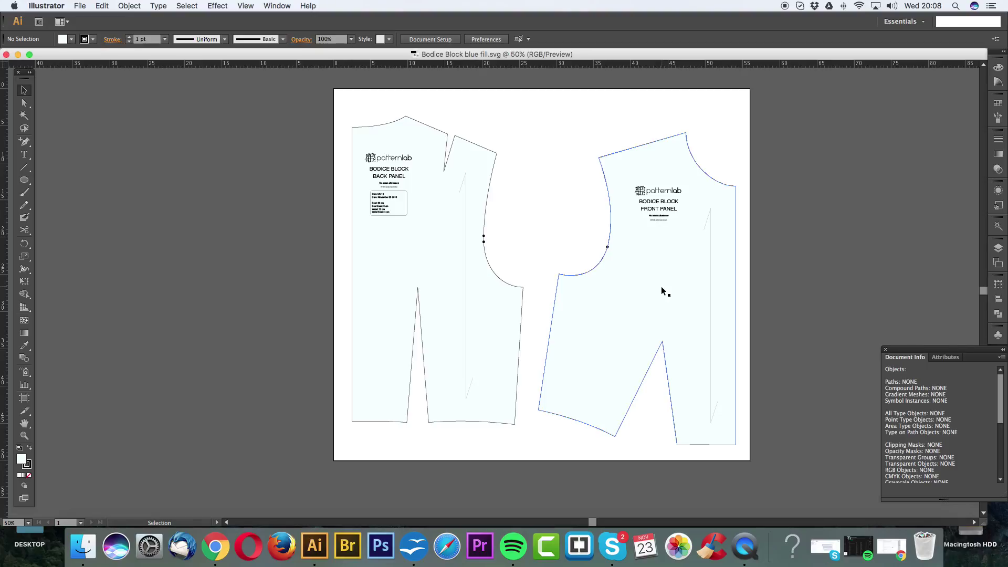
key("a")
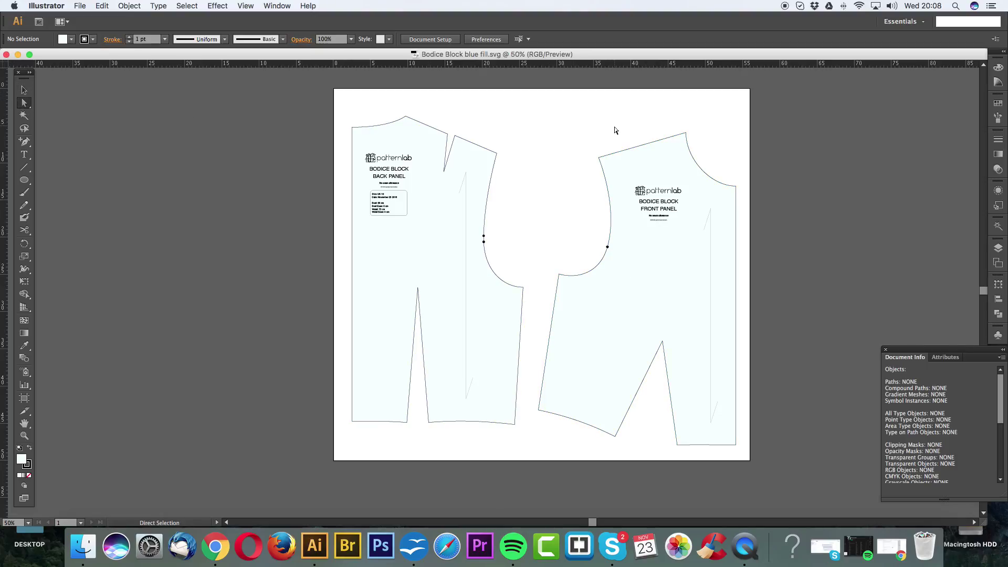